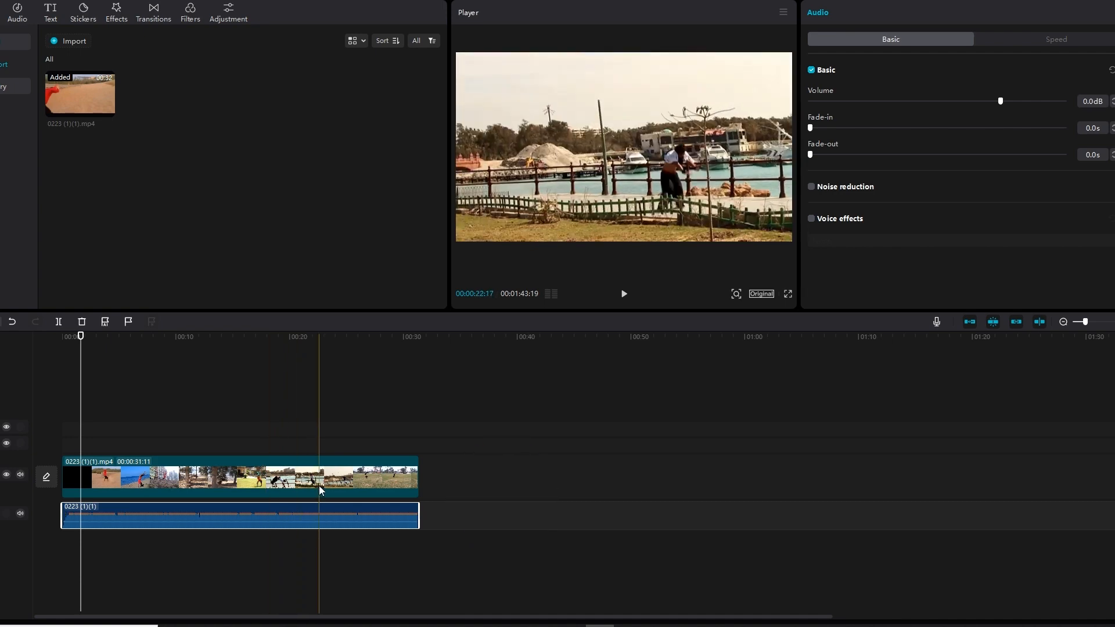
Step: Select the video clip on the timeline and open its normal speed settings
left_click(308, 482)
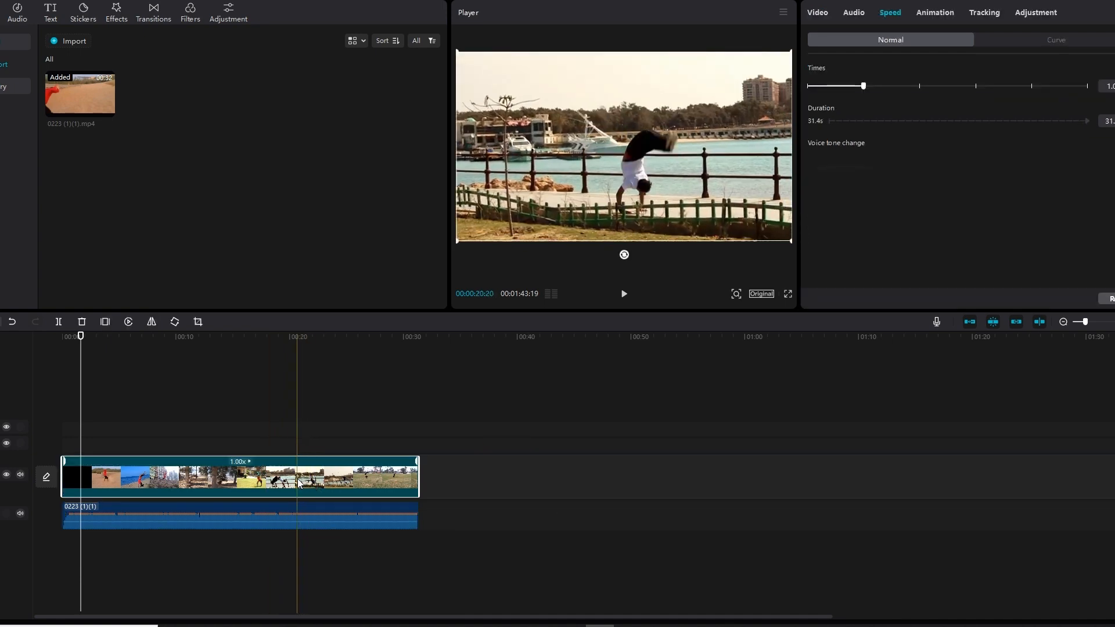
left_click(376, 480)
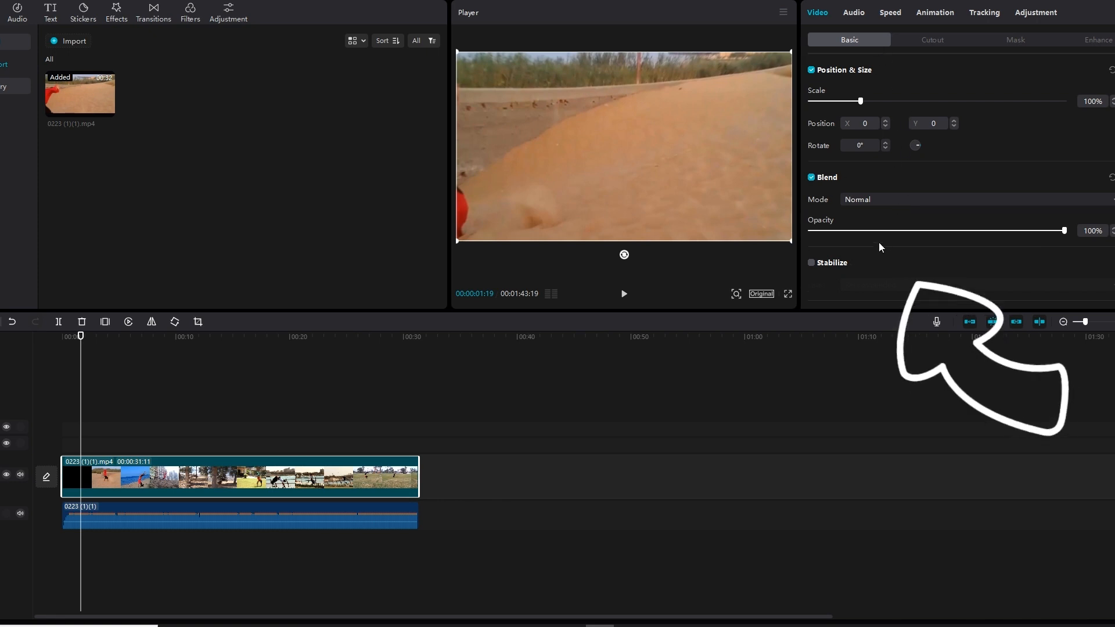
left_click(890, 13)
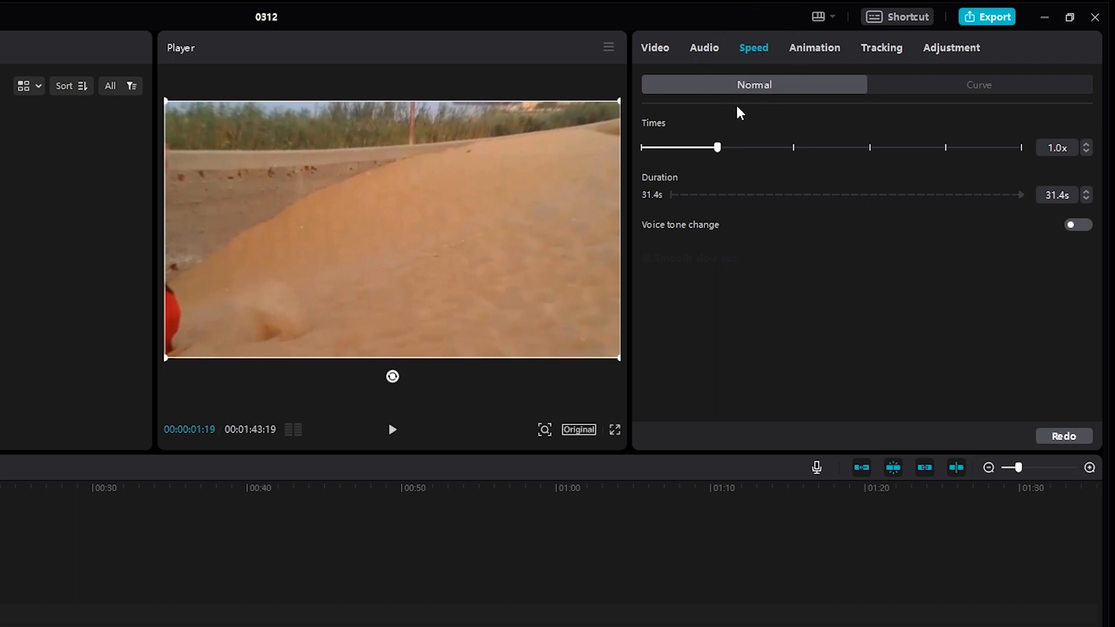
Step: Speed up the whole video clip to 2x
mouse_move(740, 147)
left_mouse_down()
mouse_move(704, 155)
mouse_move(746, 157)
left_mouse_up()
mouse_move(718, 153)
left_mouse_down()
mouse_move(891, 162)
mouse_move(661, 157)
mouse_move(712, 165)
mouse_move(722, 154)
left_mouse_up()
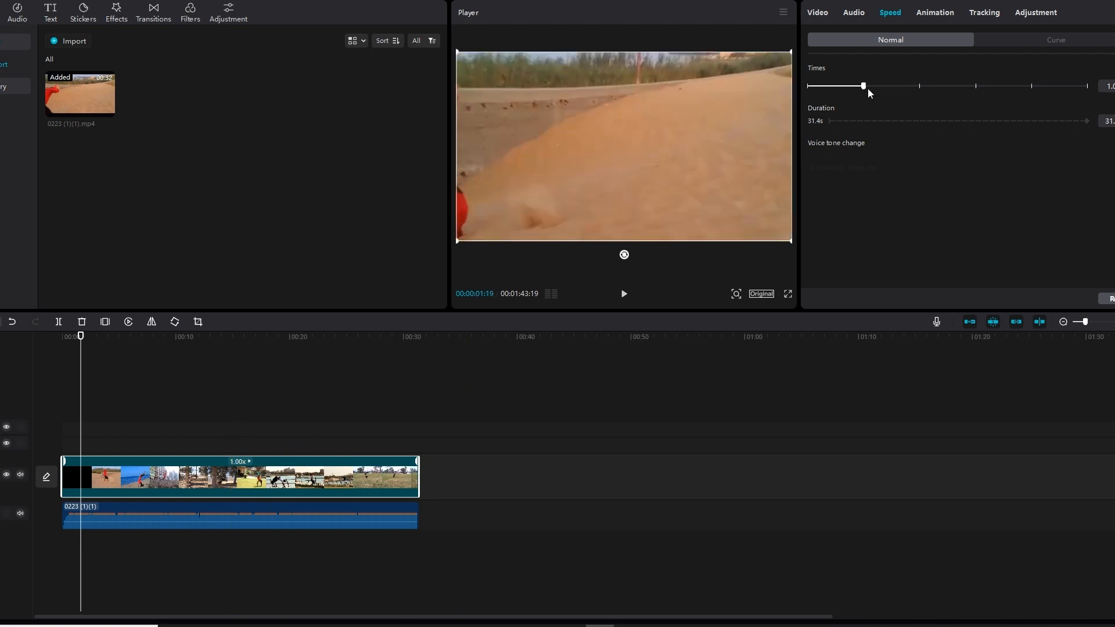
left_click_drag(879, 89, 927, 100)
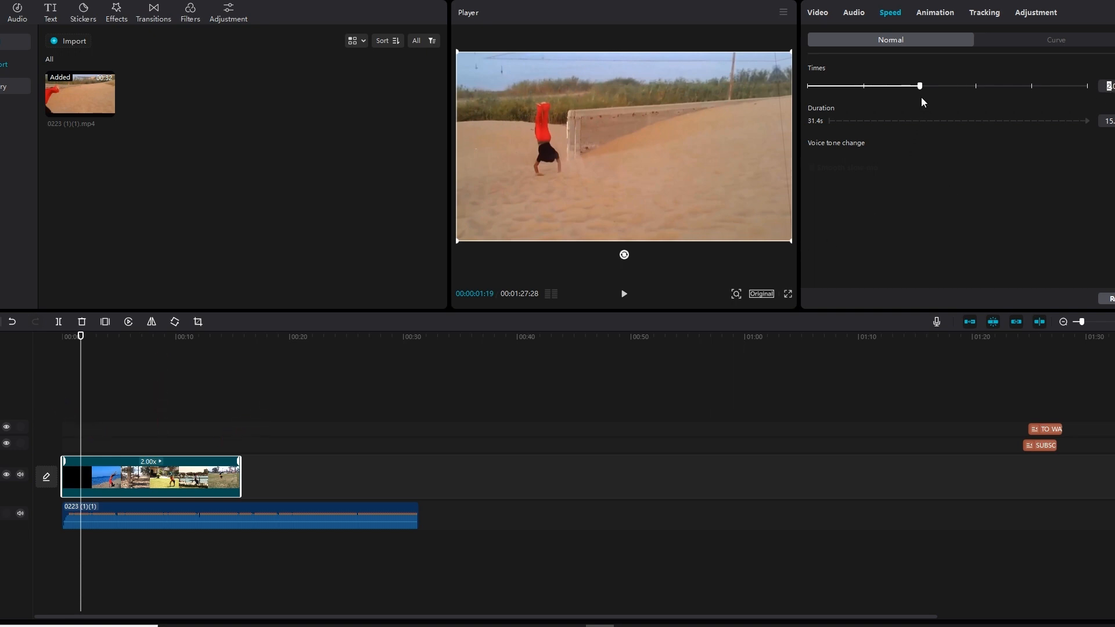
left_click_drag(920, 88, 899, 87)
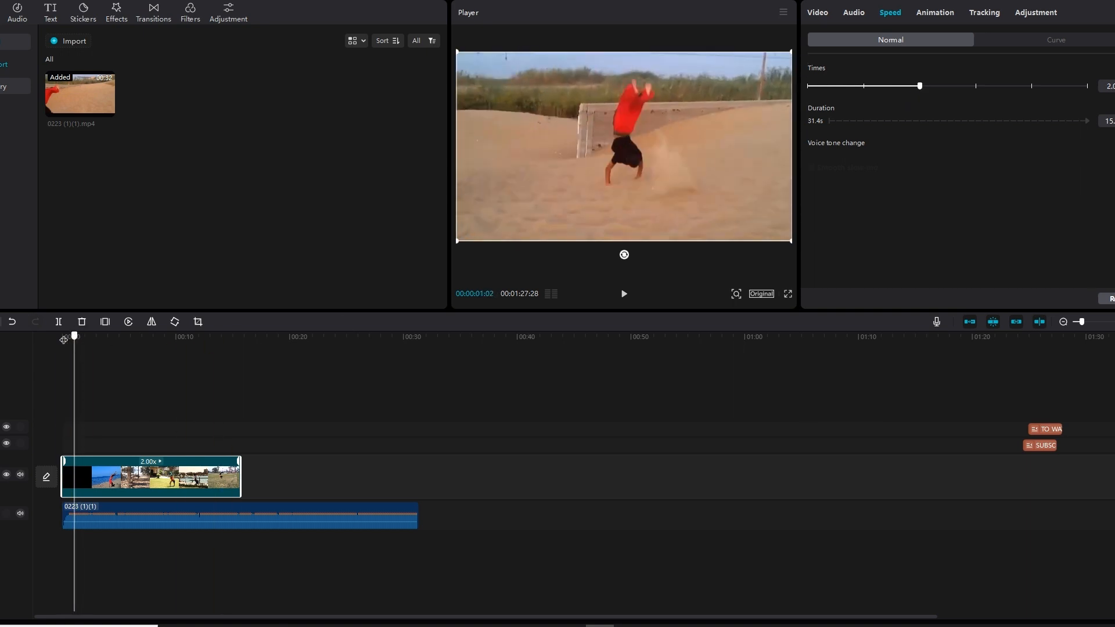
Step: Mute the separate audio track and preview the sped-up clip from the start of the timeline
left_click(58, 337)
left_click(19, 514)
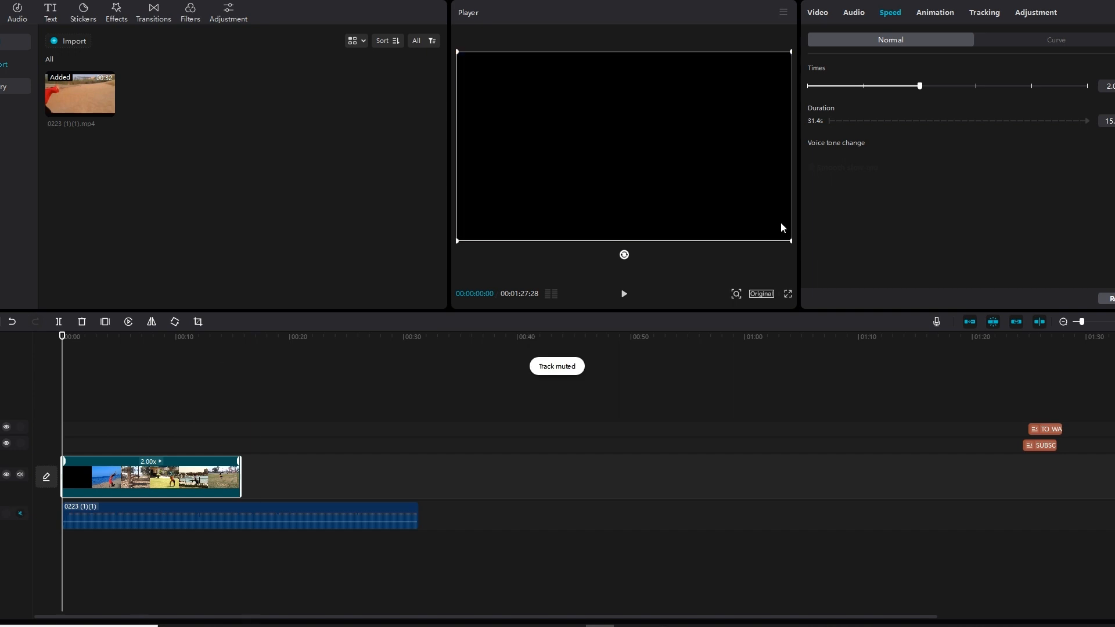
left_click(624, 293)
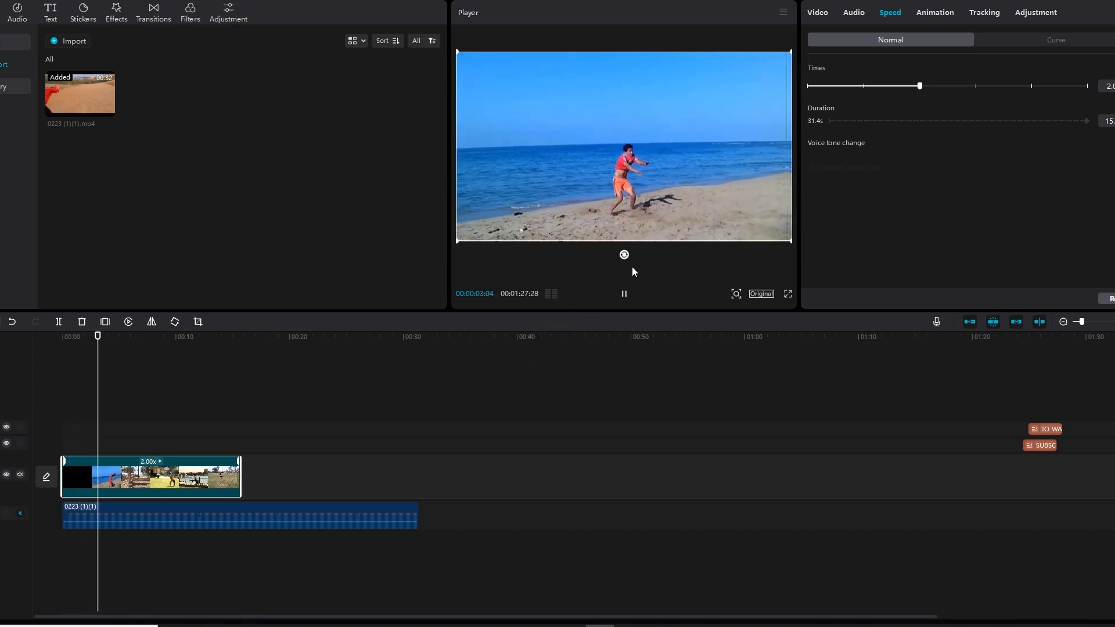
left_click(624, 295)
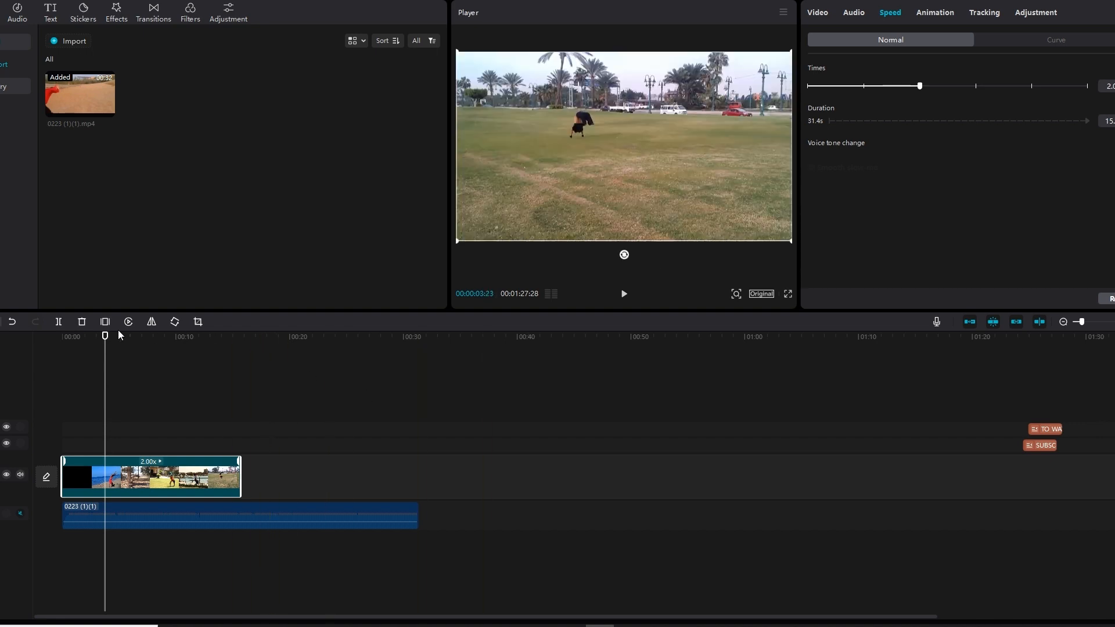
left_click_drag(106, 338, 146, 338)
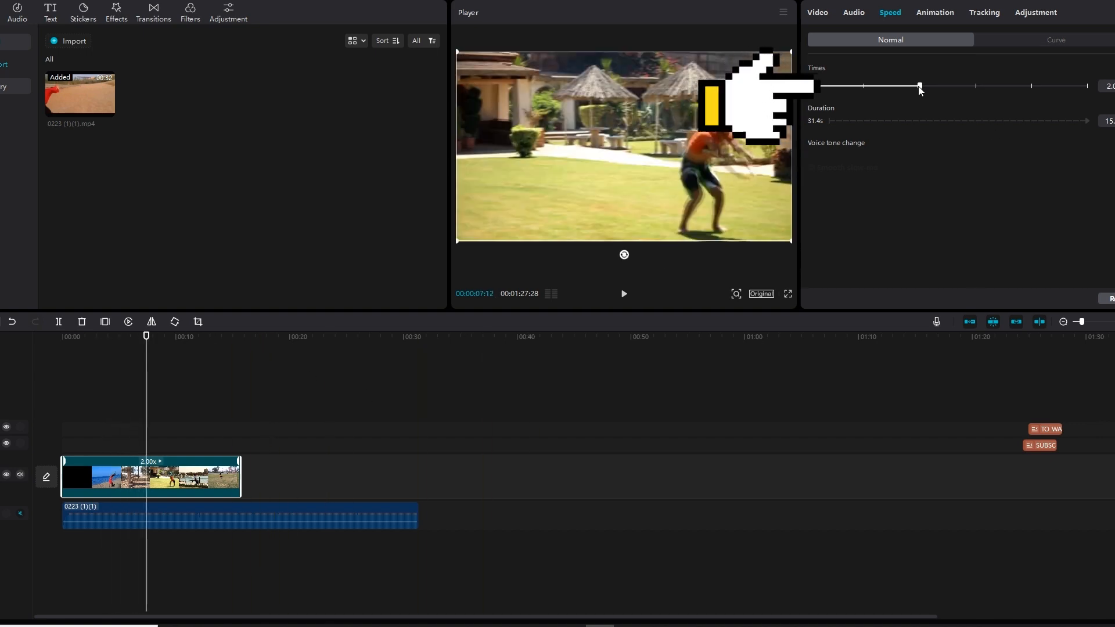
Step: Preview the whole clip in slow motion at 0.5x speed and return it to 1x
left_click_drag(919, 86, 886, 93)
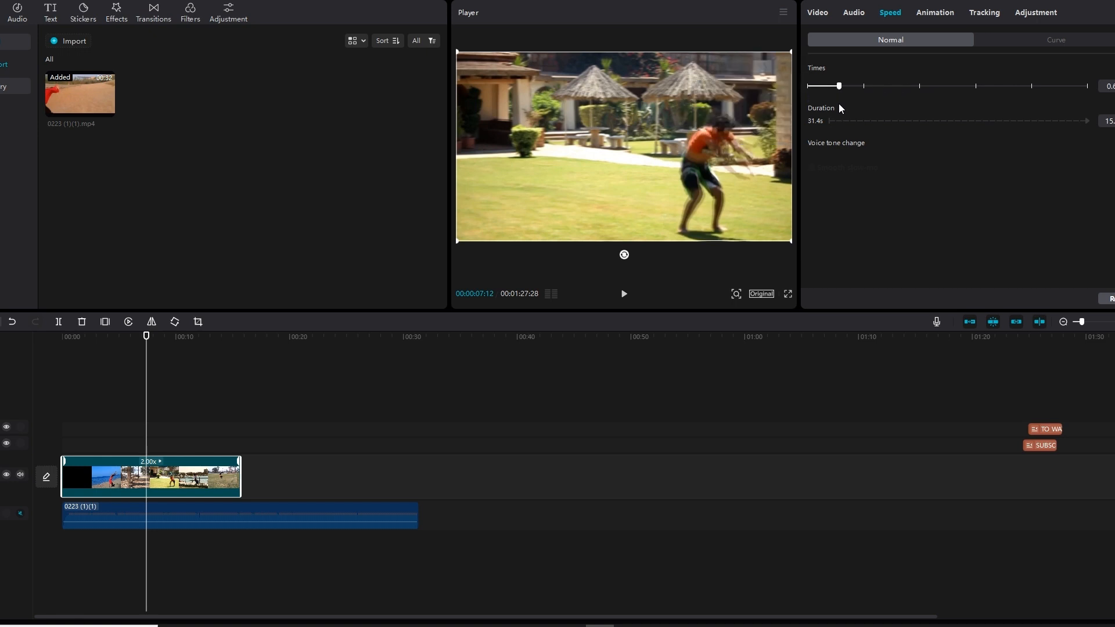
left_click_drag(836, 104, 835, 105)
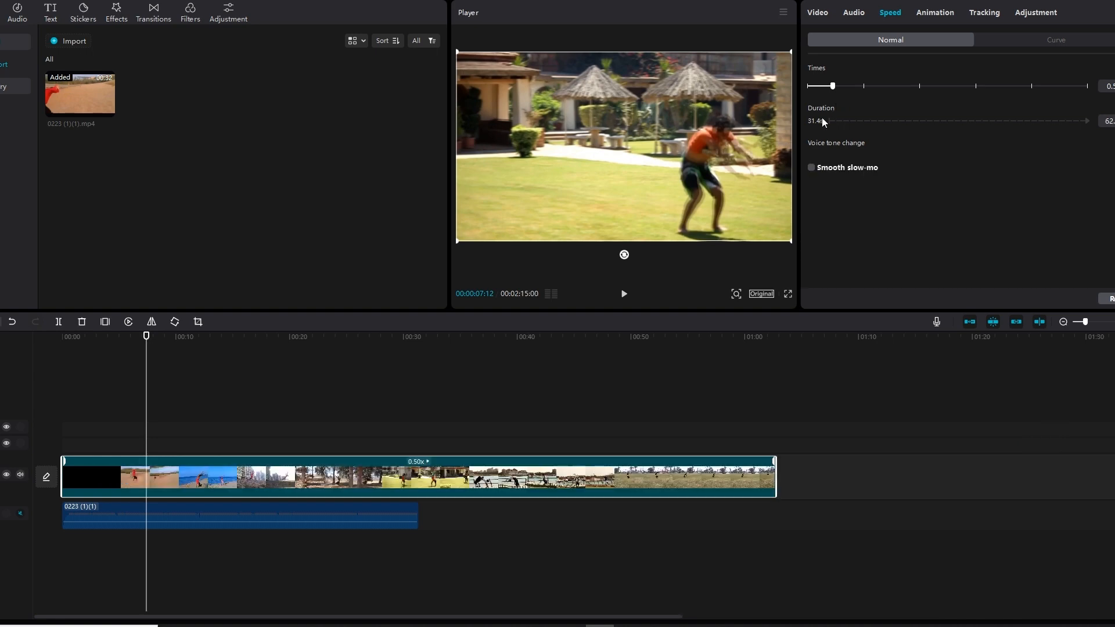
left_click(533, 340)
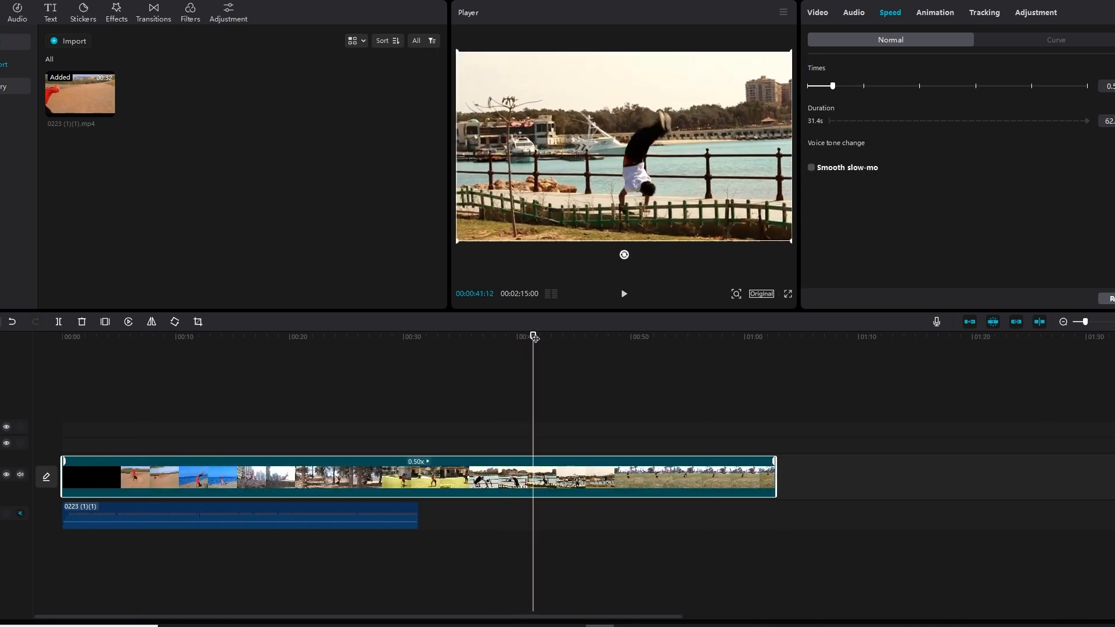
left_click(626, 295)
mouse_move(564, 333)
left_mouse_down()
mouse_move(545, 334)
mouse_move(603, 335)
mouse_move(569, 340)
left_mouse_up()
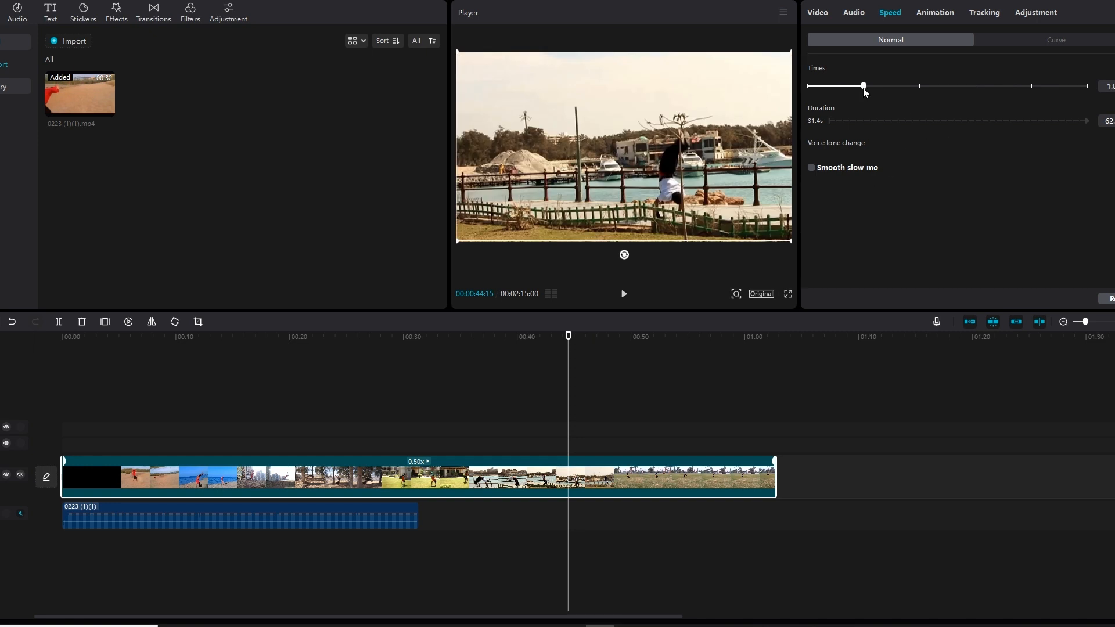
left_click(863, 87)
Step: Split the video clip at 00:00:22:03 and again about 2.4 s further on to isolate a short middle segment
left_click(336, 336)
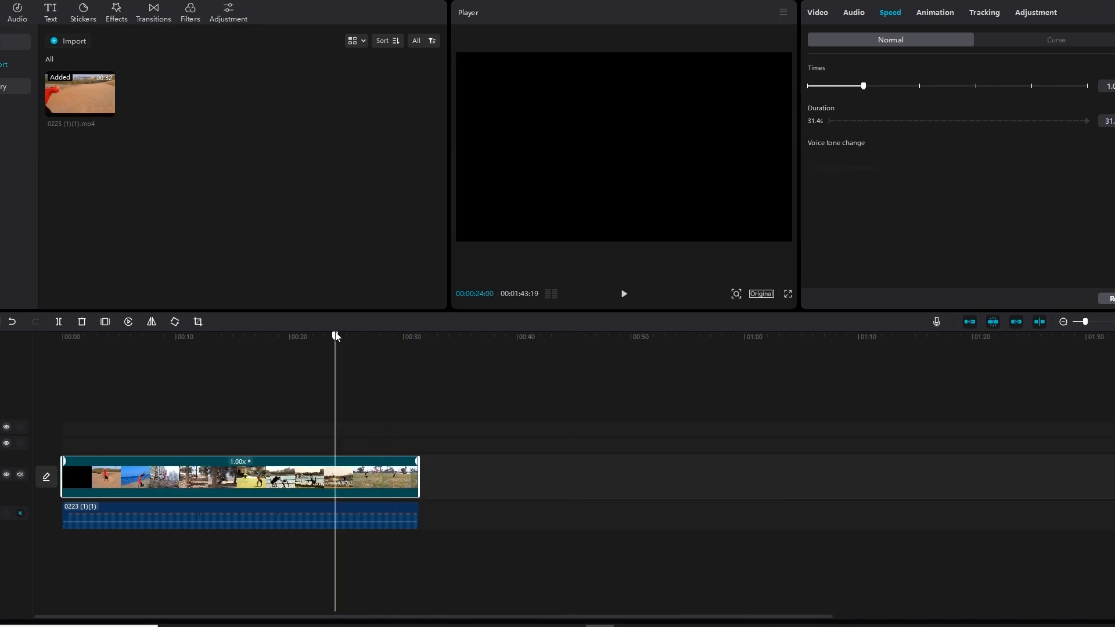
left_click_drag(335, 336, 314, 341)
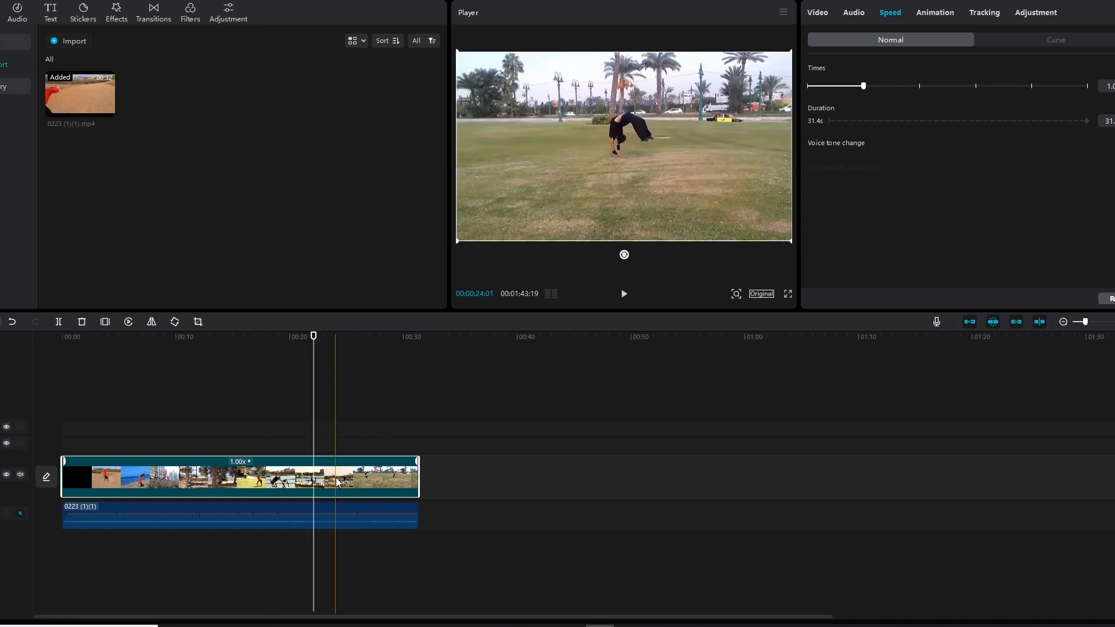
left_click(60, 323)
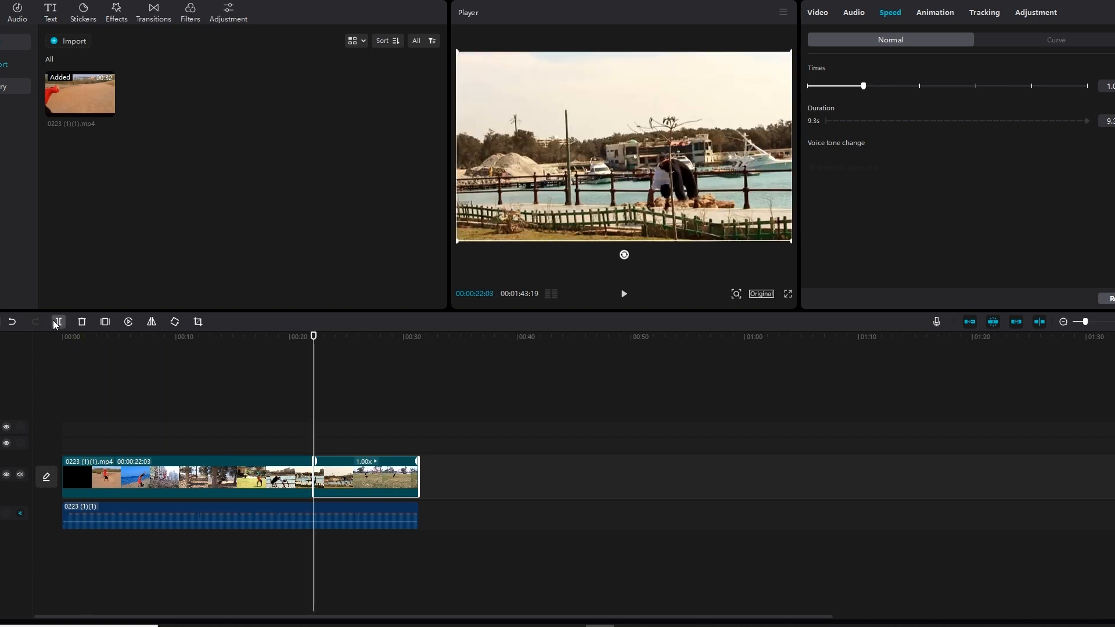
left_click_drag(317, 336, 341, 336)
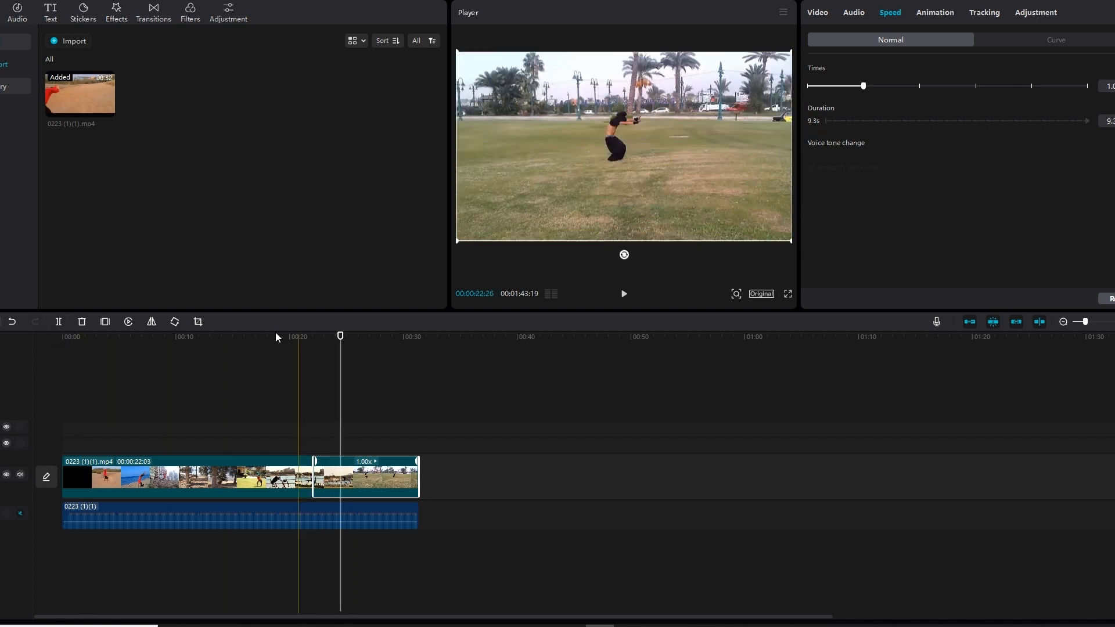
left_click(59, 322)
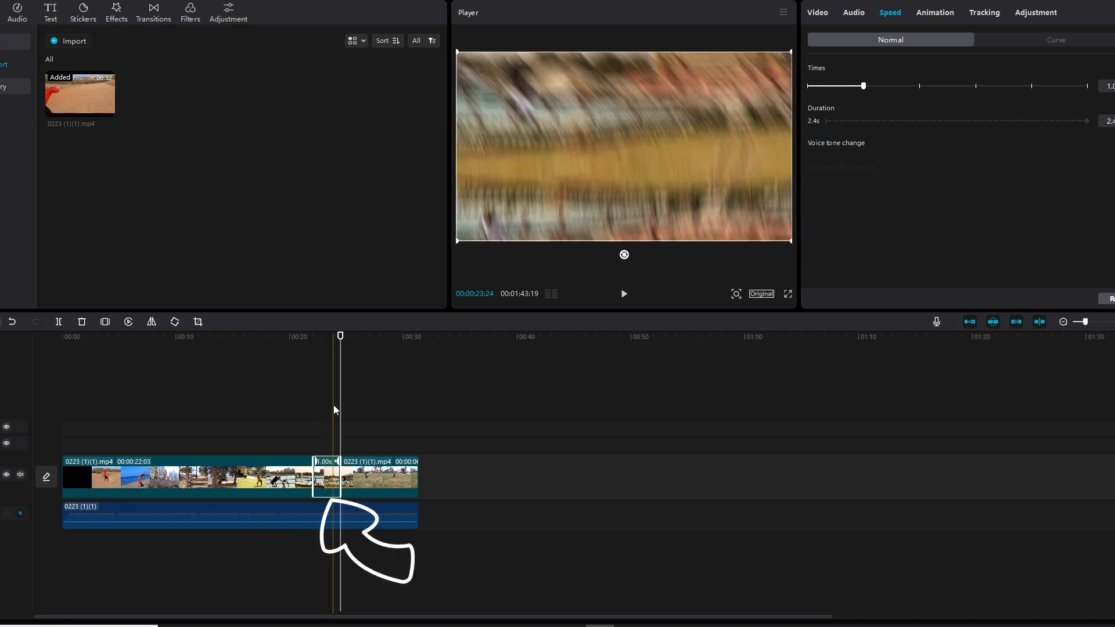
Step: Preview the short middle segment at 0.6x speed and return it to 1x
left_click_drag(341, 337, 330, 338)
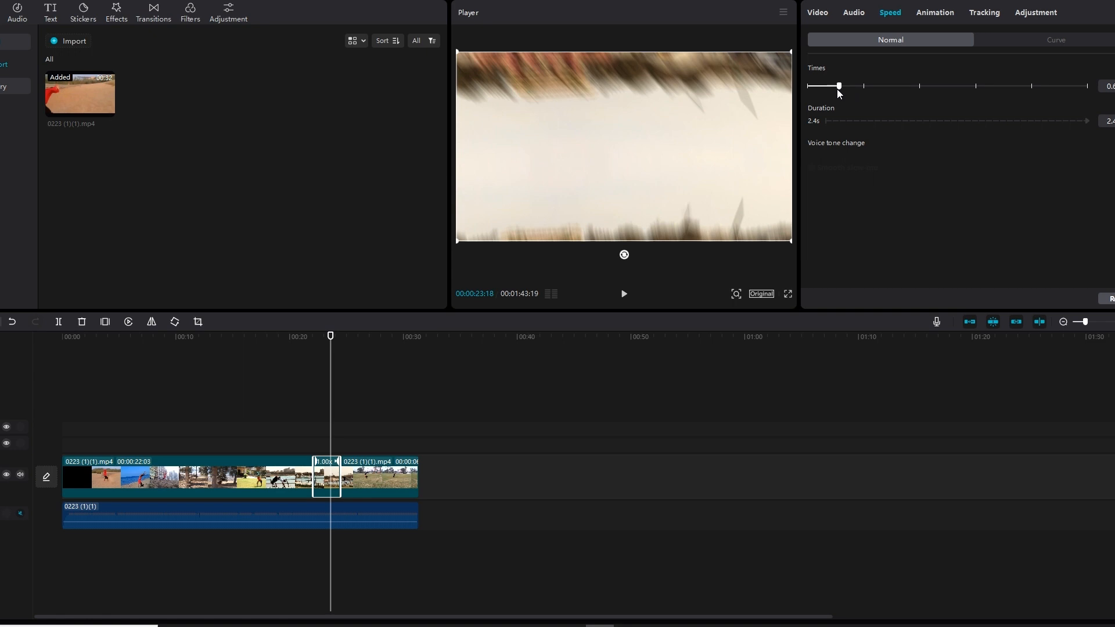
left_click(838, 88)
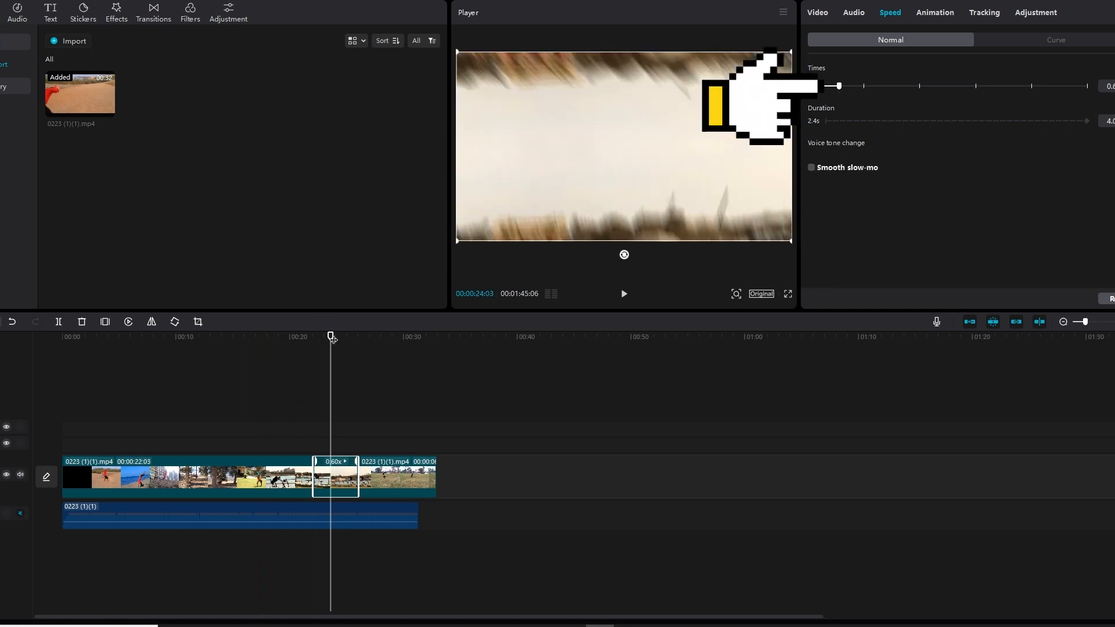
left_click_drag(331, 337, 309, 337)
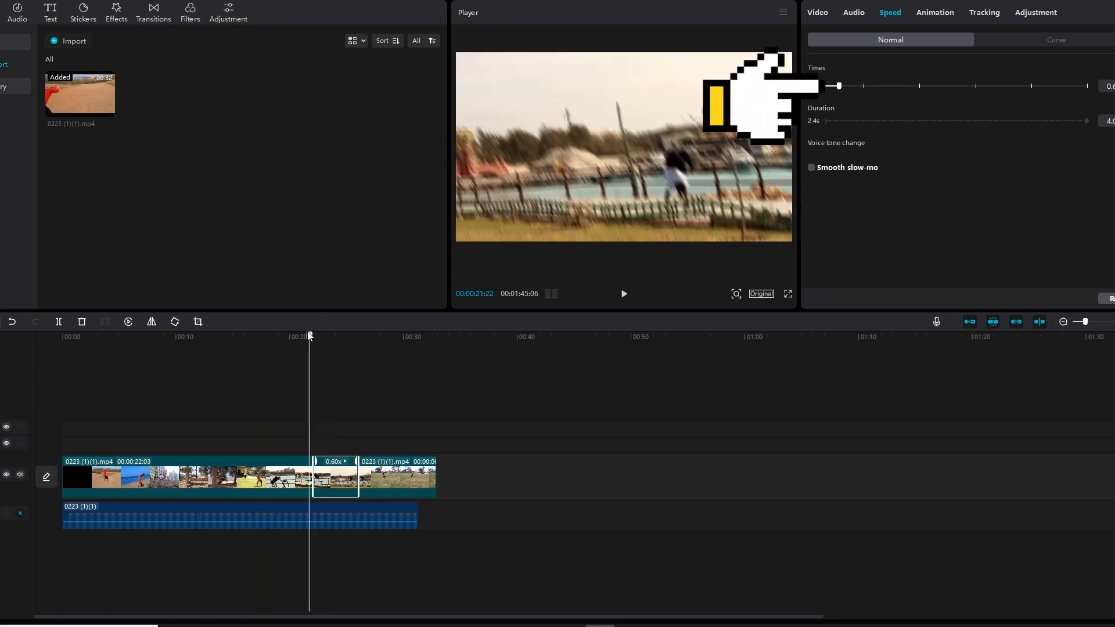
left_click(620, 297)
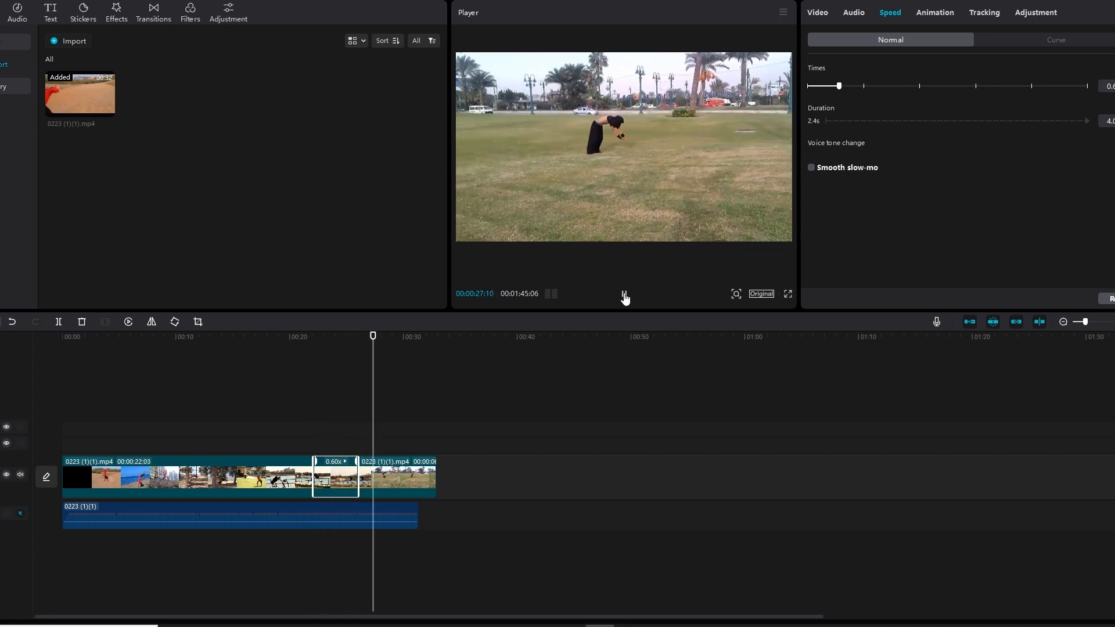
left_click(624, 295)
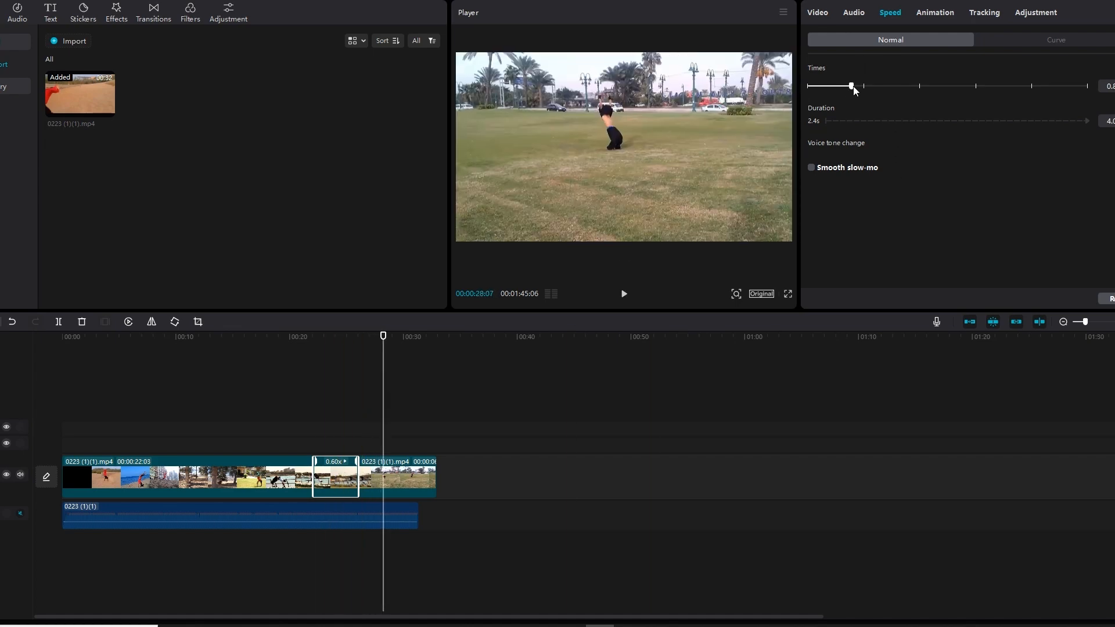
left_click_drag(853, 86, 864, 88)
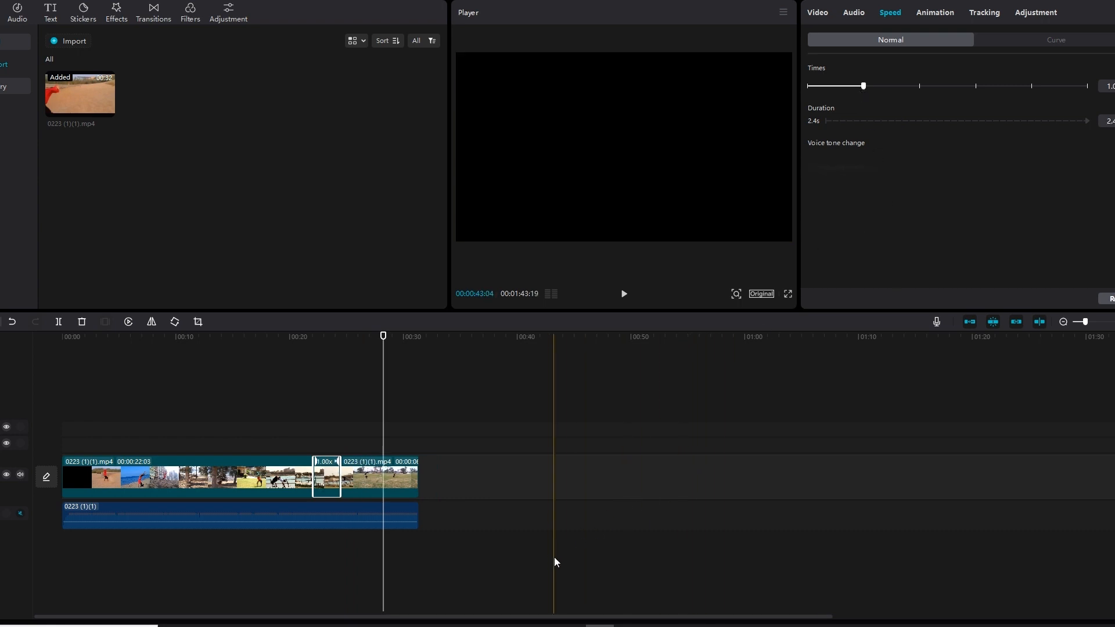
Step: Apply the Montage speed curve to the short middle segment and select the curve's lowest point
left_click(1051, 39)
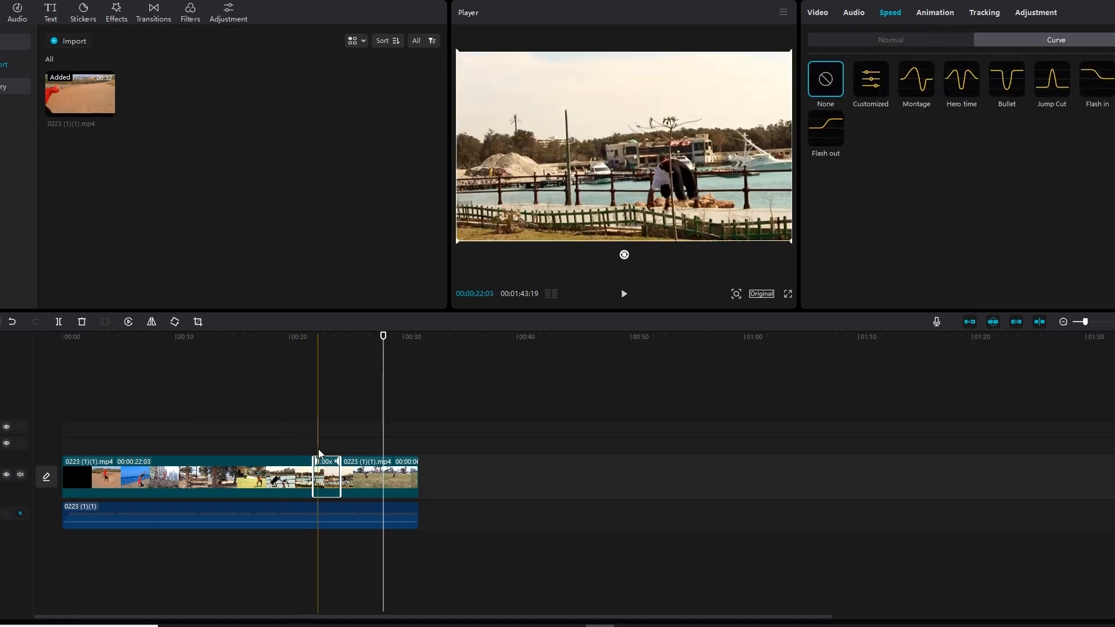
left_click_drag(324, 336, 318, 336)
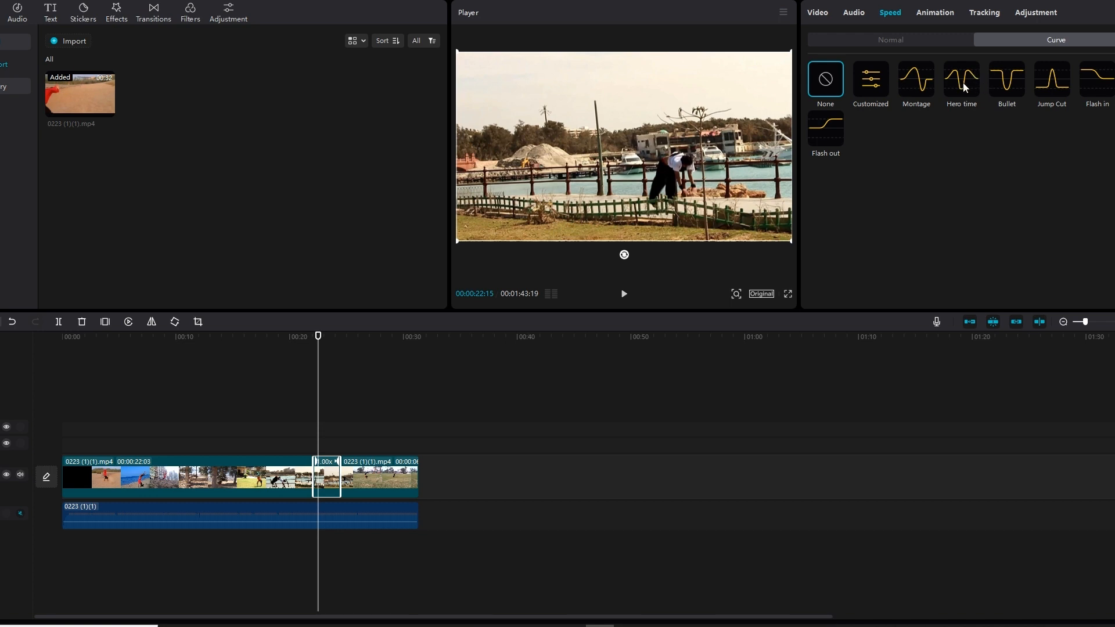
left_click_drag(317, 336, 185, 336)
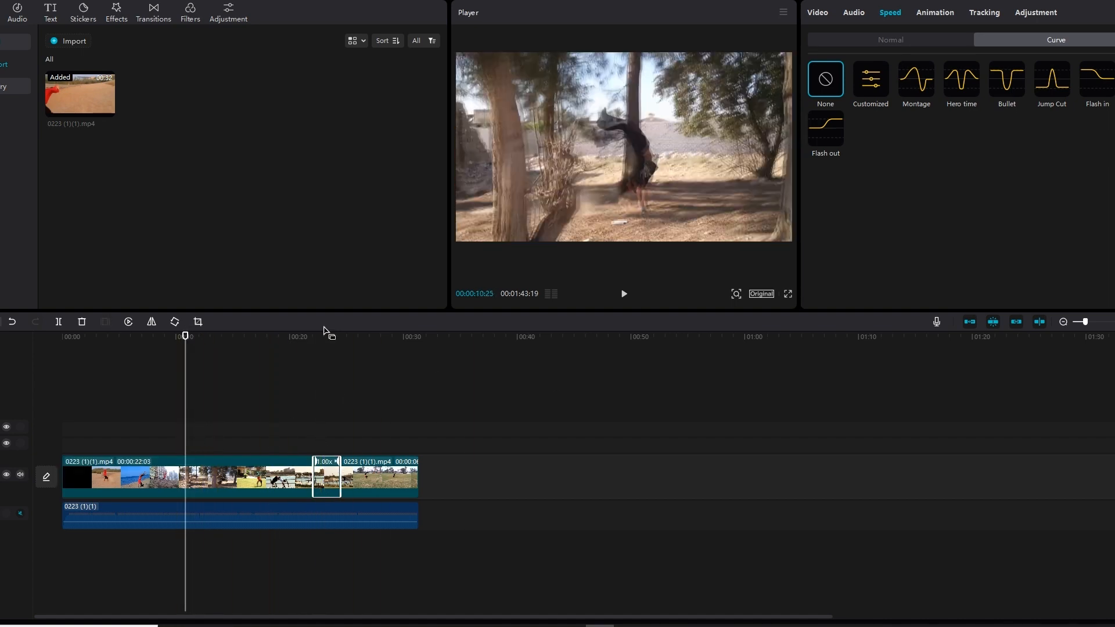
left_click(321, 337)
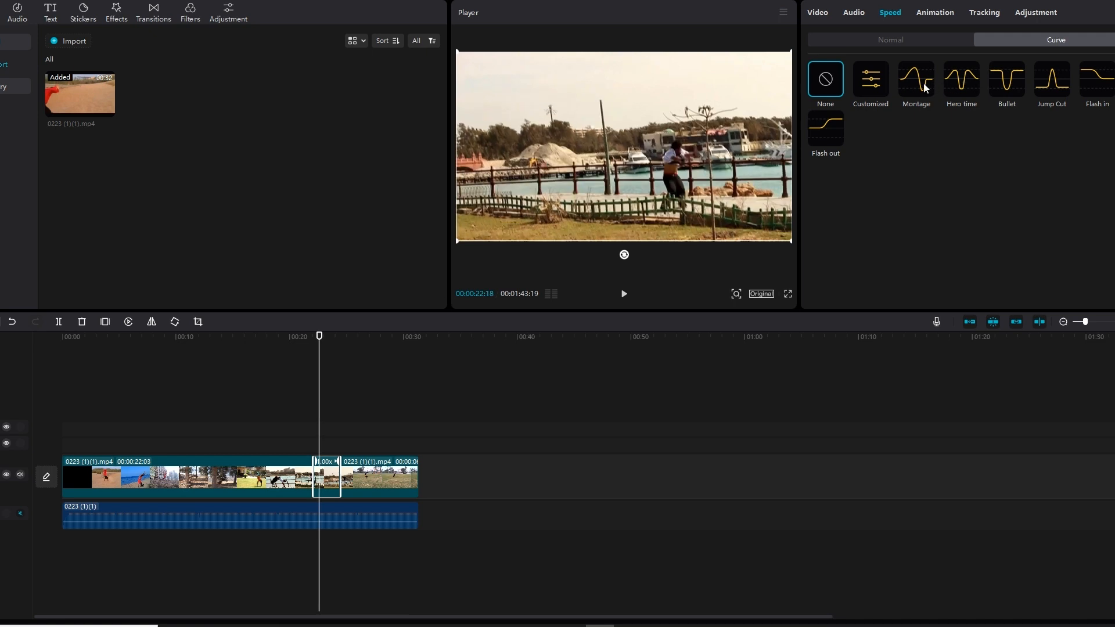
left_click(925, 88)
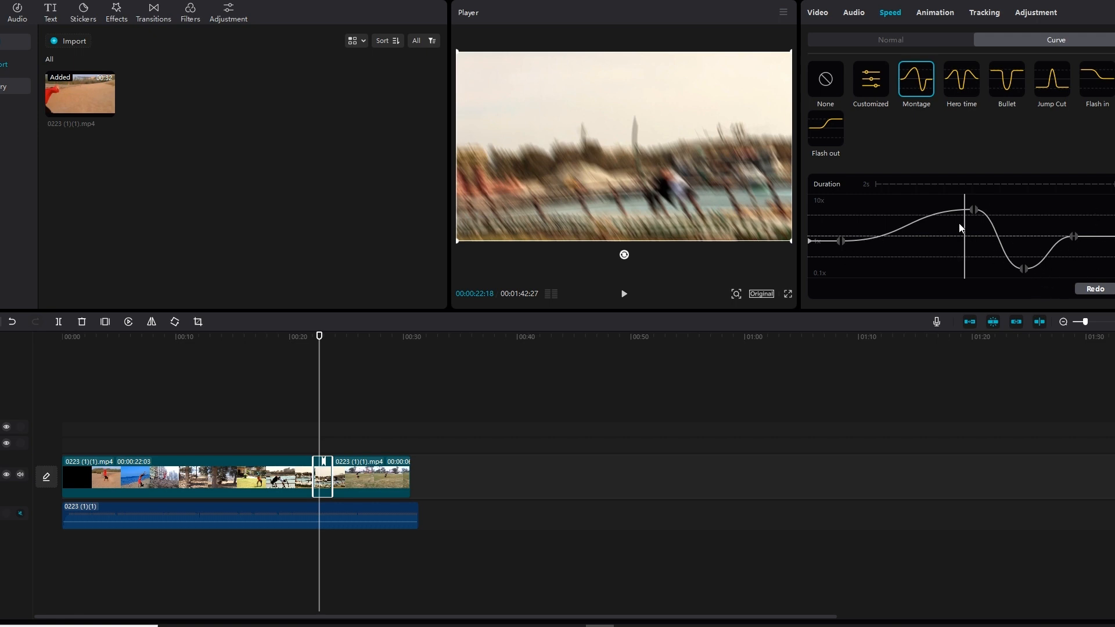
left_click(1025, 268)
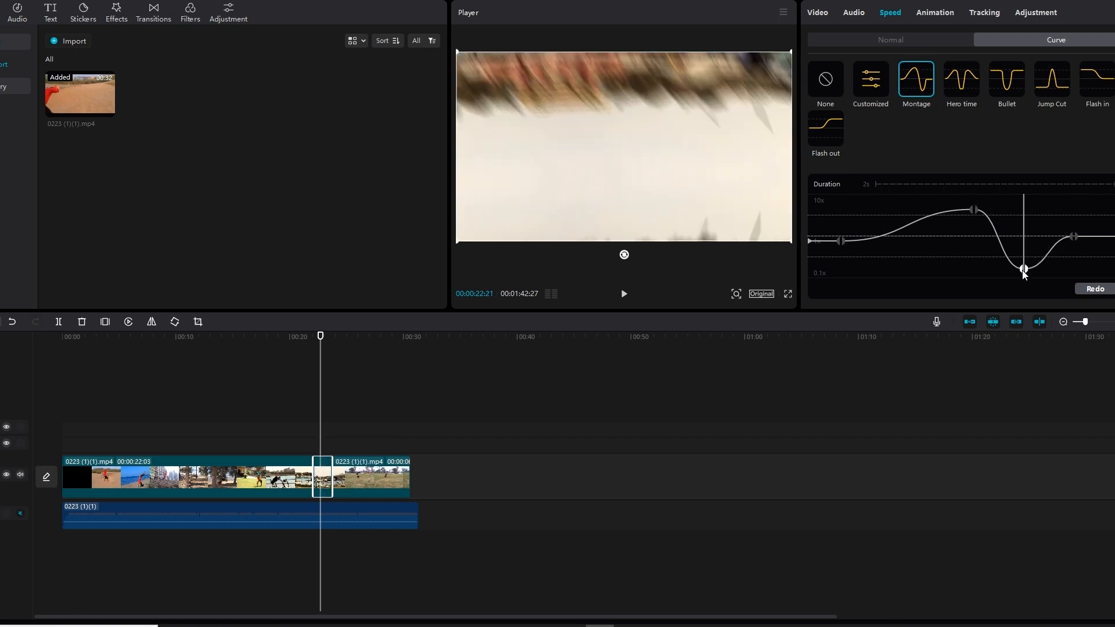
Step: Preview the Montage speed ramp on the short middle segment, starting at its beginning and again from slightly before it
left_click(313, 337)
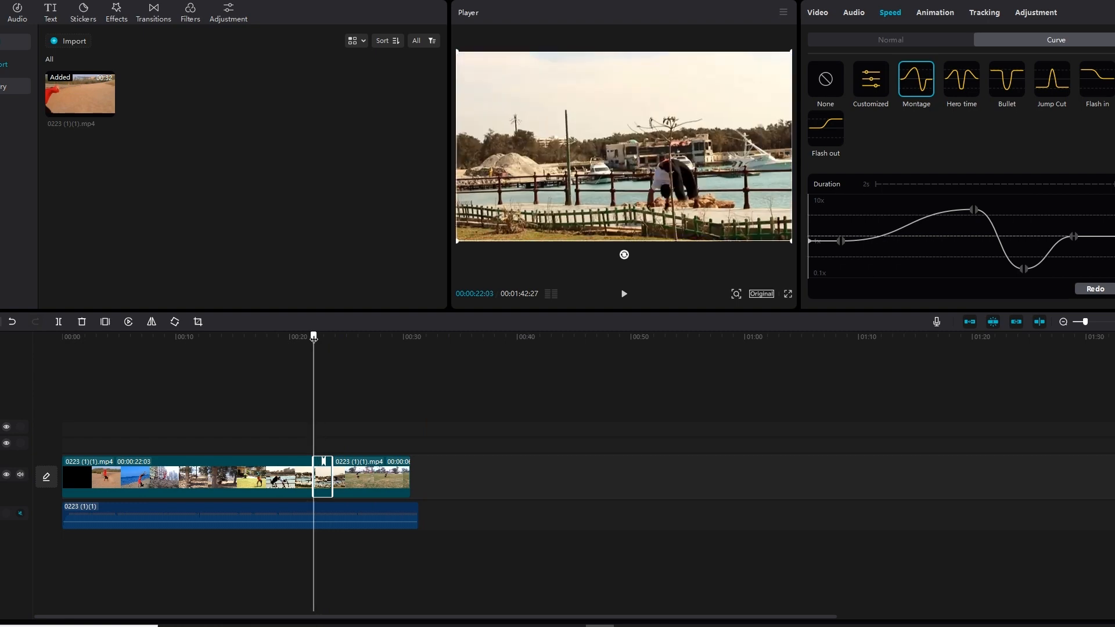
left_click(625, 295)
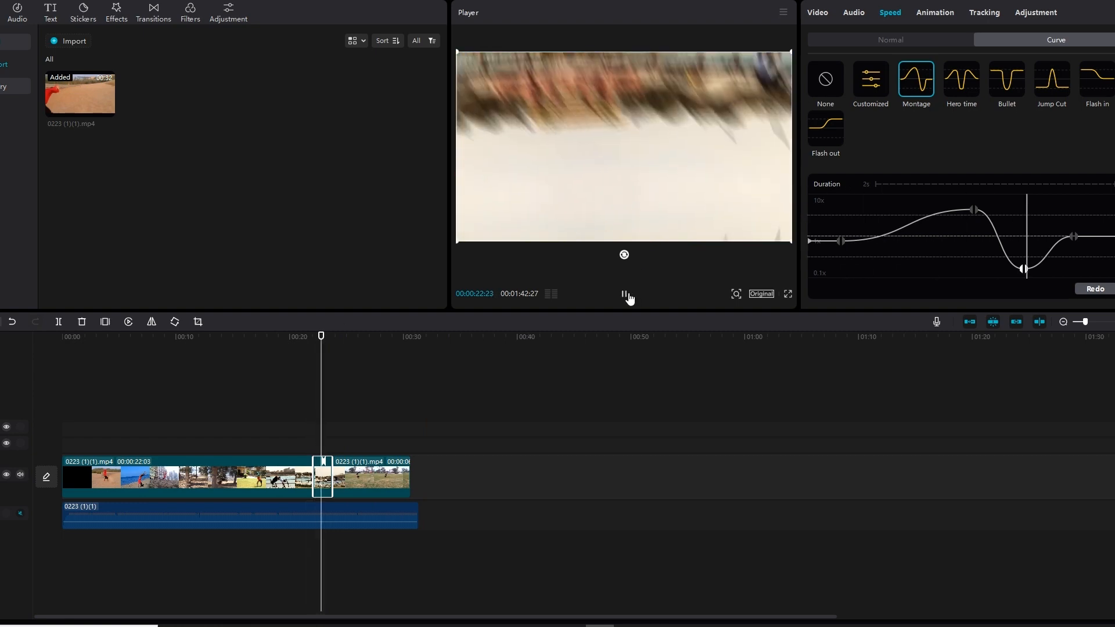
left_click(626, 296)
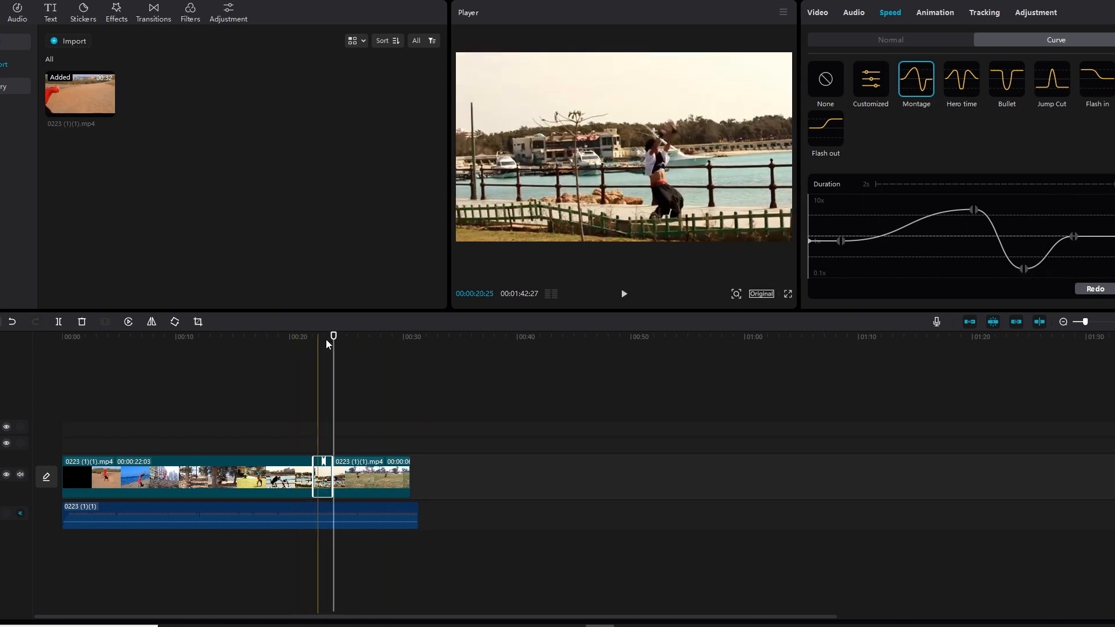
left_click_drag(317, 342, 308, 333)
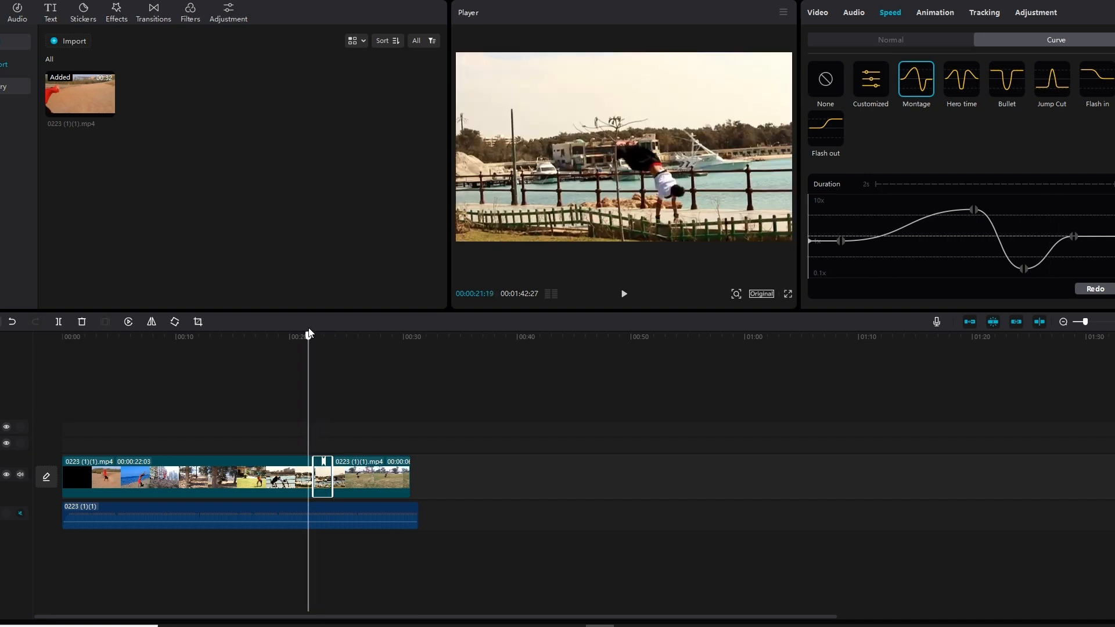
left_click(623, 294)
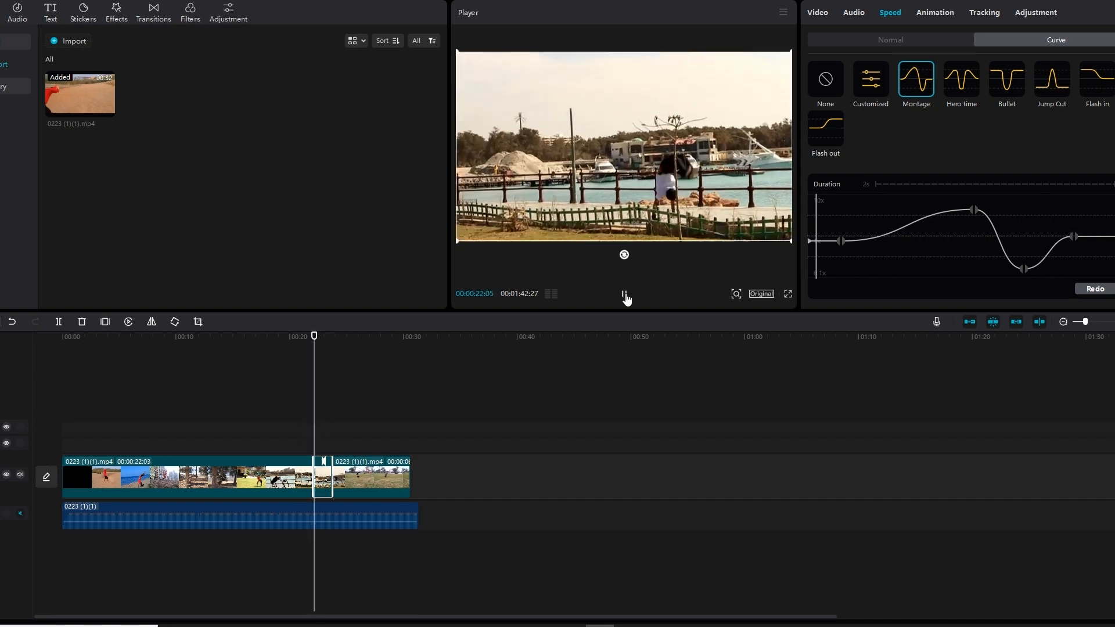
left_click(626, 296)
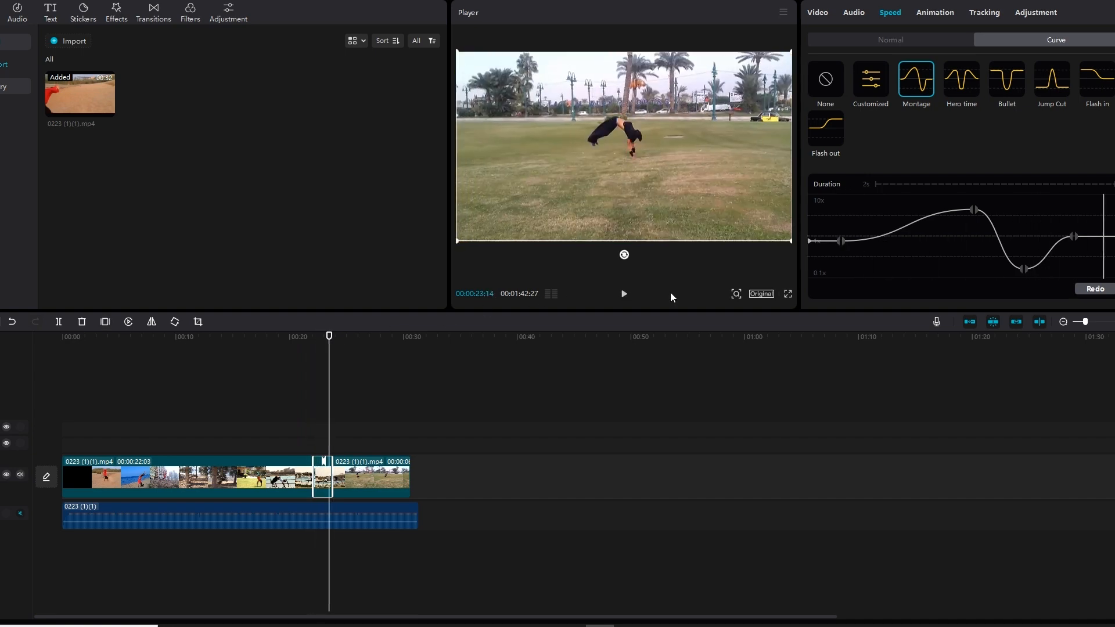
Step: Try the Hero time, Bullet, Jump Cut, Flash in and Flash out speed curves on the middle segment and reapply Montage
left_click_drag(1103, 233, 1062, 261)
left_click(959, 82)
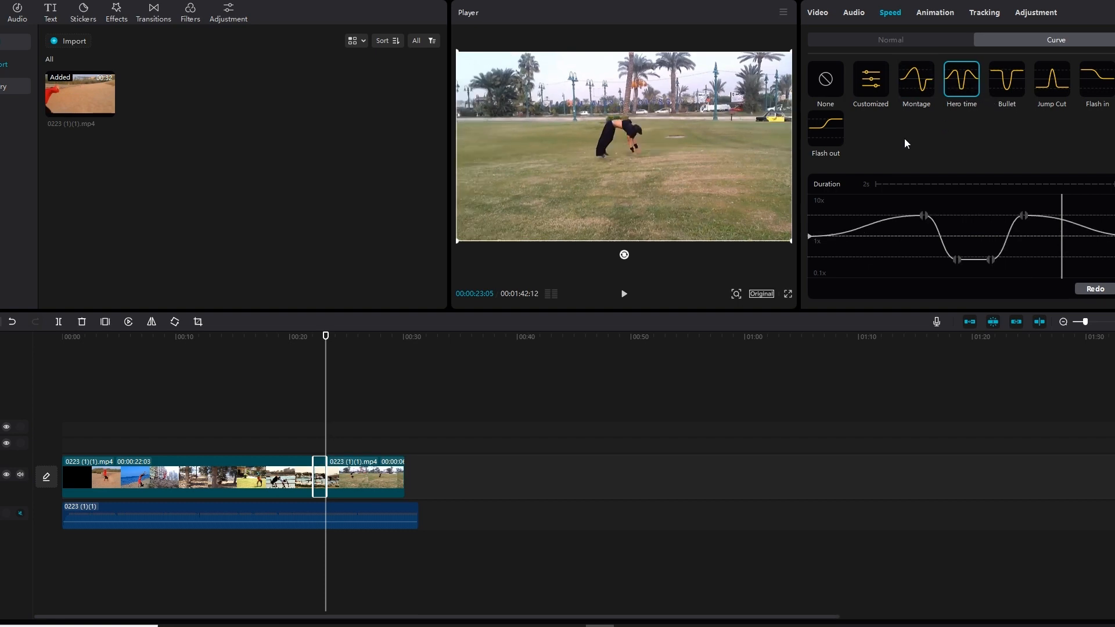
left_click(1016, 84)
left_click(1051, 81)
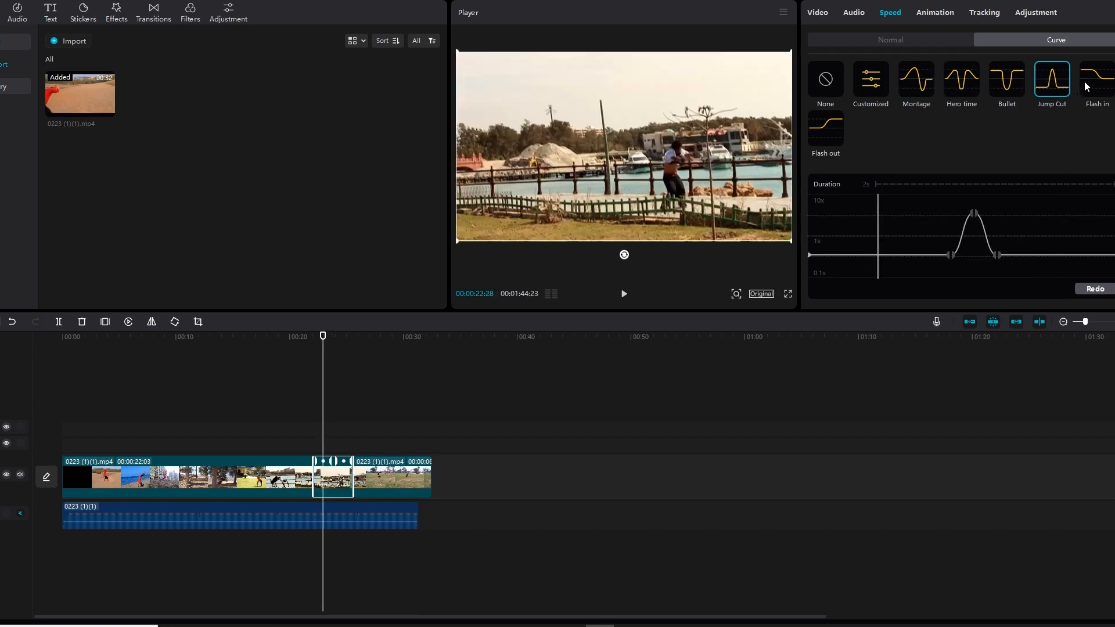
left_click(1096, 81)
left_click(825, 128)
left_click(904, 96)
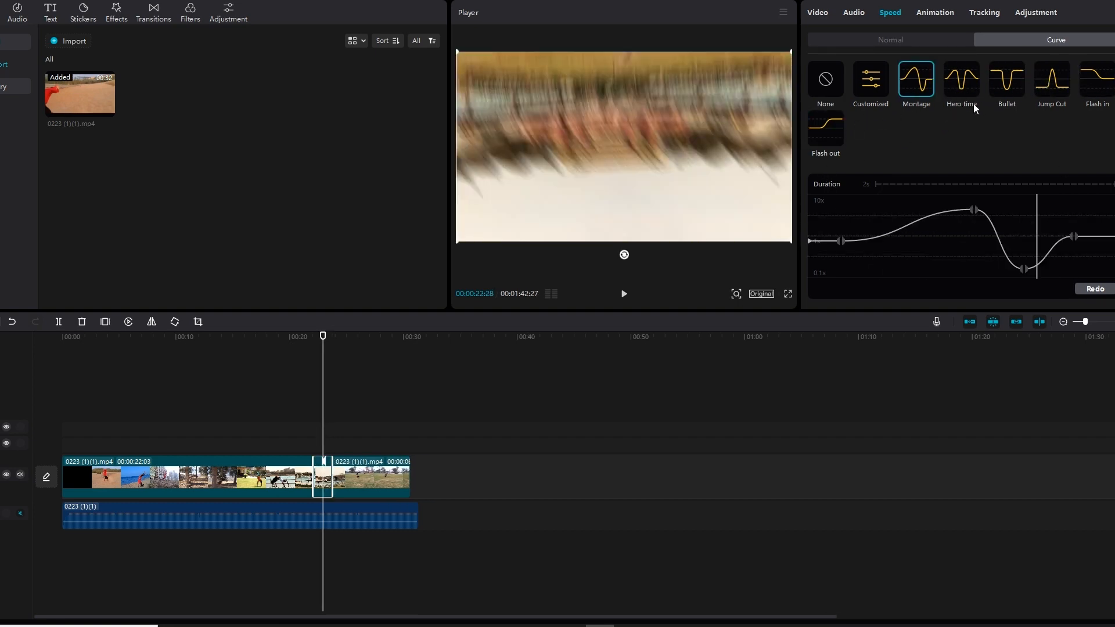
Step: Try the Hero time, Bullet and Flash in curves on the middle segment and remove its speed curve with None
left_click(973, 102)
left_click(1007, 84)
left_click(1101, 76)
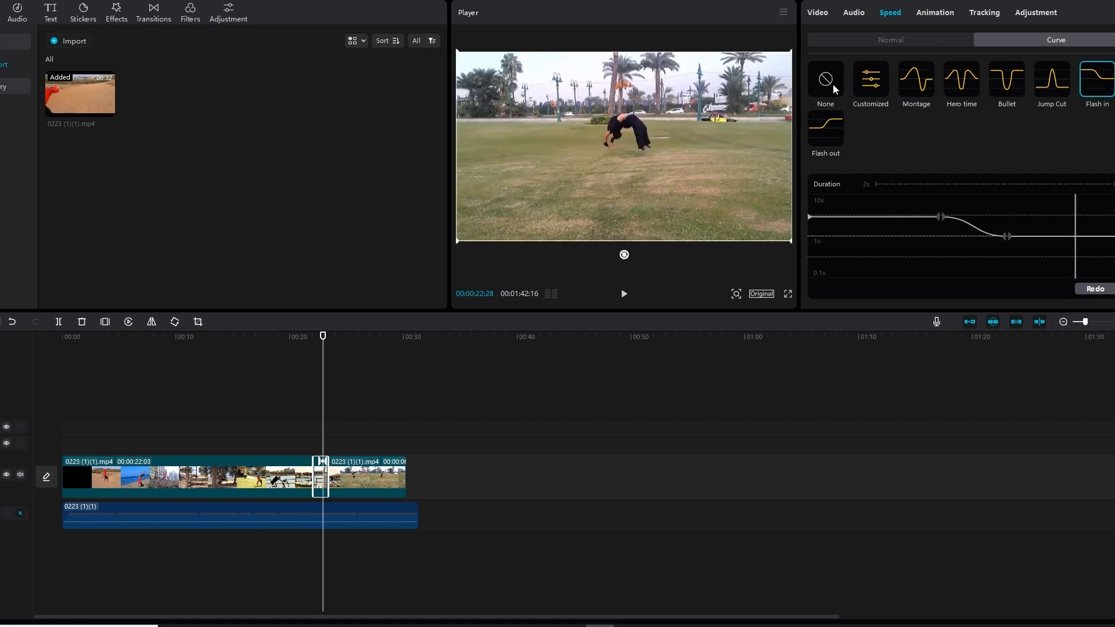
left_click(833, 84)
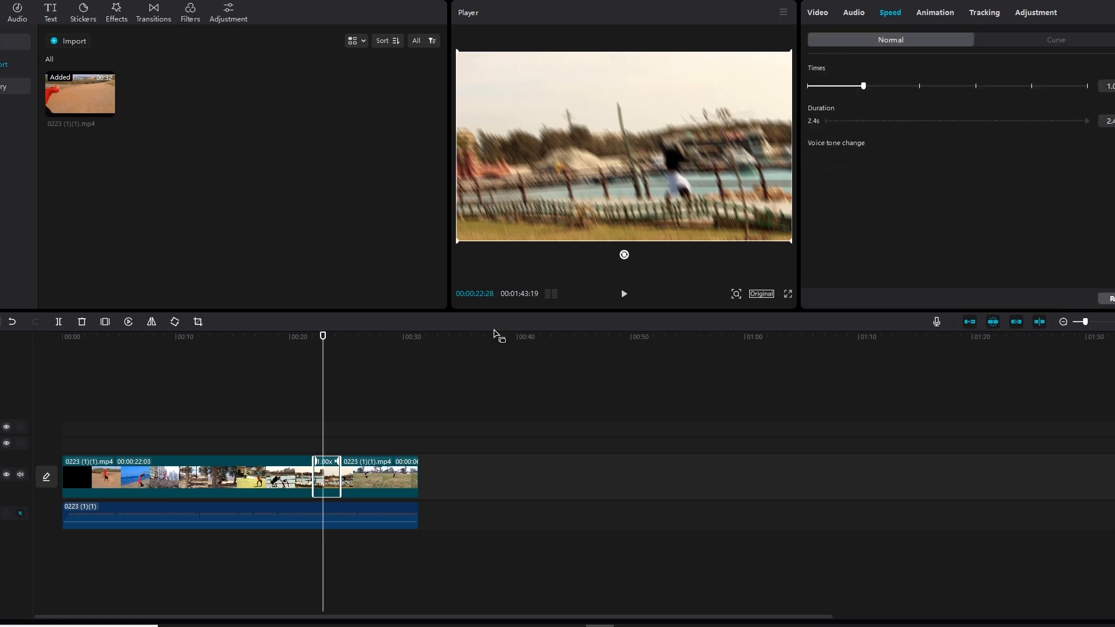
Step: Add a Default text element to the timeline at 00:00:11:07
left_click_drag(295, 340, 190, 351)
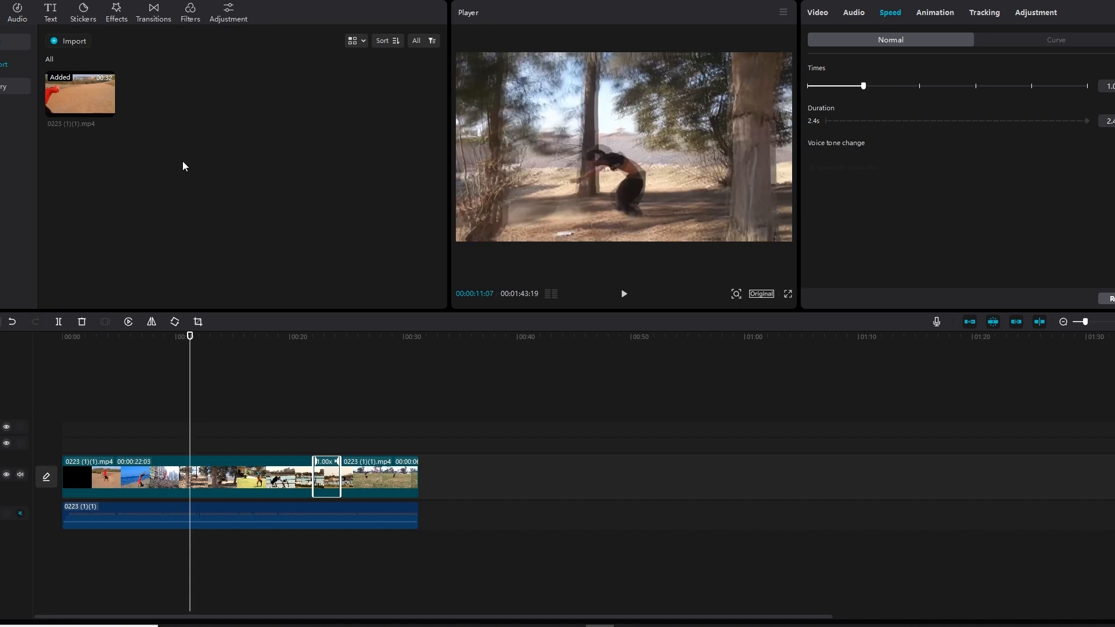
left_click(51, 12)
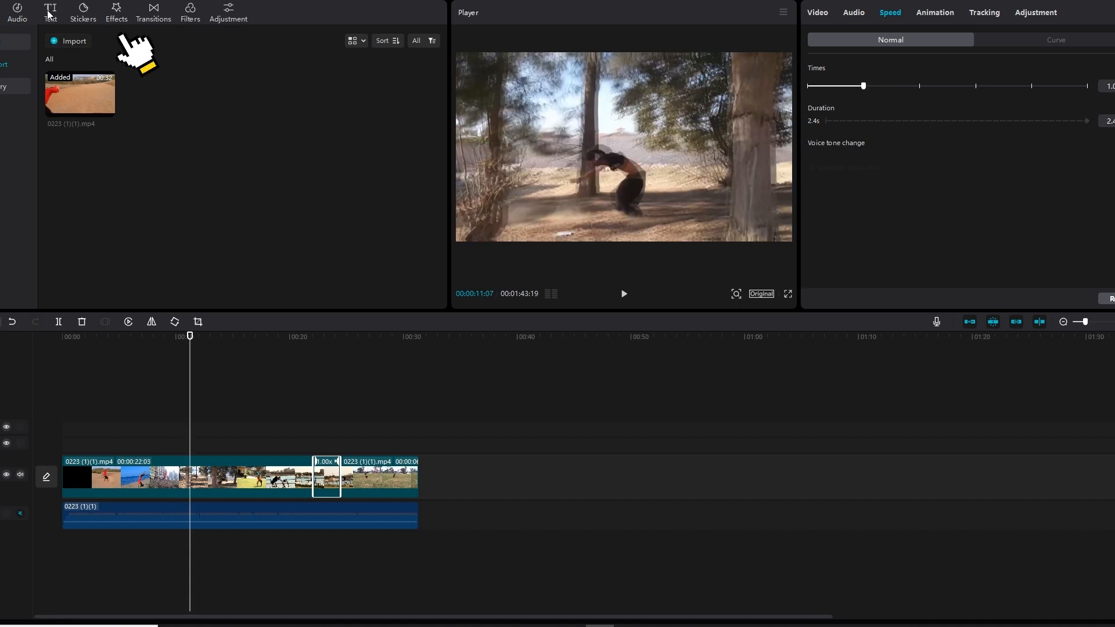
left_click(115, 32)
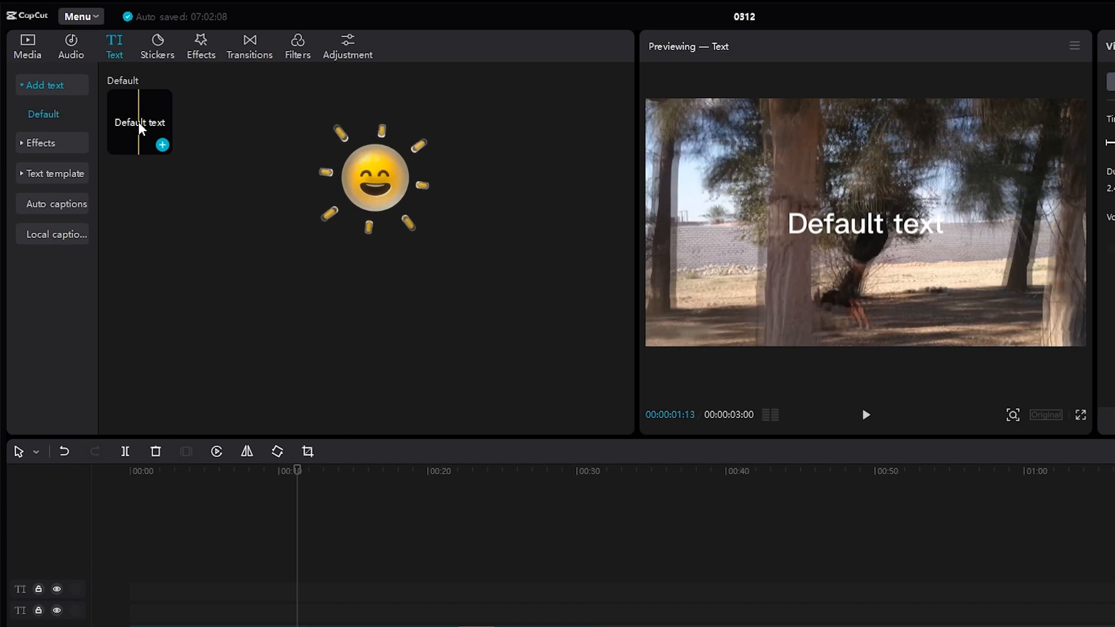
mouse_move(139, 129)
left_mouse_down()
mouse_move(201, 227)
mouse_move(128, 120)
left_mouse_up()
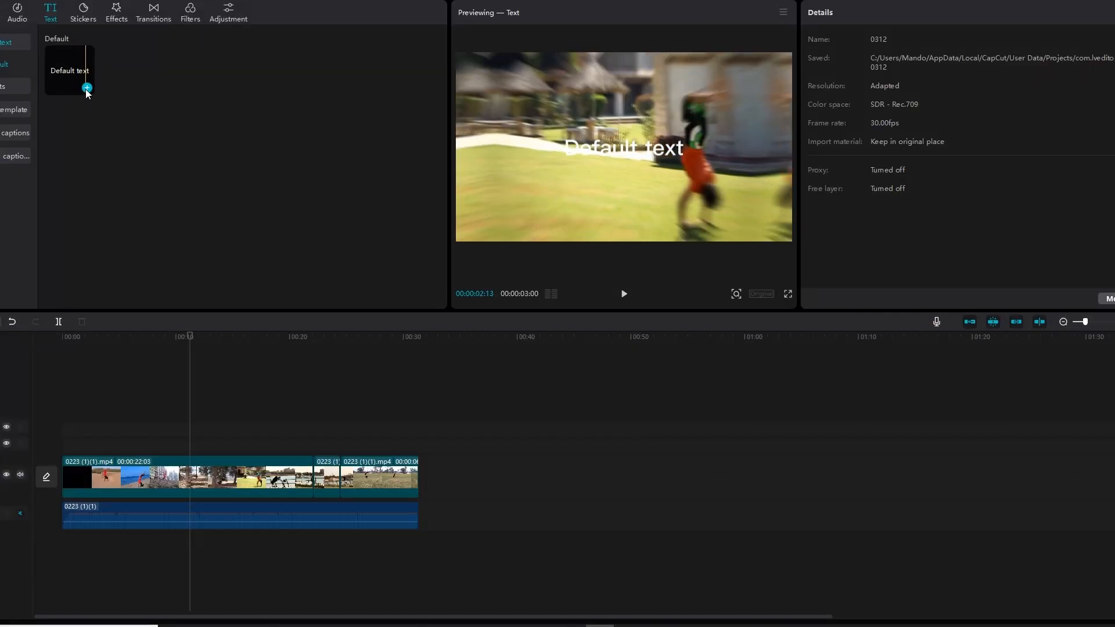
left_click(162, 144)
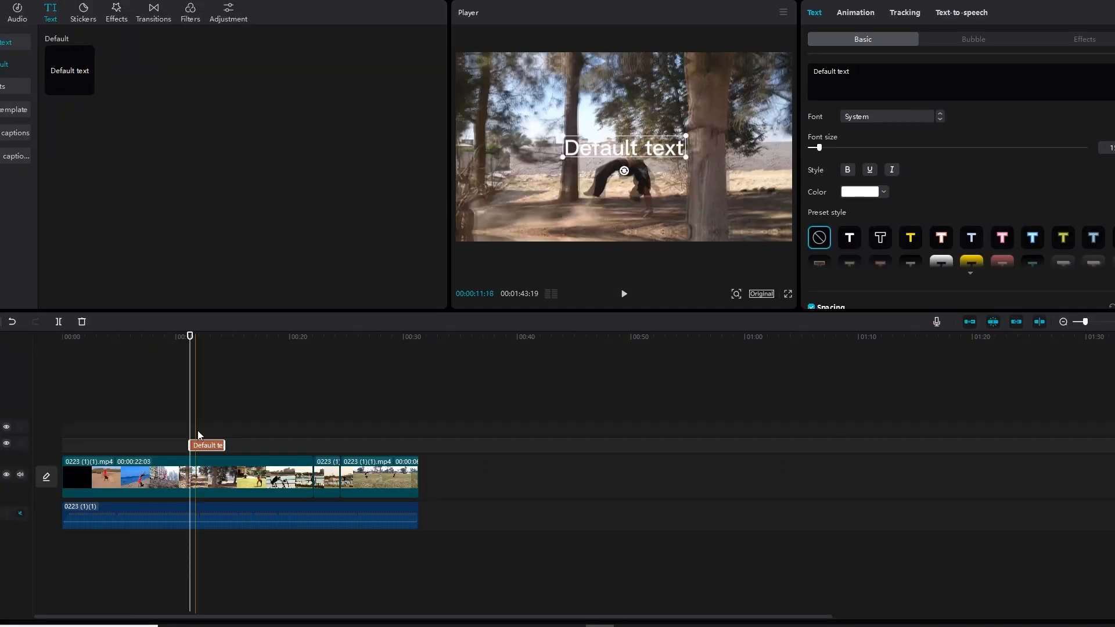
Step: Replace the default text with the creator's name in lowercase and enlarge it in the preview
double_click(633, 149)
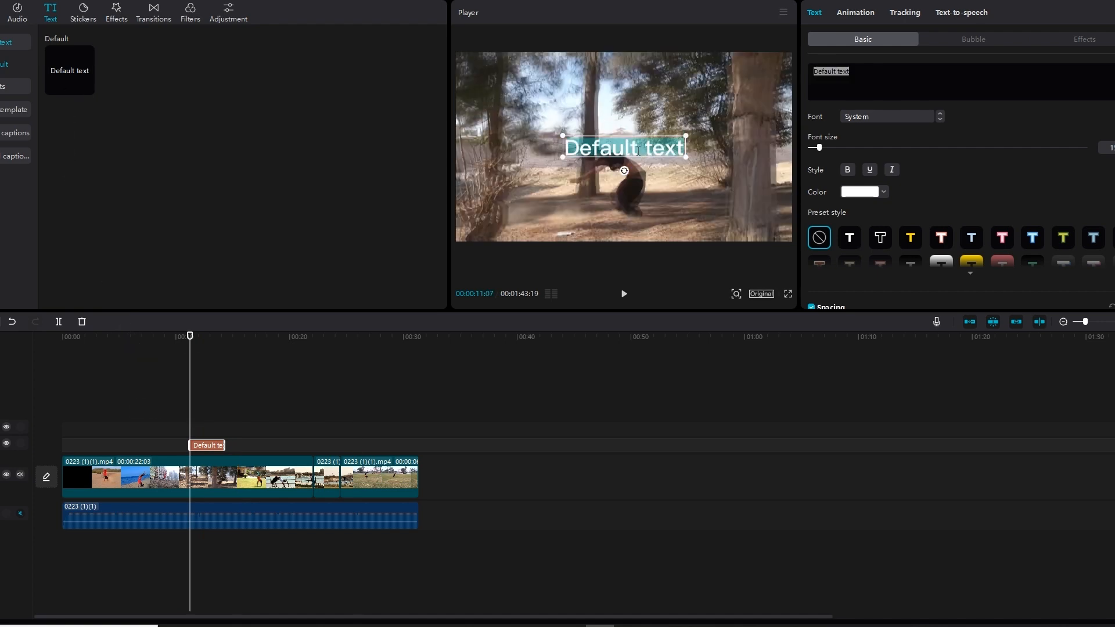
type("mando")
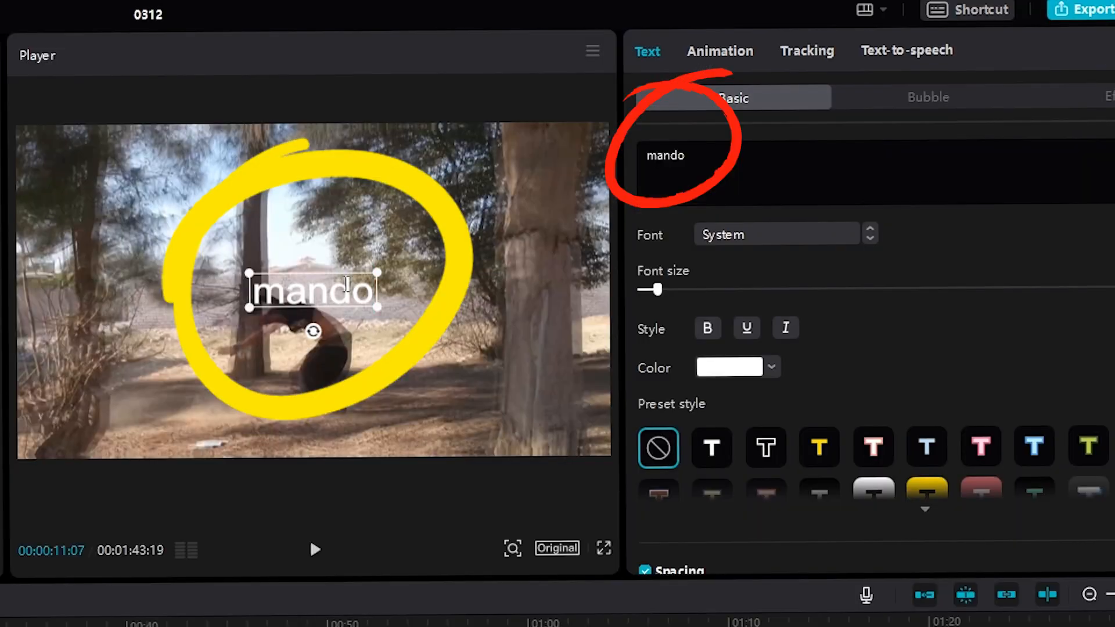
mouse_move(377, 308)
left_mouse_down()
mouse_move(386, 341)
mouse_move(438, 378)
mouse_move(407, 353)
left_mouse_up()
Step: Try the yellow, black-with-white-outline and white preset styles on the text and reset it to no preset
scroll(901, 425, "down", 5)
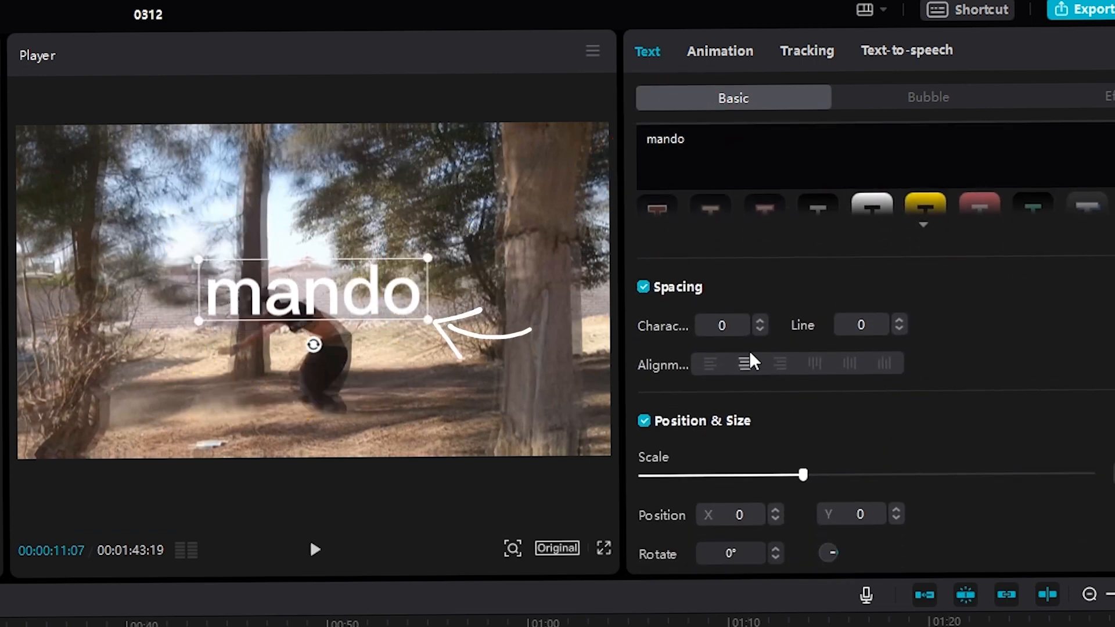
scroll(751, 360, "up", 5)
scroll(782, 370, "down", 2)
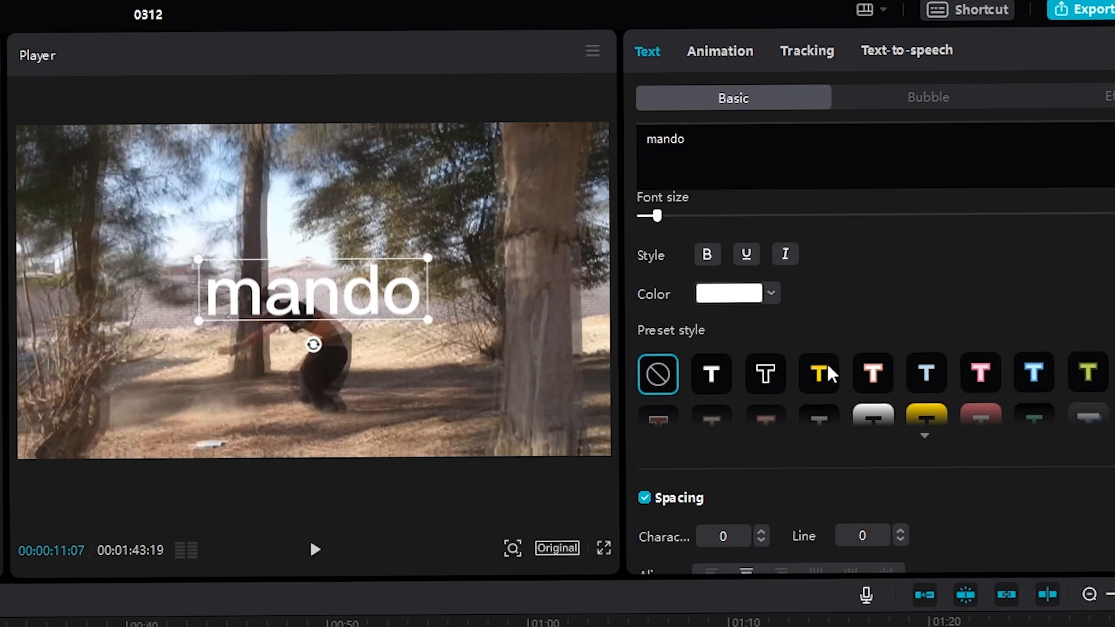
left_click(827, 375)
left_click(768, 376)
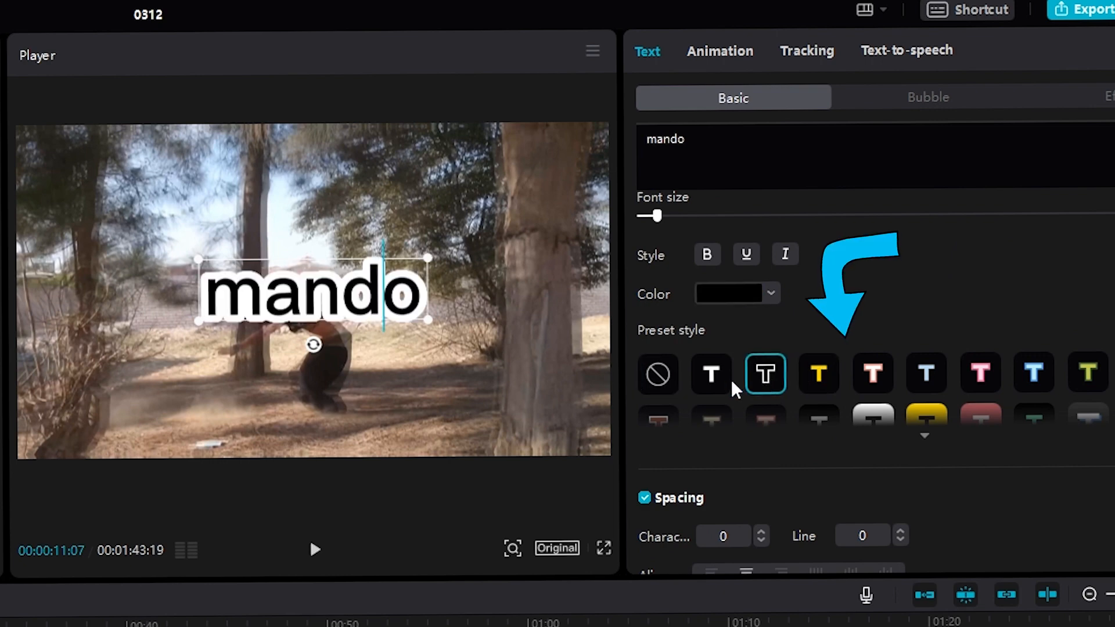
left_click(711, 374)
left_click(674, 372)
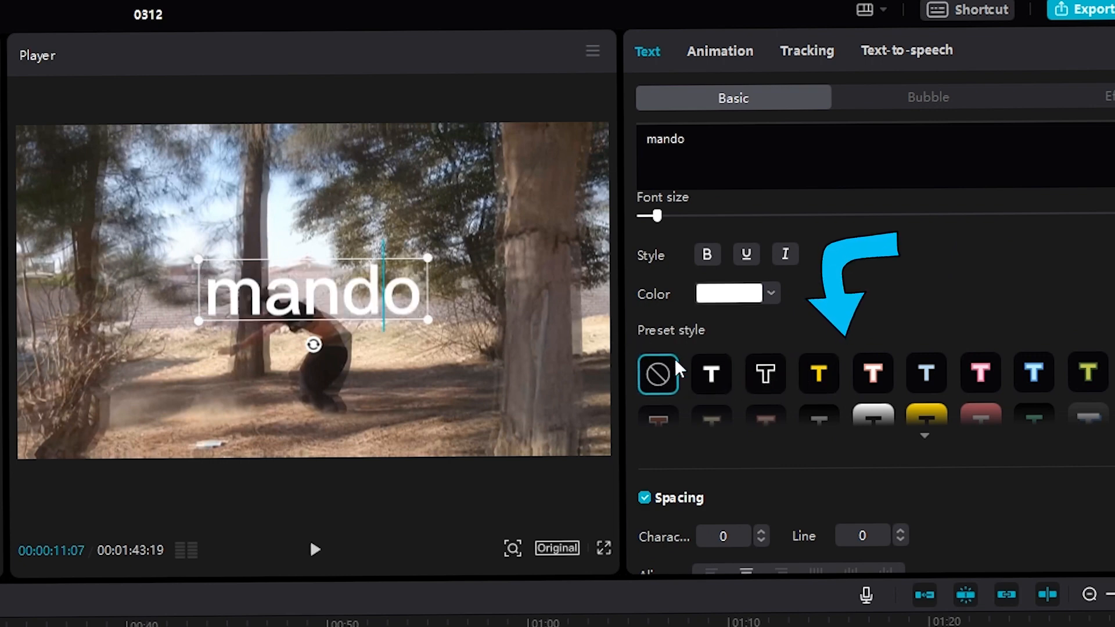
Step: Try blue and orange as the text colour and set it to black
left_click(771, 293)
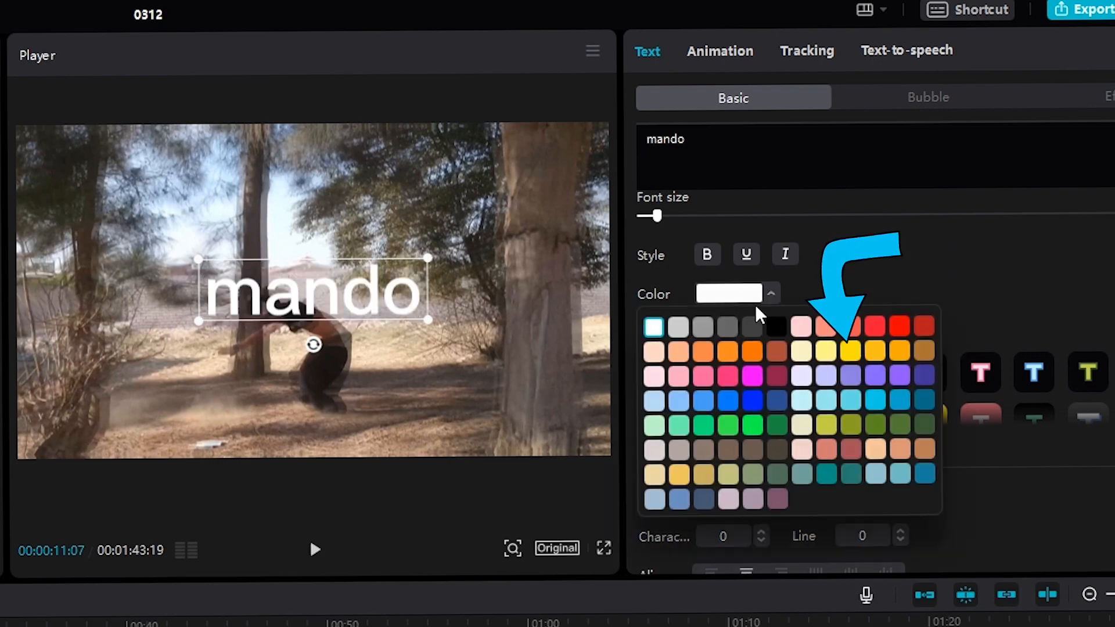
left_click(709, 399)
left_click(754, 401)
left_click(755, 351)
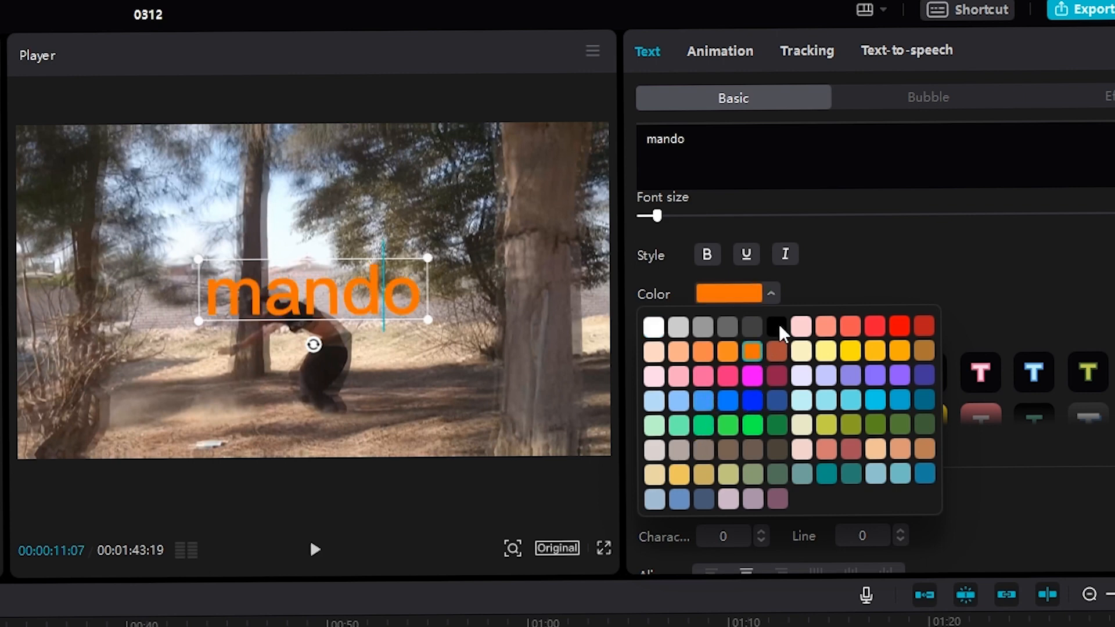
left_click(778, 328)
left_click(773, 297)
Step: Make the text bold and try the underline and italic styles on it, leaving both switched off
left_click(707, 255)
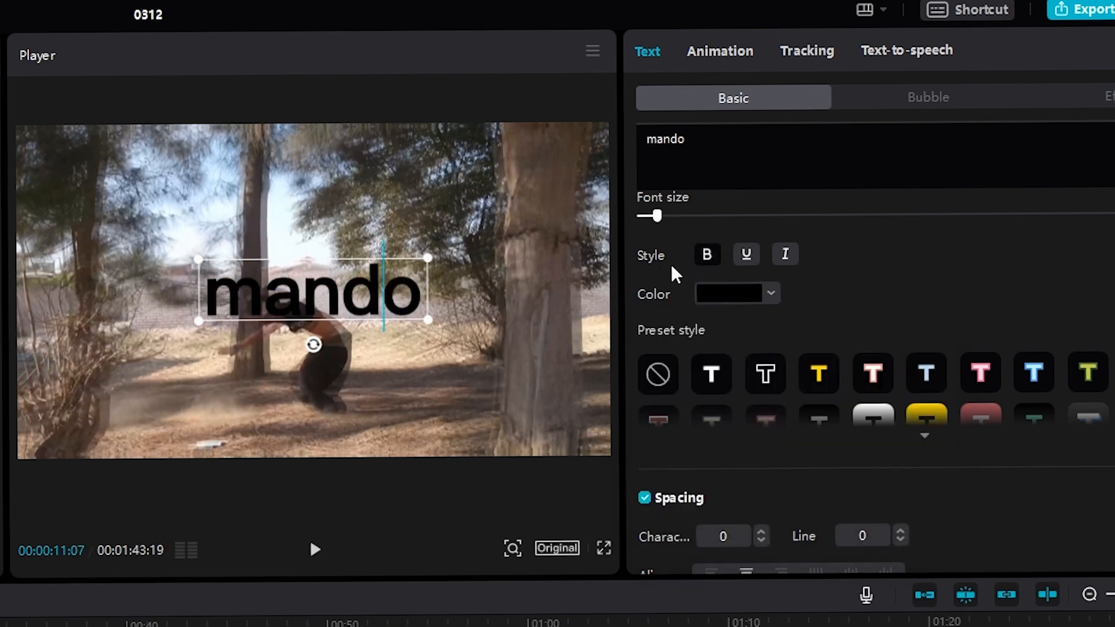
left_click(746, 270)
left_click(747, 268)
left_click(782, 261)
left_click(783, 262)
Step: Apply the orange ribbon banner bubble to the text
left_click(938, 103)
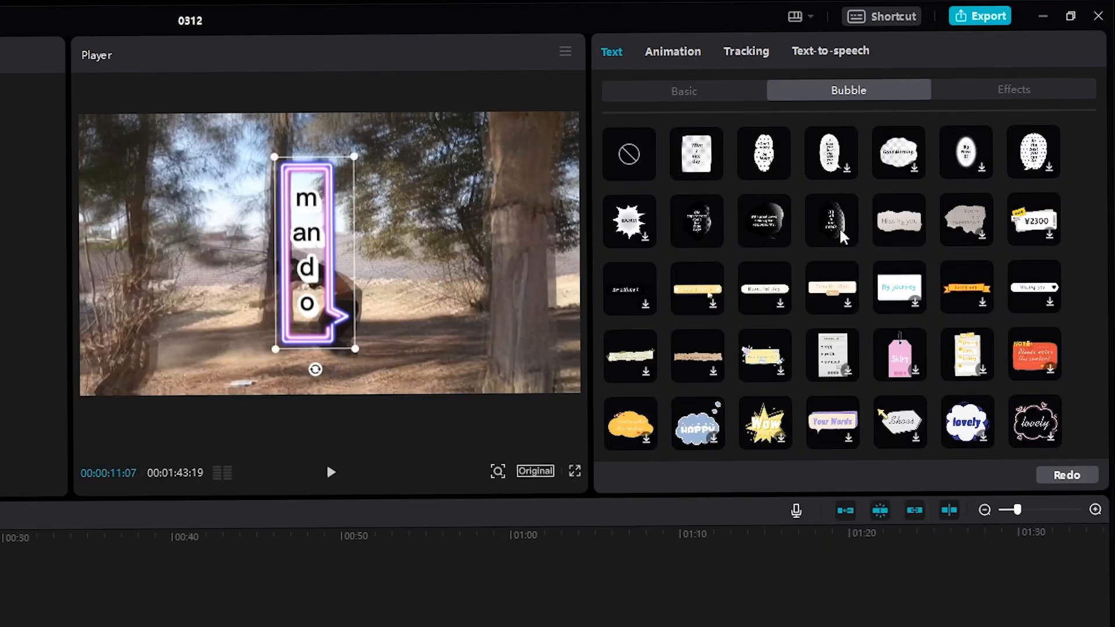
left_click(968, 286)
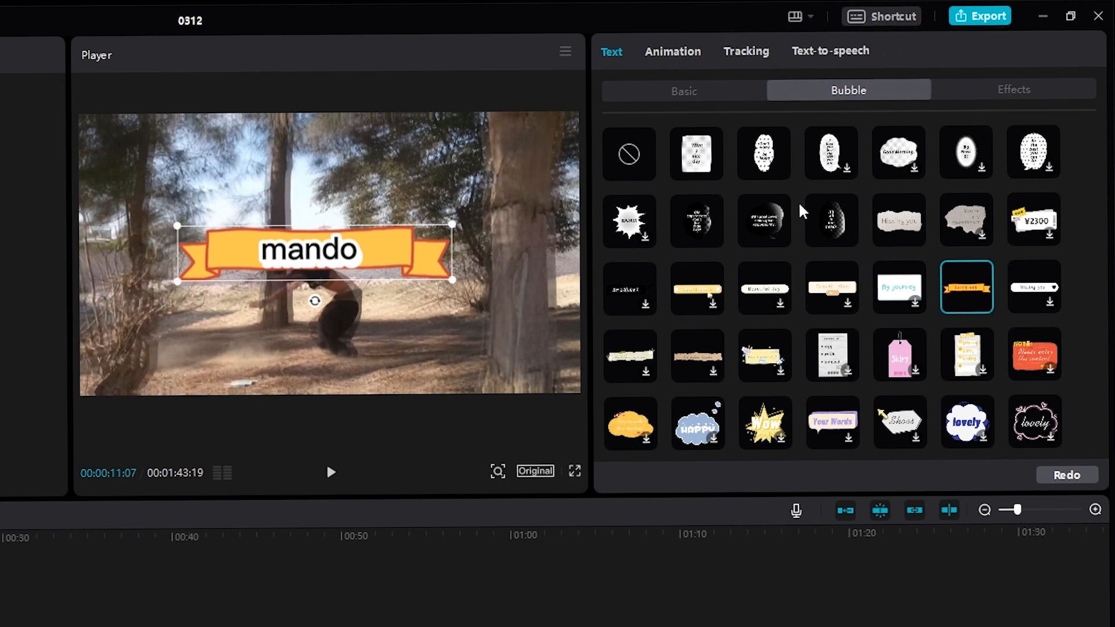
Step: Try several text effects on the banner text and apply the yellow one with a white outline
left_click(993, 93)
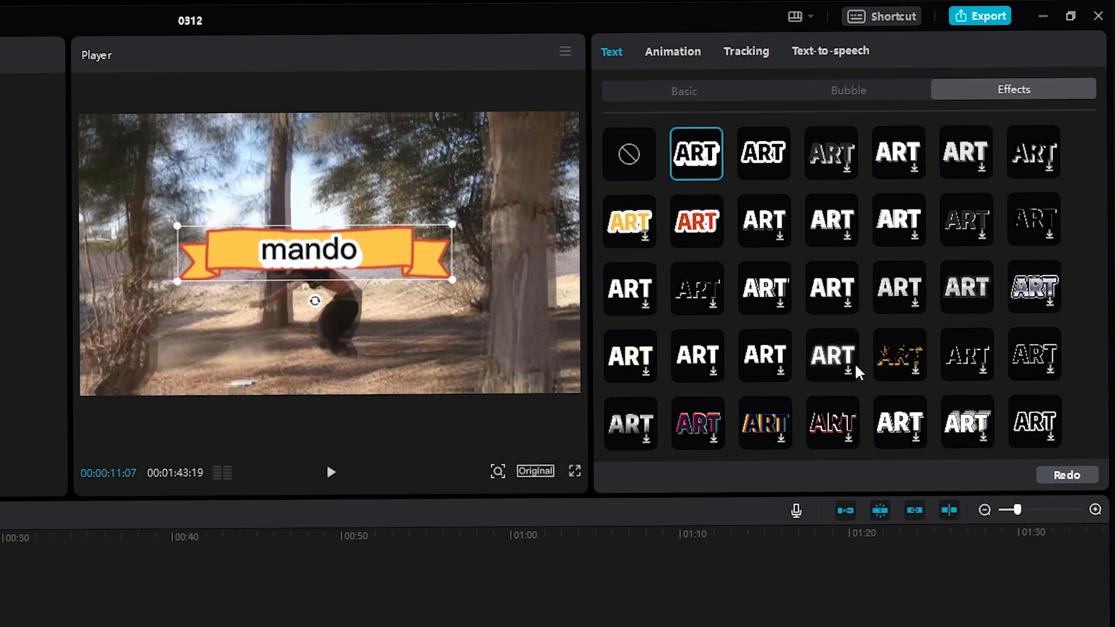
scroll(836, 363, "down", 2)
left_click(765, 348)
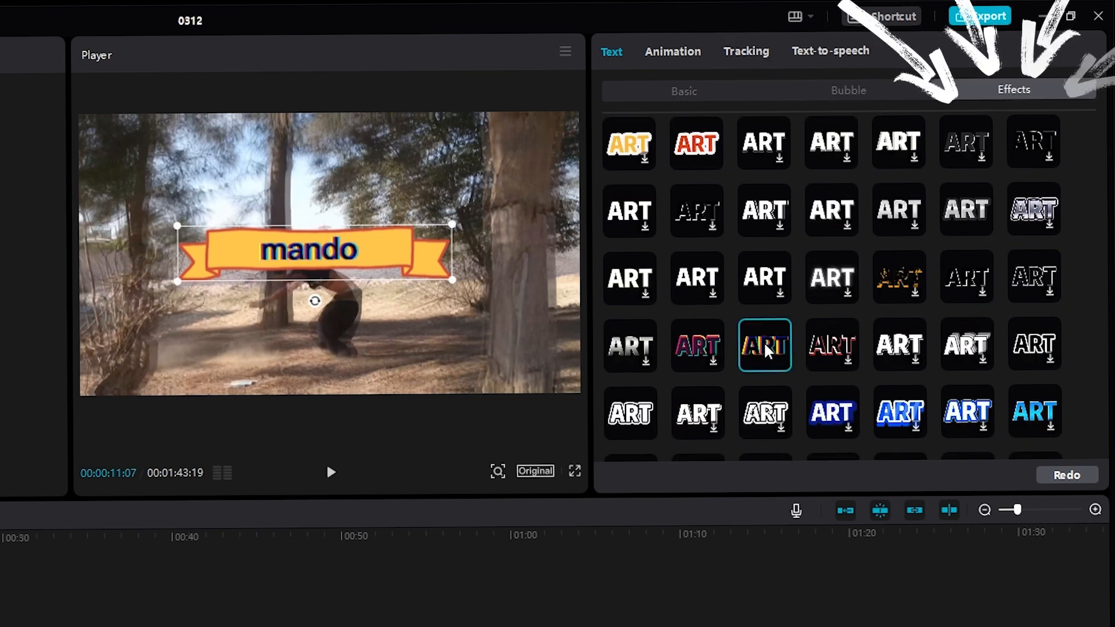
left_click(620, 339)
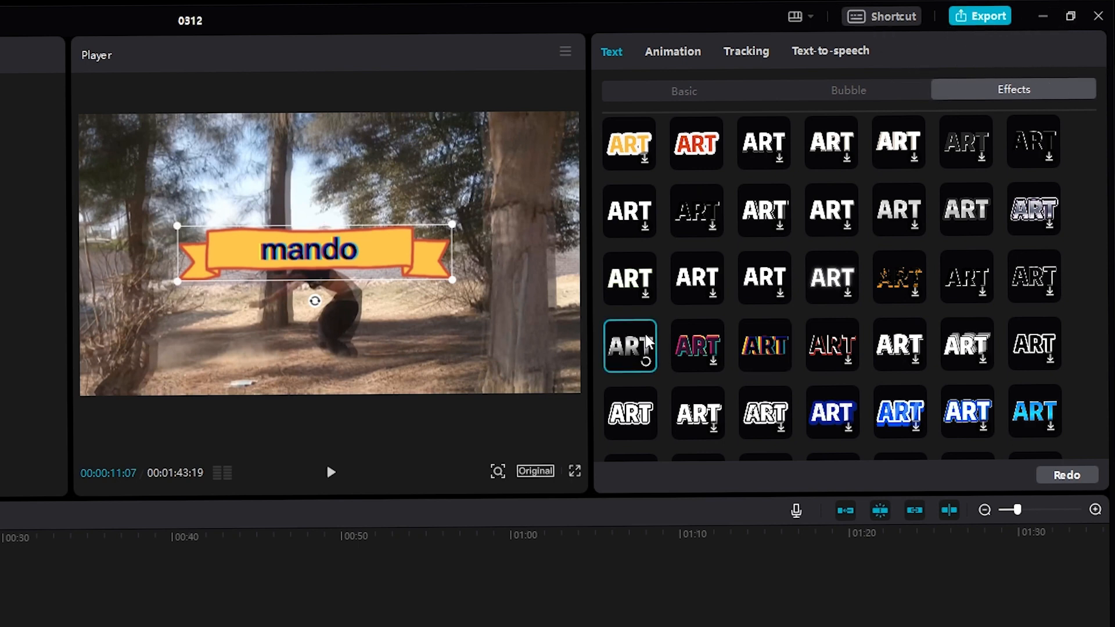
left_click(701, 343)
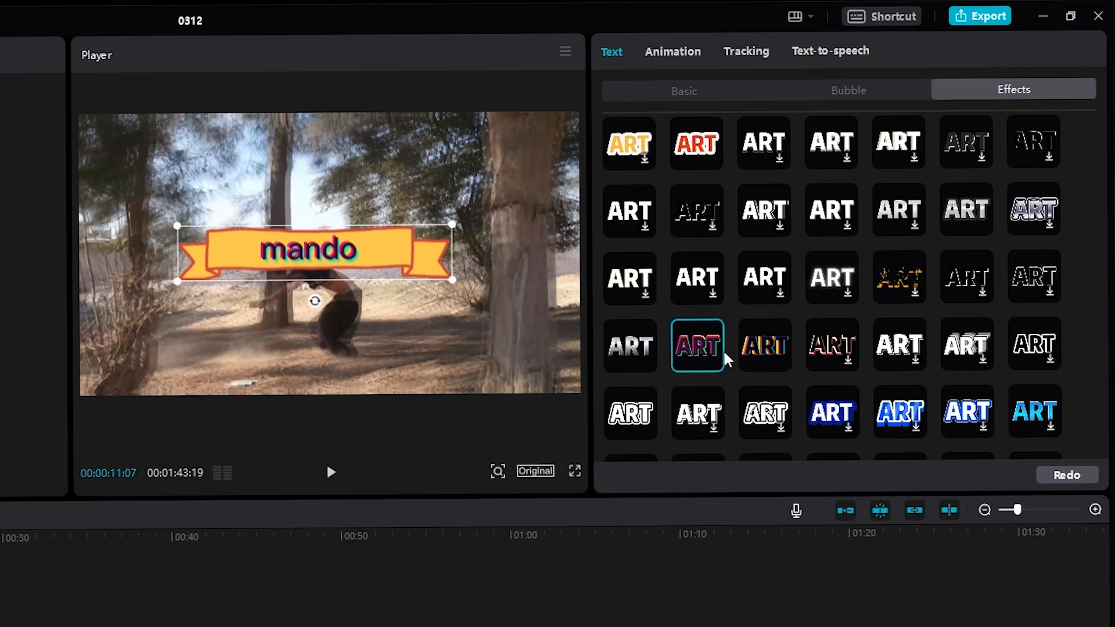
left_click(615, 284)
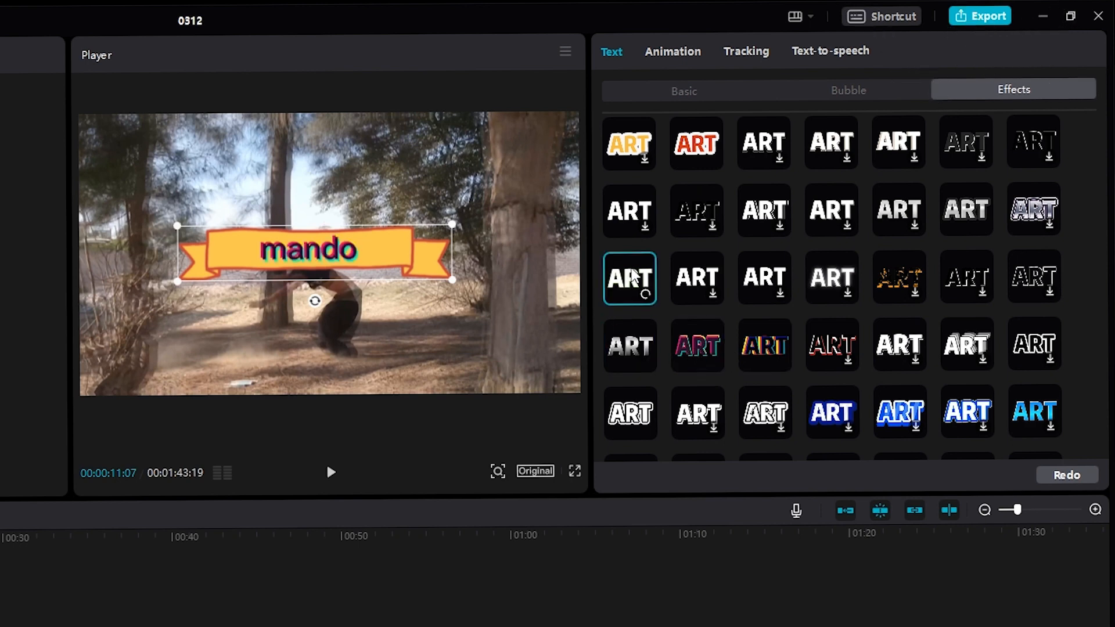
left_click(634, 207)
left_click(621, 144)
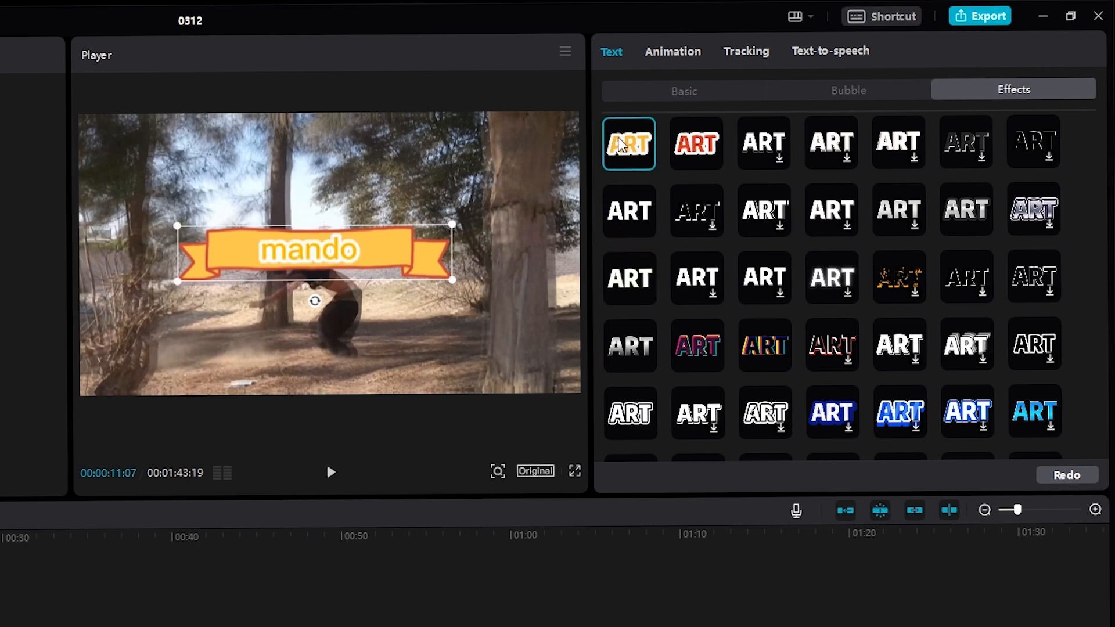
Step: Scale the banner text down to 77% in its basic settings, leaving the opacity at 100%
left_click(684, 91)
scroll(844, 293, "down", 5)
scroll(841, 314, "up", 5)
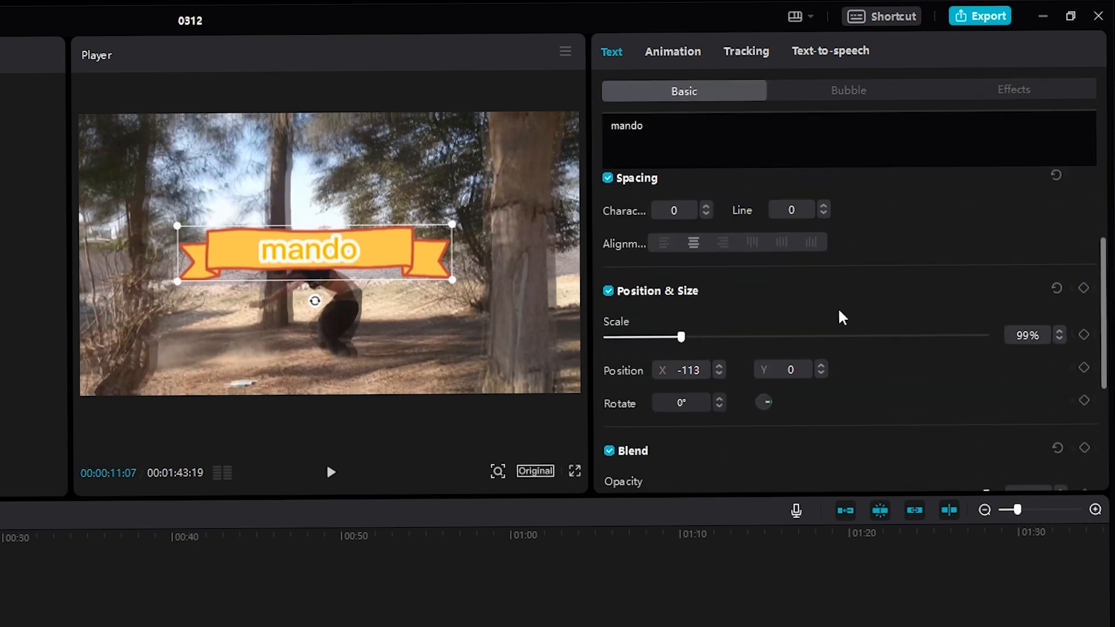
scroll(841, 316, "down", 5)
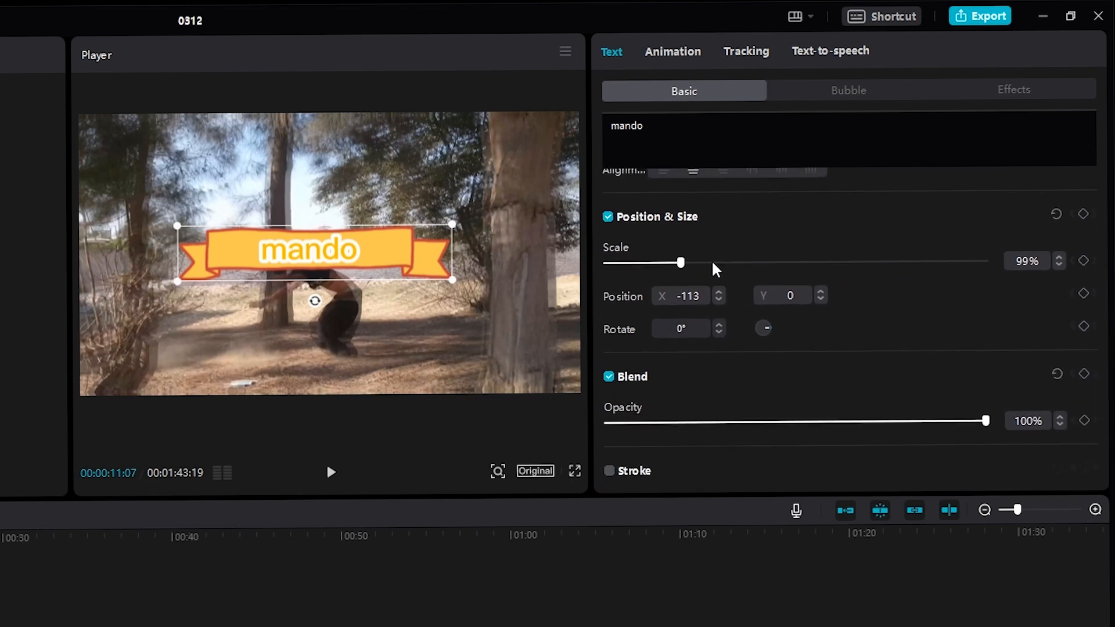
mouse_move(681, 264)
left_mouse_down()
mouse_move(704, 265)
mouse_move(665, 269)
left_mouse_up()
mouse_move(993, 427)
left_mouse_down()
mouse_move(661, 424)
mouse_move(1033, 437)
mouse_move(722, 436)
mouse_move(990, 424)
left_mouse_up()
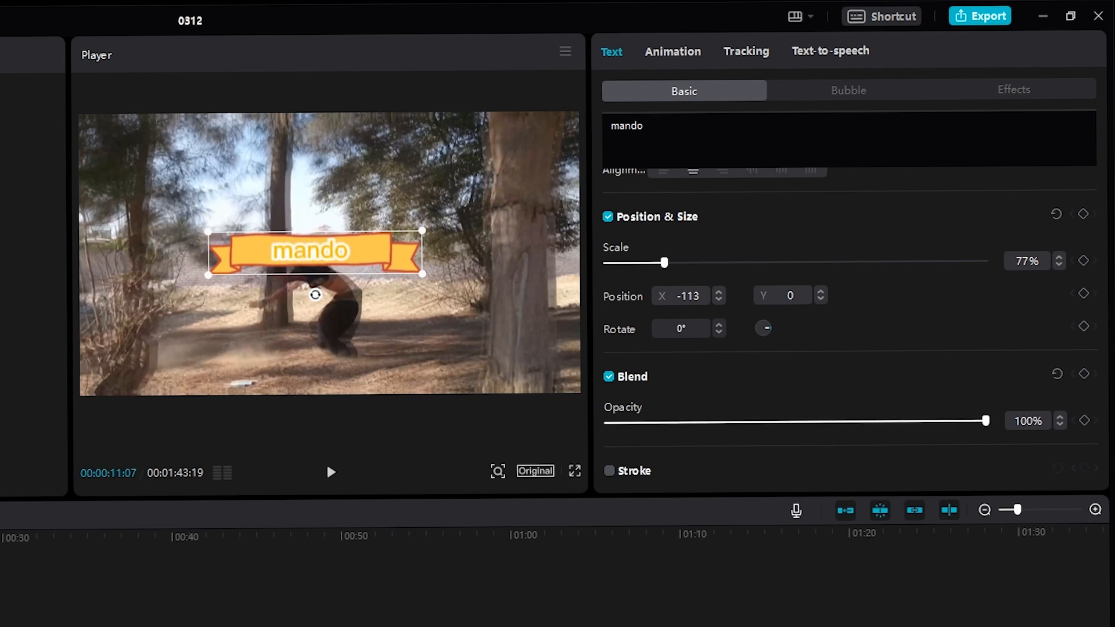
Step: Turn on the shadow for the banner text
scroll(812, 329, "down", 3)
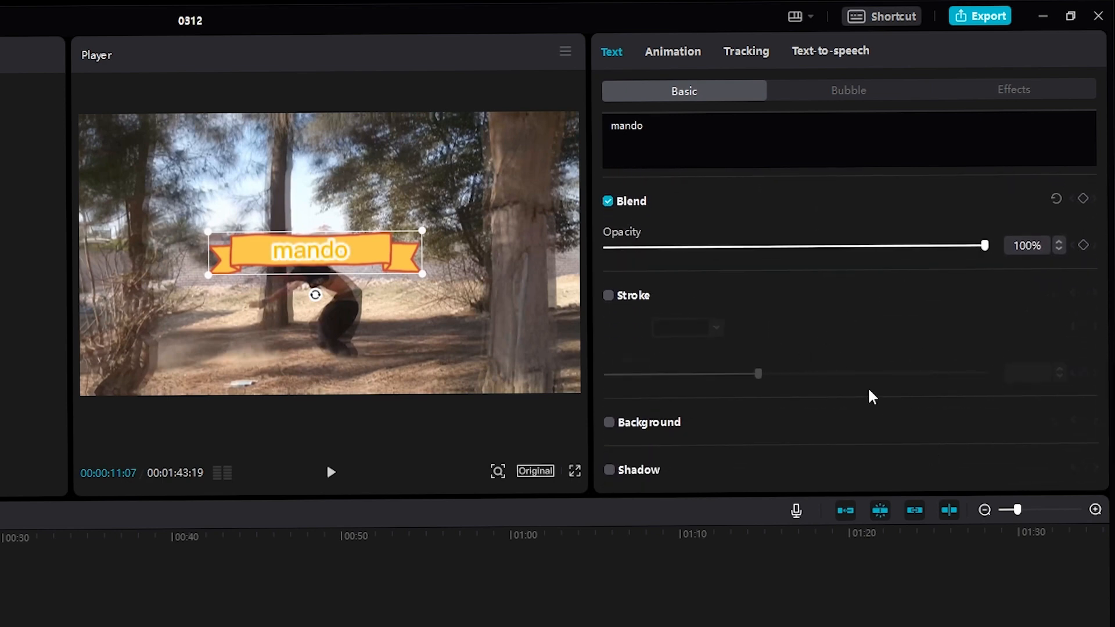
left_click(608, 469)
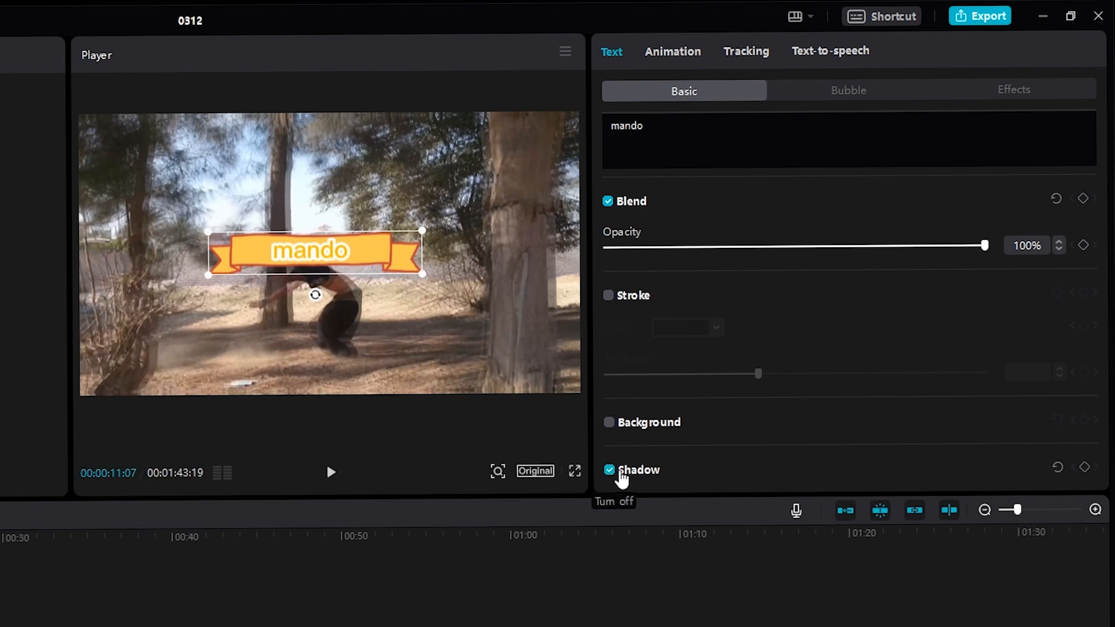
scroll(747, 447, "down", 2)
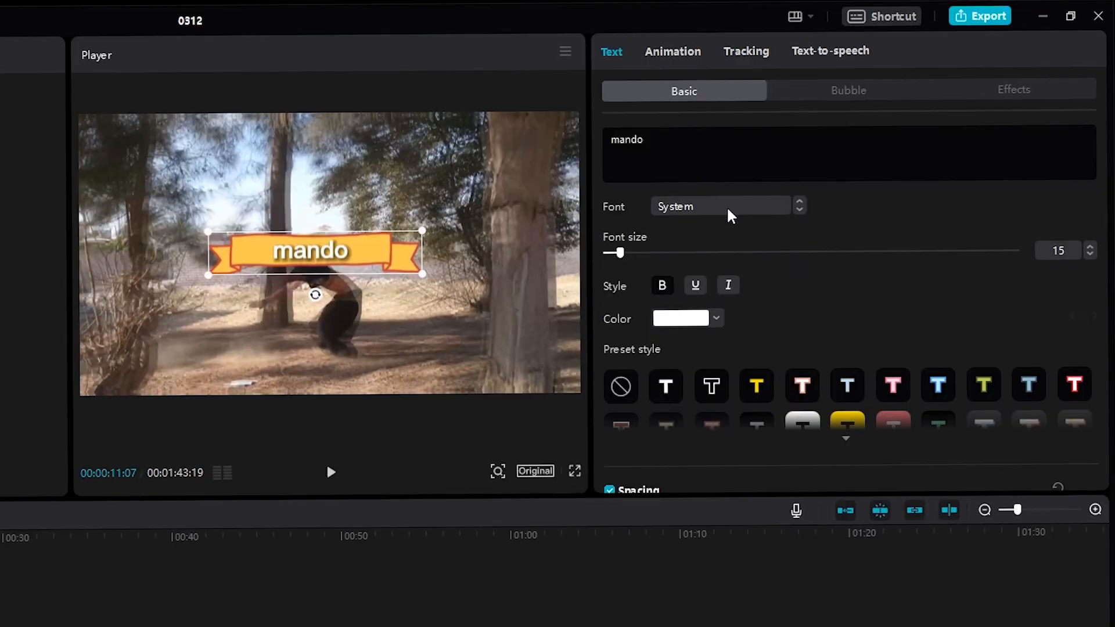
Step: Look through the available fonts, previewing Barlow and Montserrat on the text, and keep the System font
left_click(767, 206)
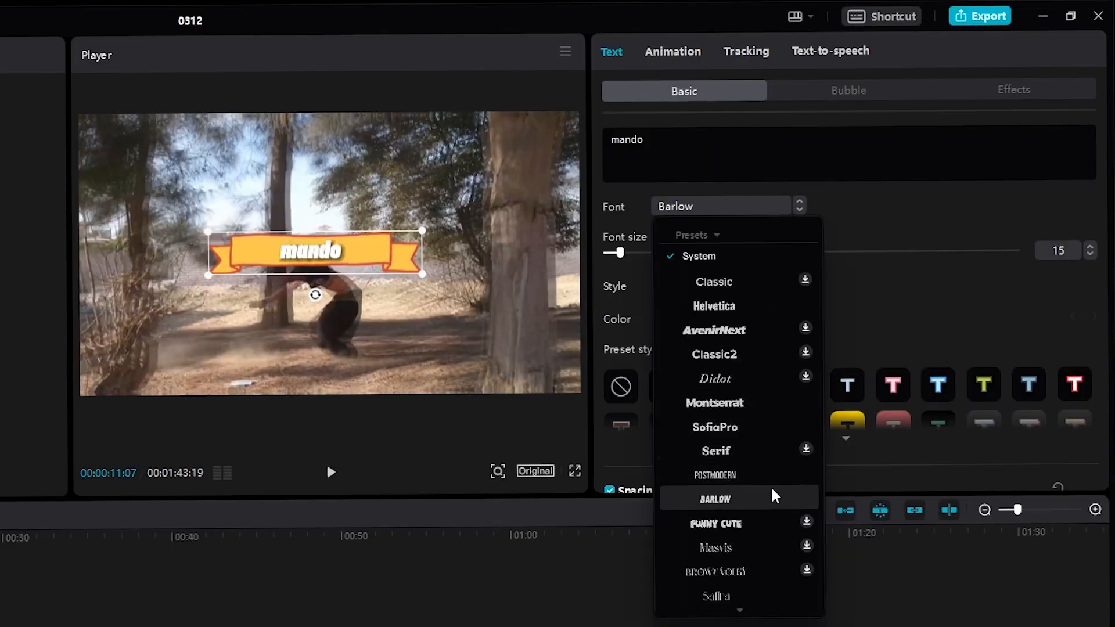
scroll(726, 517, "down", 3)
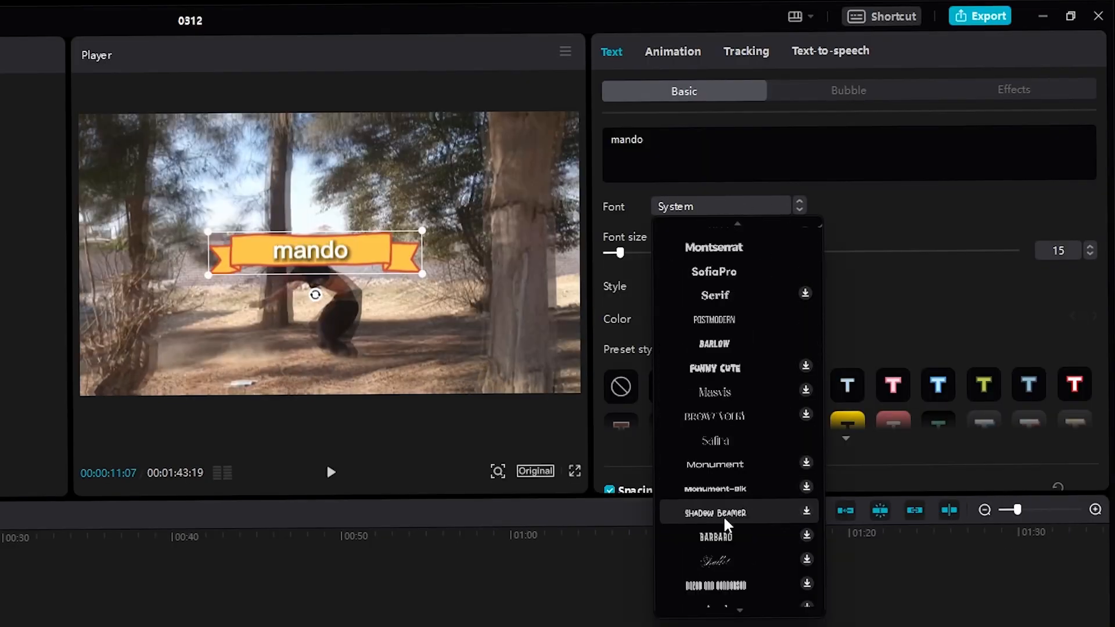
scroll(746, 523, "down", 3)
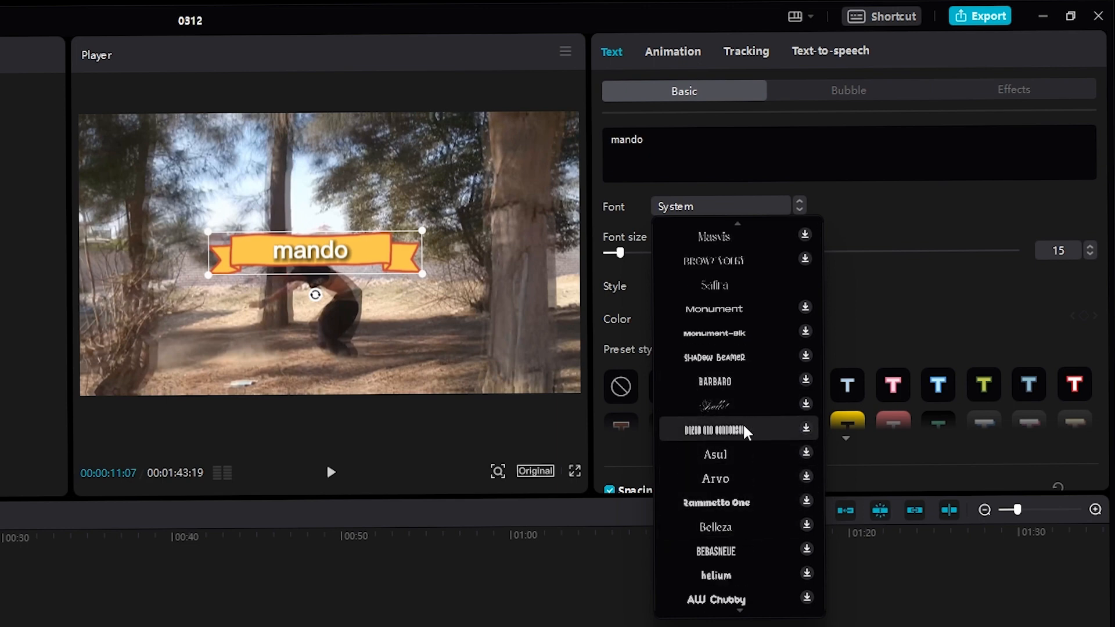
scroll(745, 395, "up", 4)
scroll(746, 353, "up", 2)
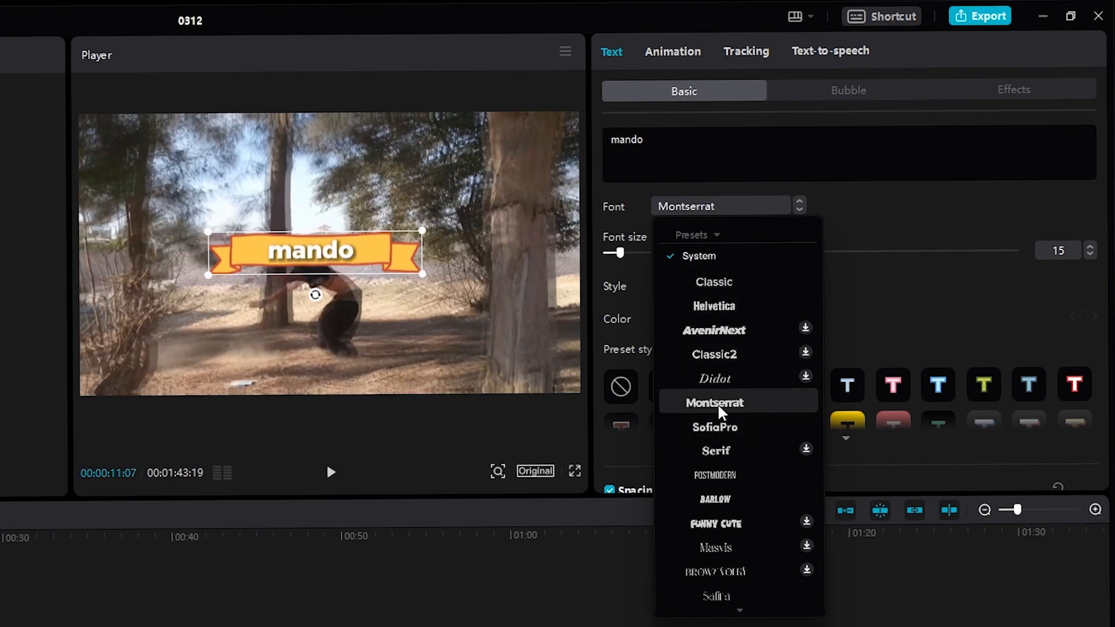
left_click(764, 210)
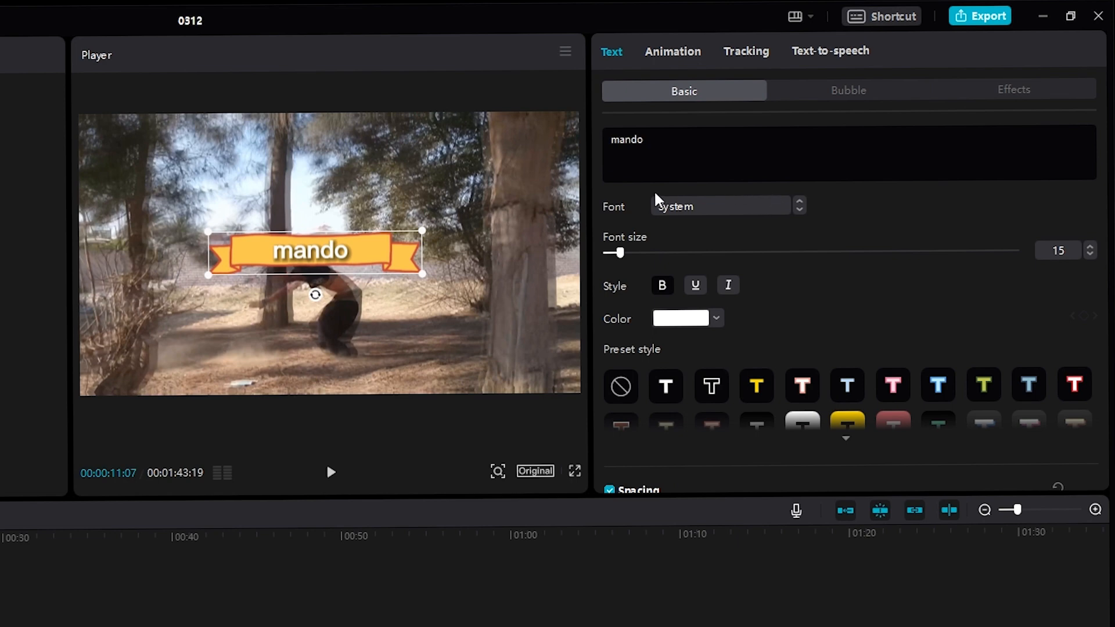
left_click(683, 209)
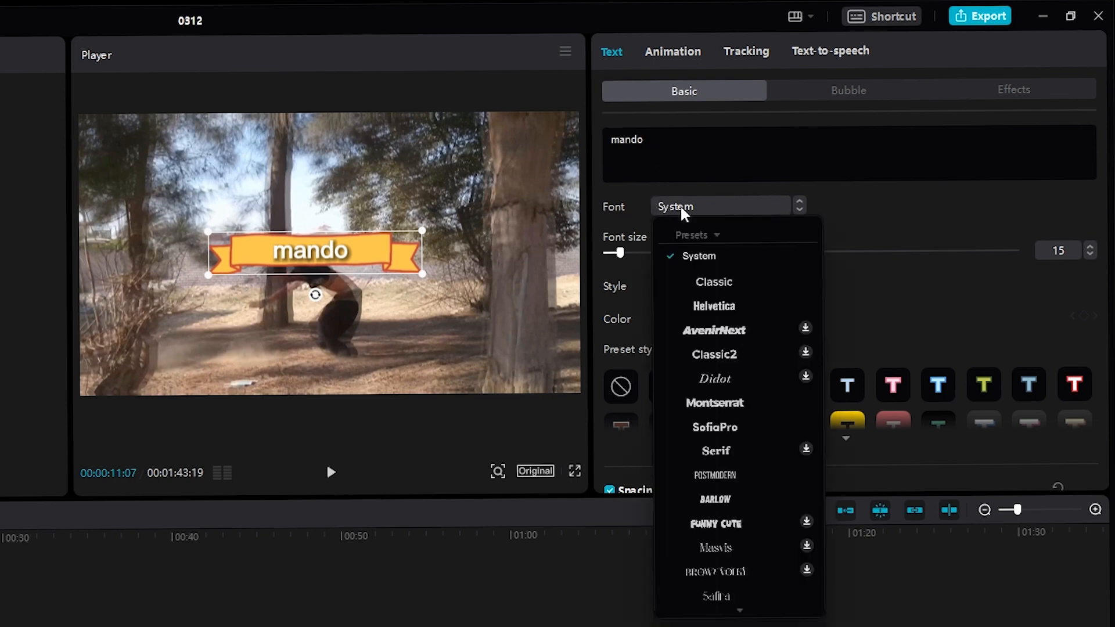
left_click(683, 209)
Step: Set the banner text's font size to 39 and leave its white colour as it is
left_click_drag(619, 250, 652, 270)
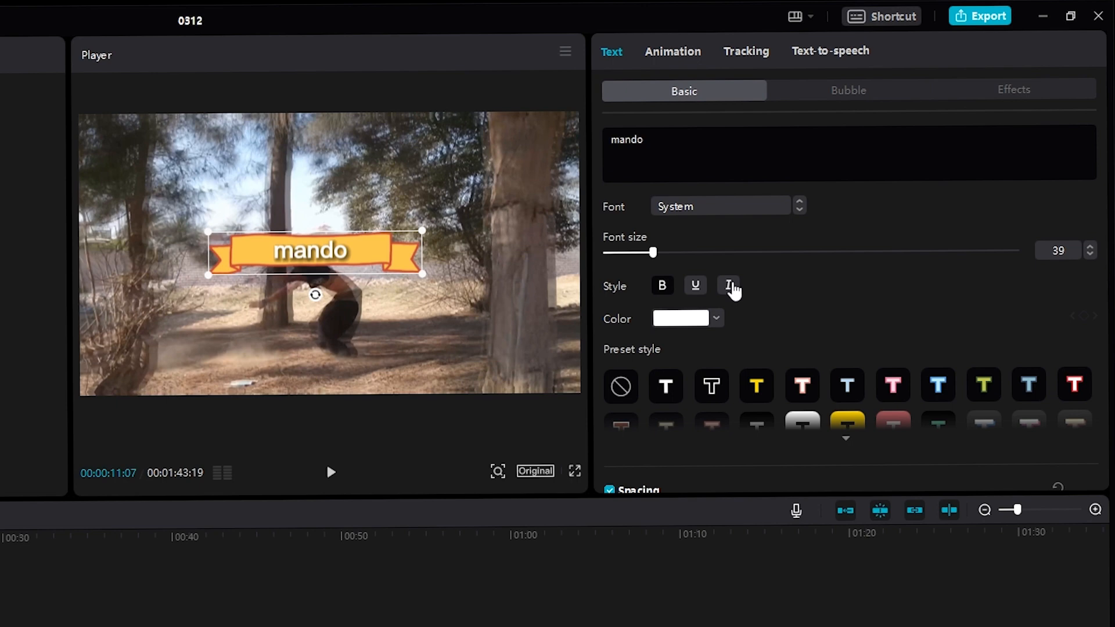
left_click(665, 323)
left_click(665, 323)
Step: Reduce the banner text's scale slightly, keeping the opacity at full
scroll(655, 373, "down", 4)
scroll(667, 356, "up", 4)
scroll(666, 354, "down", 5)
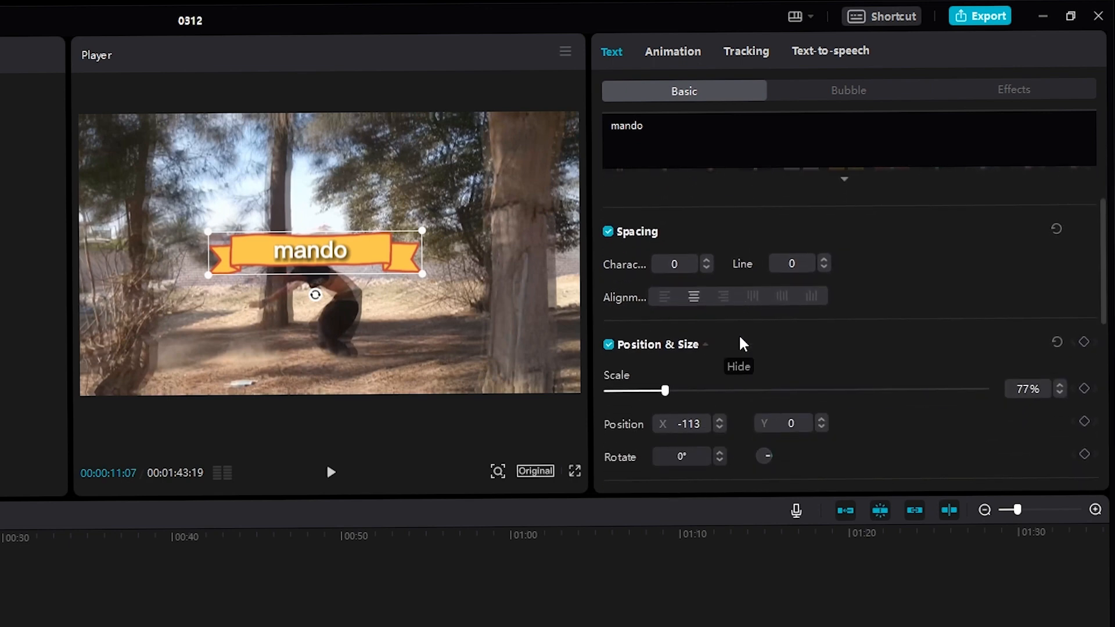
scroll(725, 337, "down", 3)
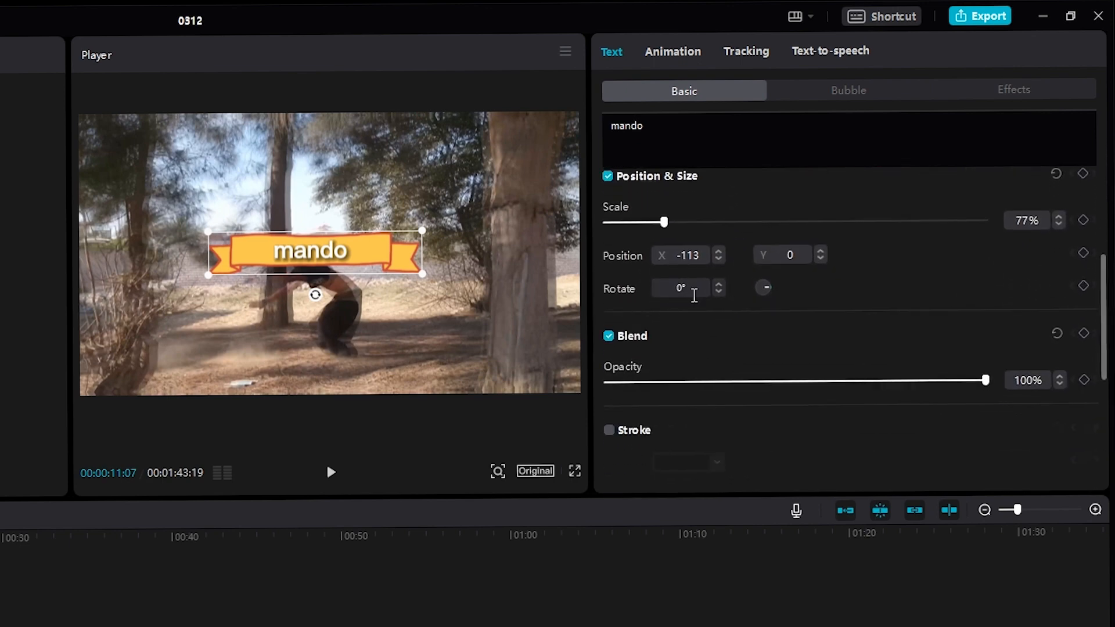
left_click_drag(705, 230, 662, 224)
left_click_drag(988, 380, 1077, 411)
Step: Turn the banner text's shadow off and back on
scroll(687, 291, "down", 8)
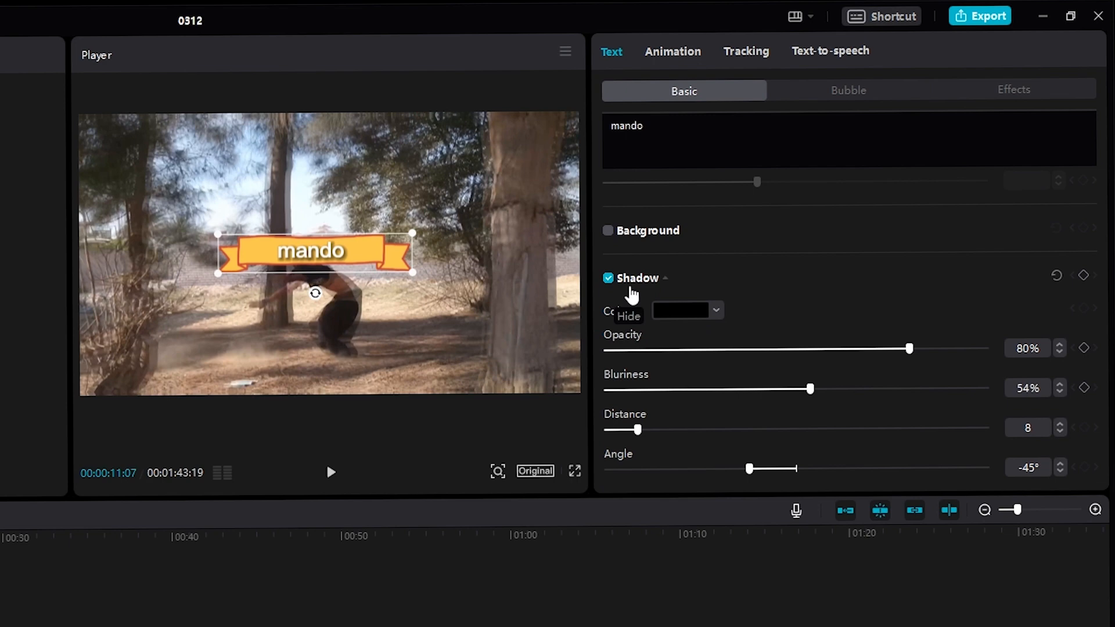
left_click(609, 278)
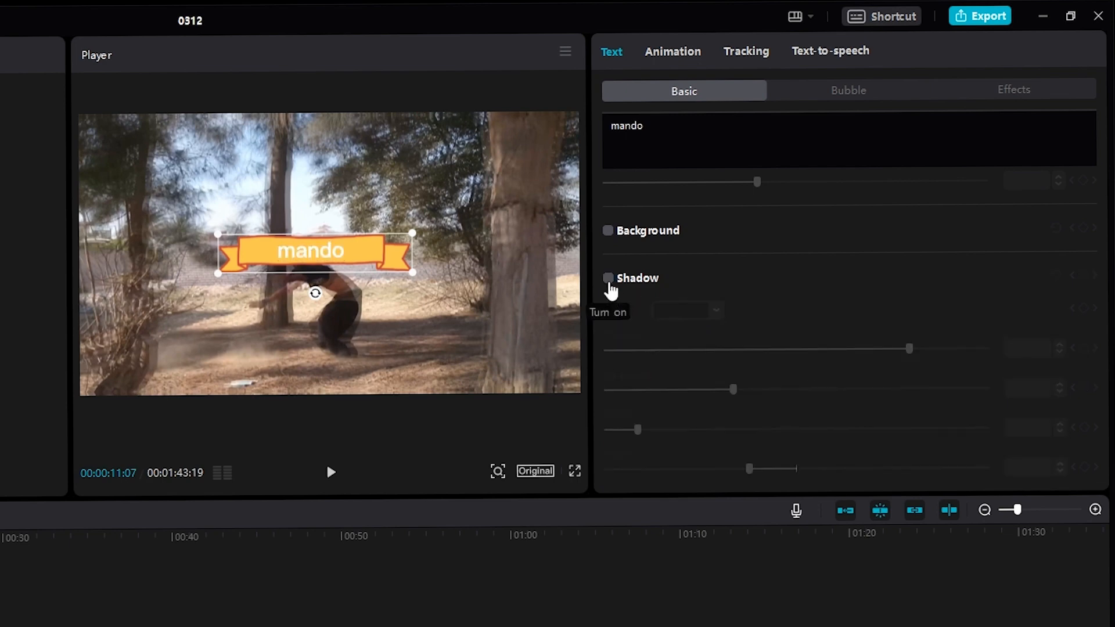
left_click(608, 278)
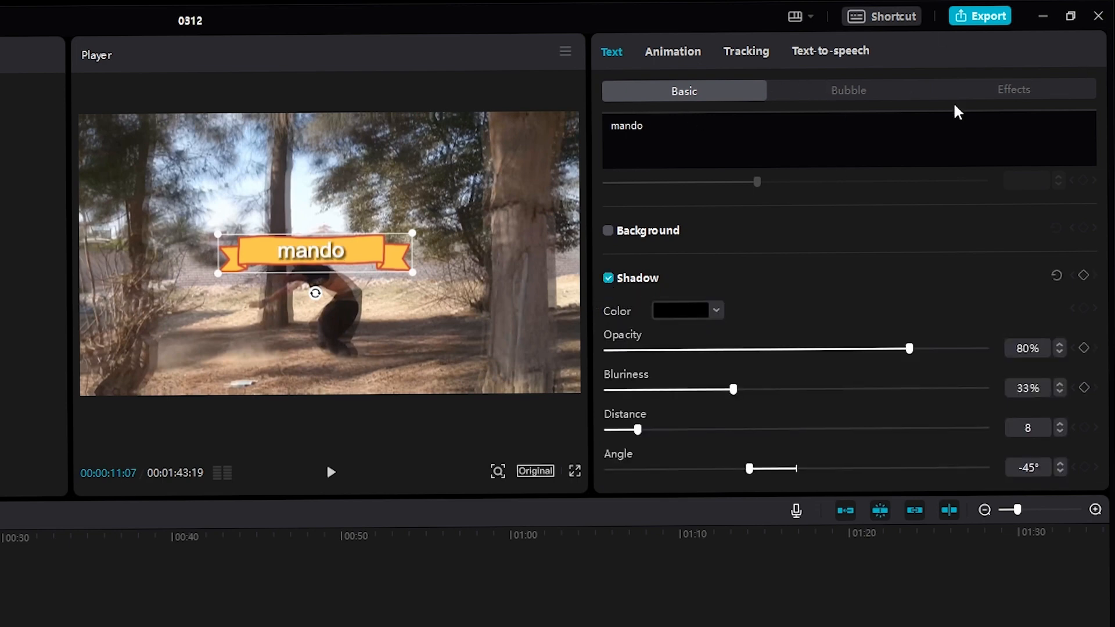
Step: Look through the bubble shapes and the text effects available for the selected text
left_click(856, 90)
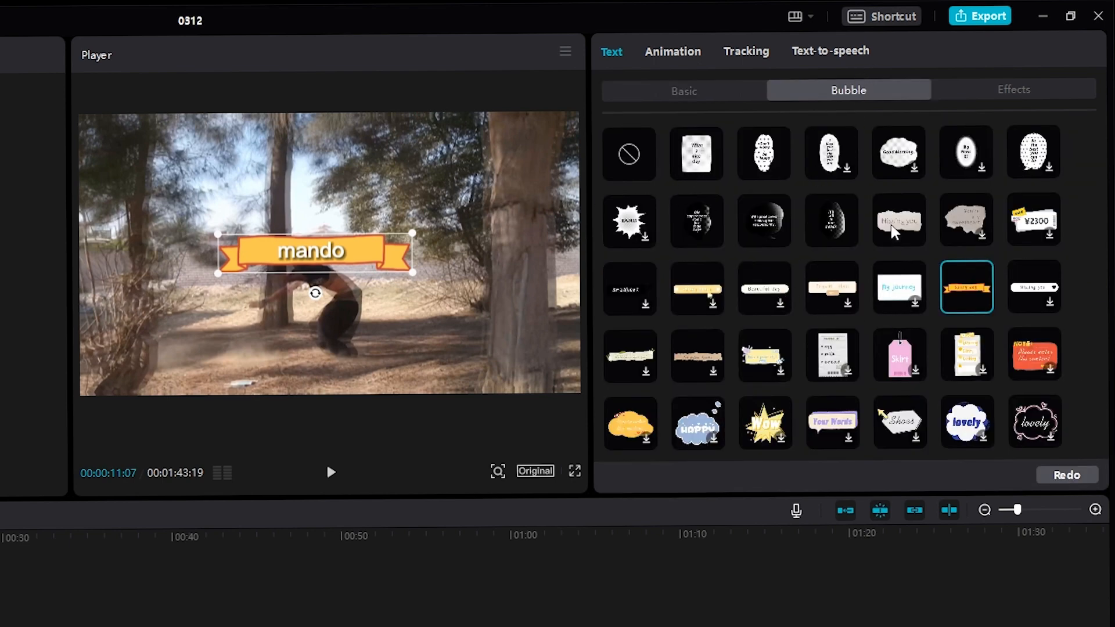
left_click(1027, 93)
scroll(861, 258, "down", 3)
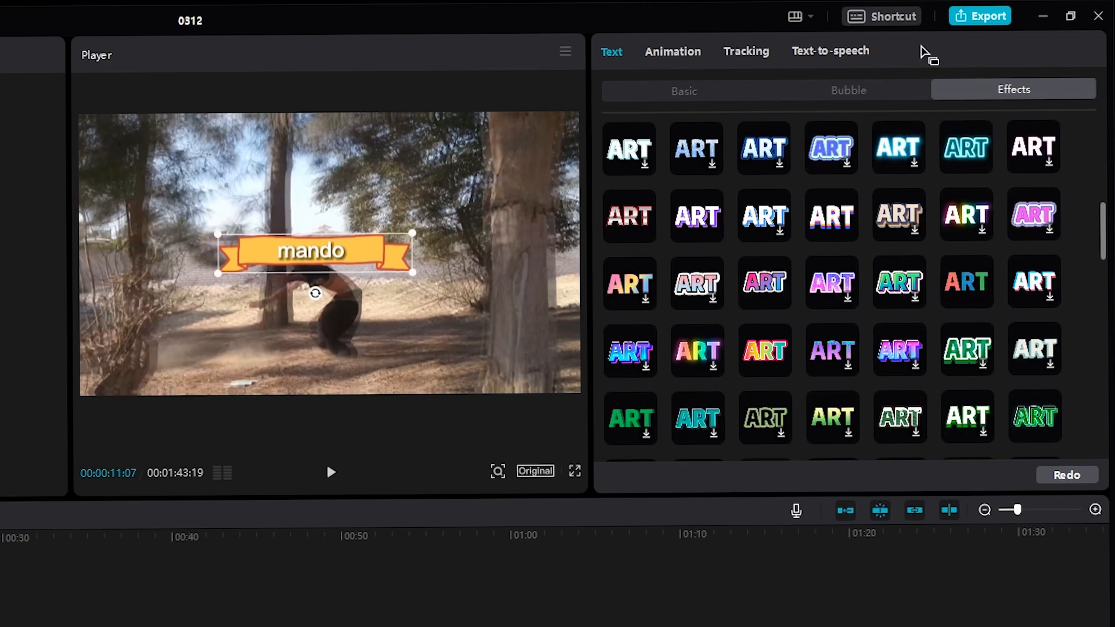
Step: Delete the orange banner text clip from the timeline
left_click(888, 91)
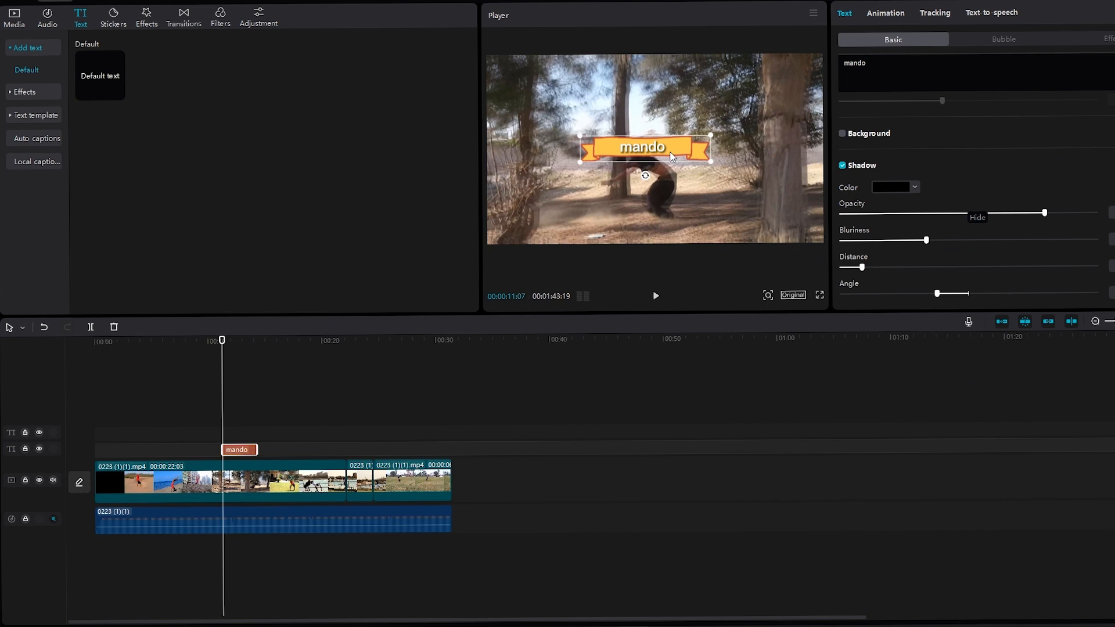
key("Delete")
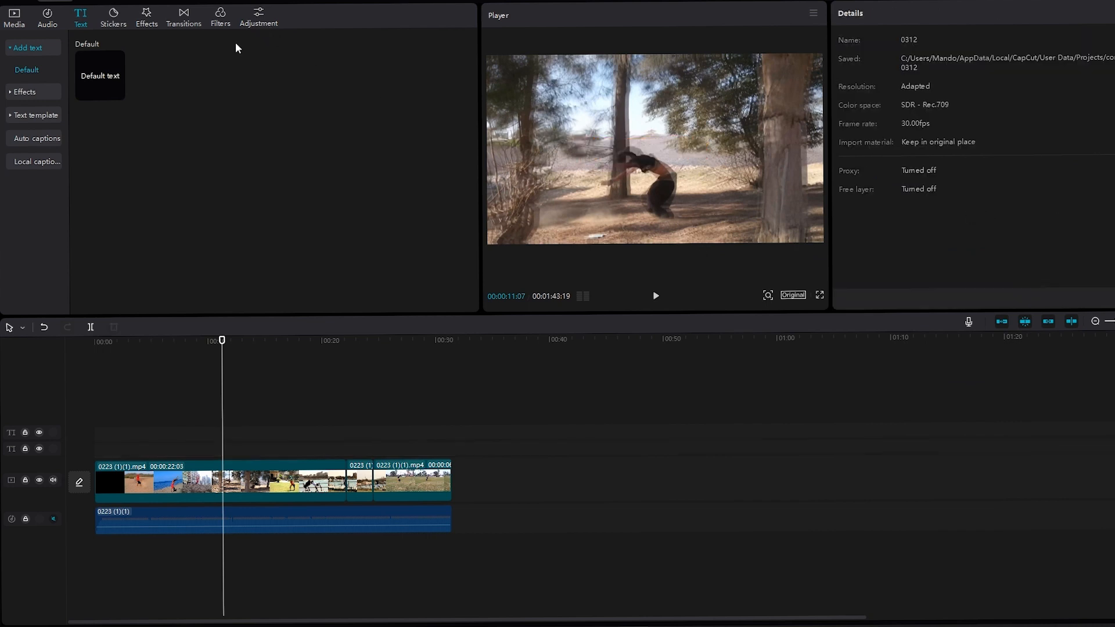
Step: Look through the trending text effects and templates, and place the TEXT HEADING template on the text track at about 12 seconds
left_click(31, 96)
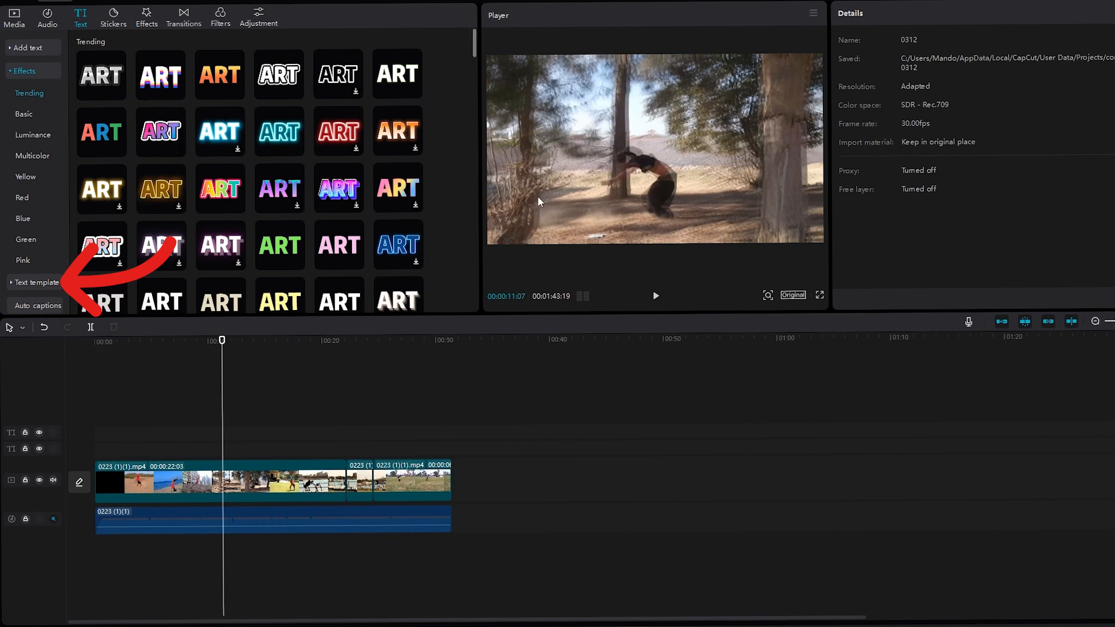
scroll(119, 149, "down", 2)
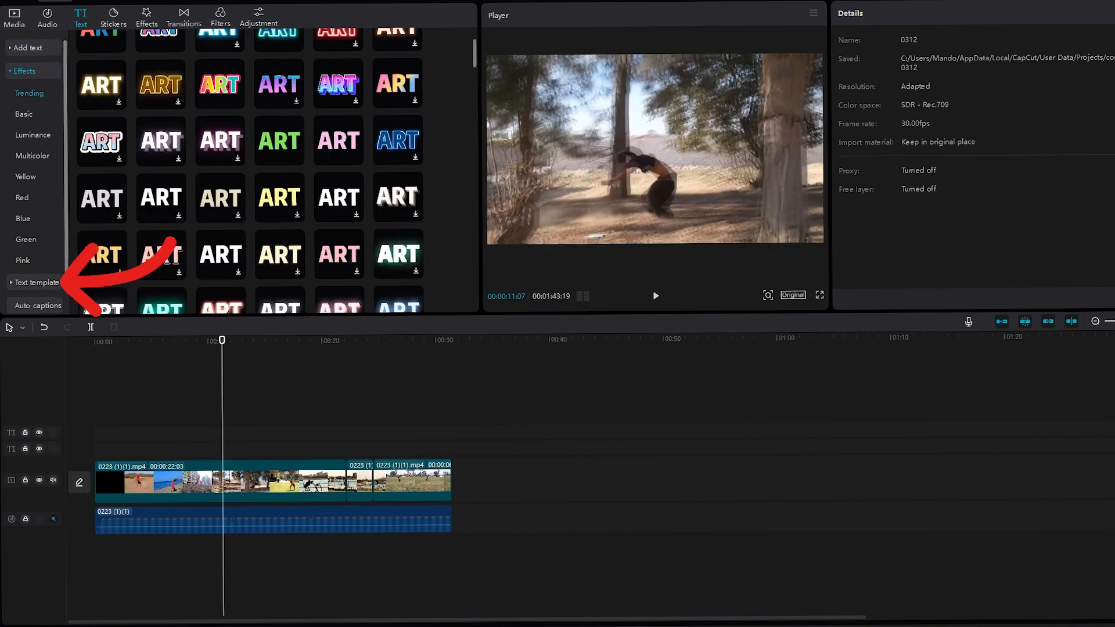
left_click(35, 282)
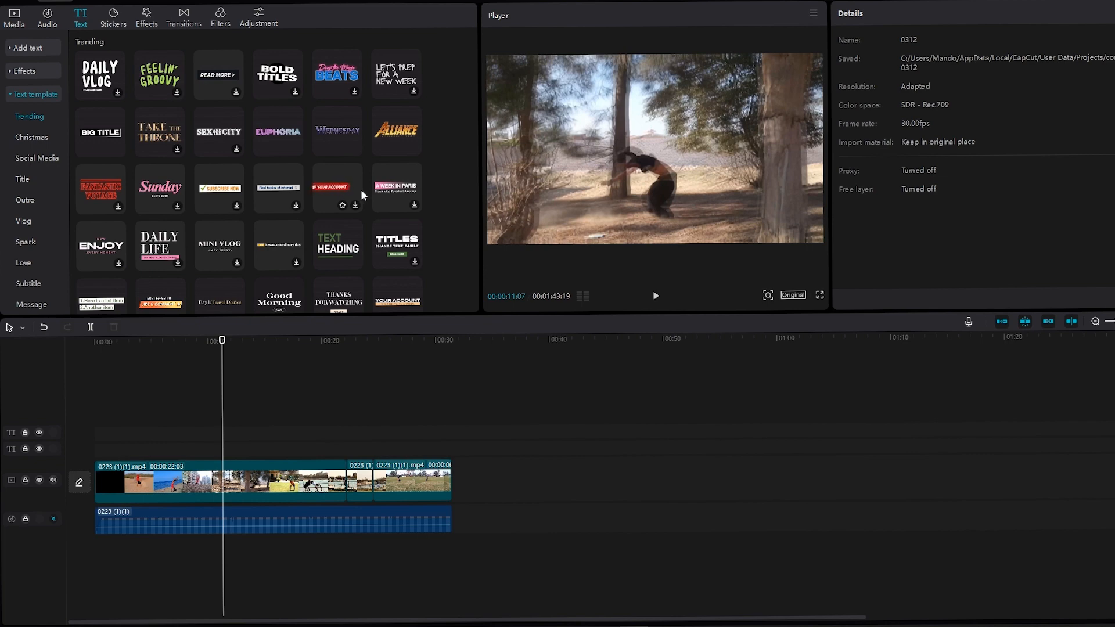
scroll(351, 198, "down", 2)
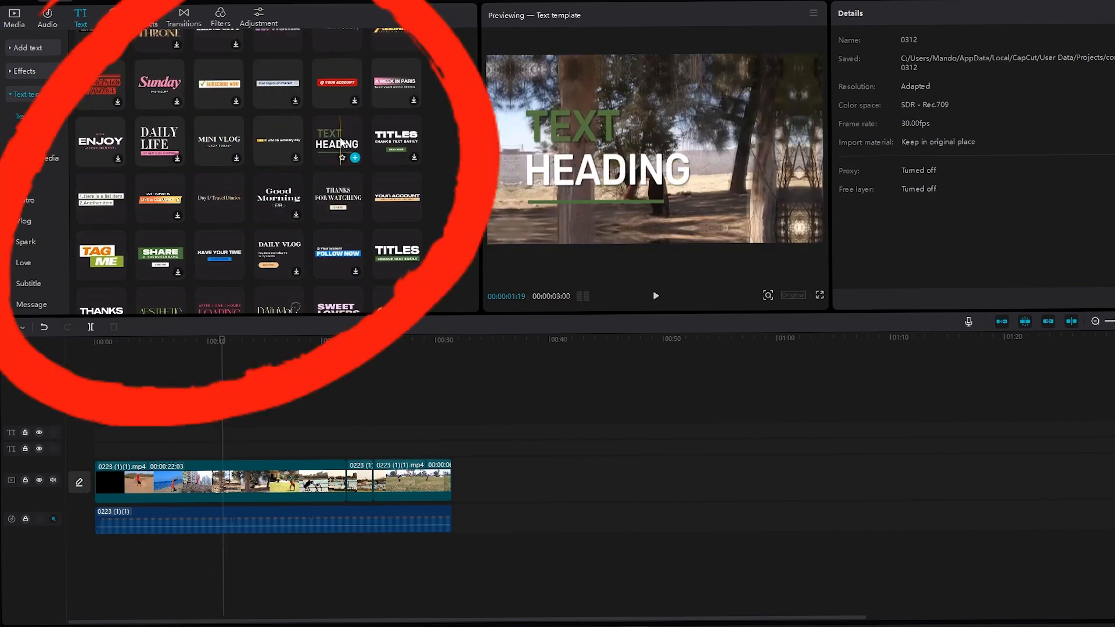
left_click_drag(342, 144, 231, 451)
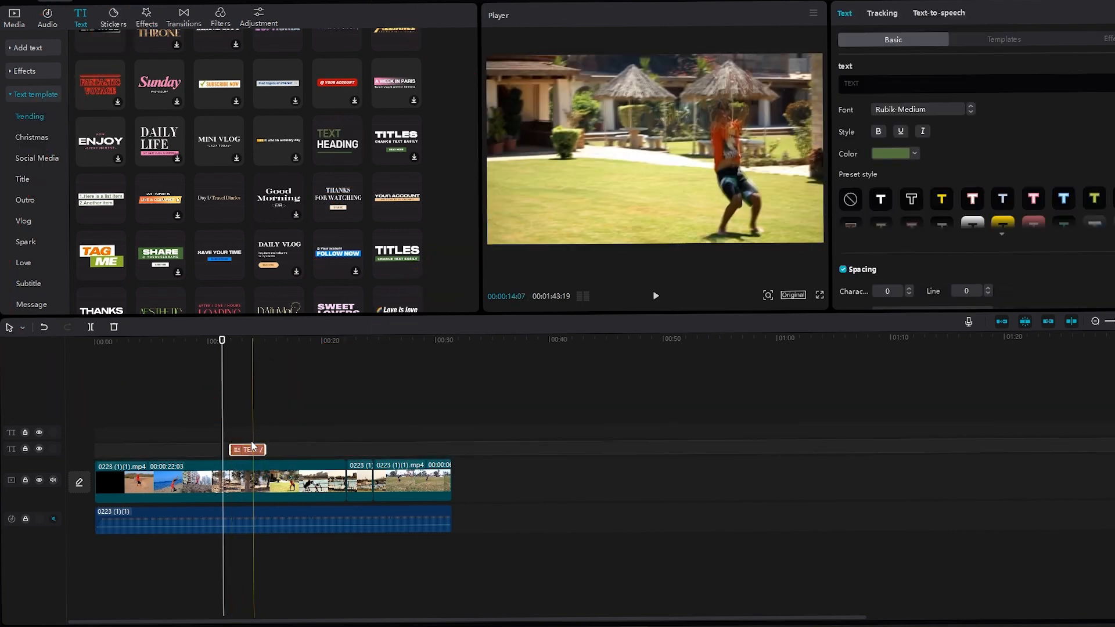
Step: Play the video from the start of the TEXT HEADING clip to preview its animation
left_click(230, 340)
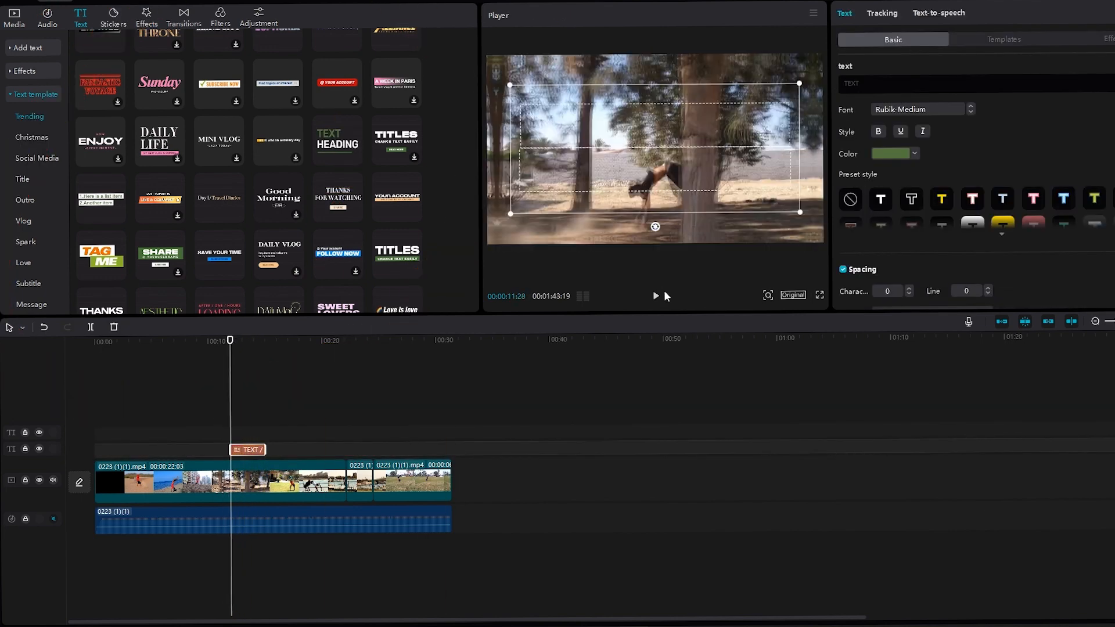
left_click(658, 296)
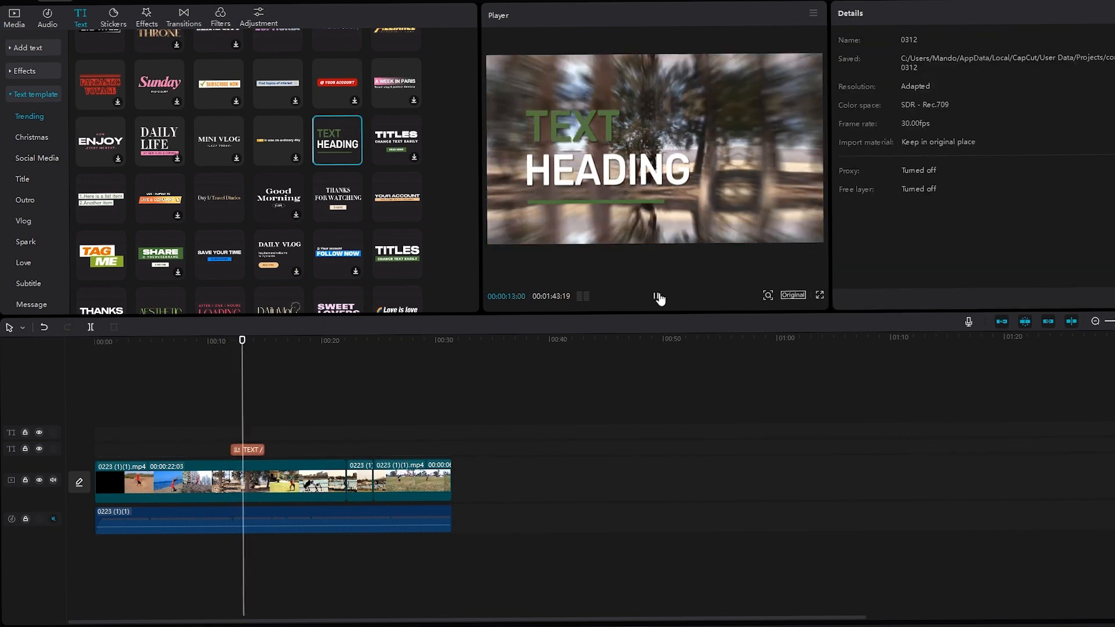
left_click(659, 298)
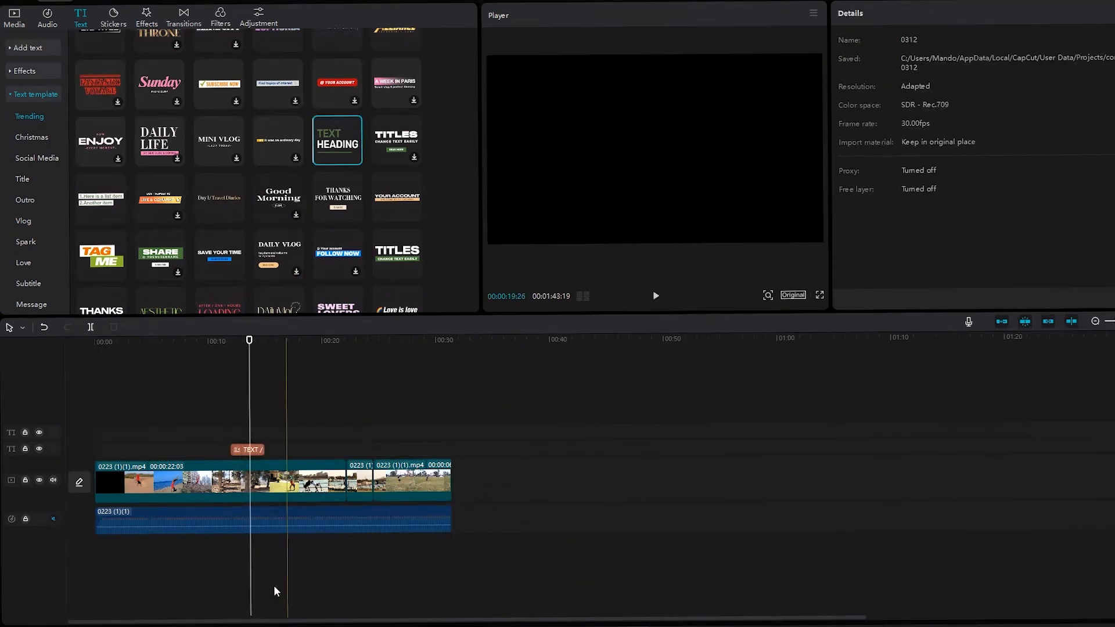
Step: Move the SUBSCRIBE and TO WATCH MORE text clips from about 01:40 back to the end of the video clips
left_click_drag(242, 618, 546, 620)
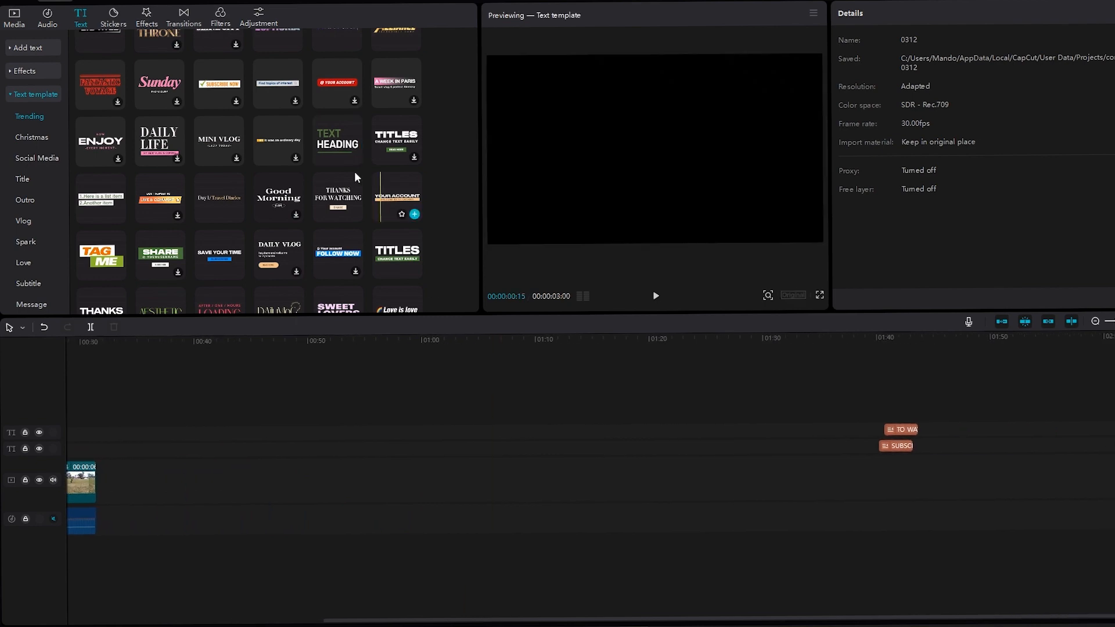
scroll(332, 196, "down", 6)
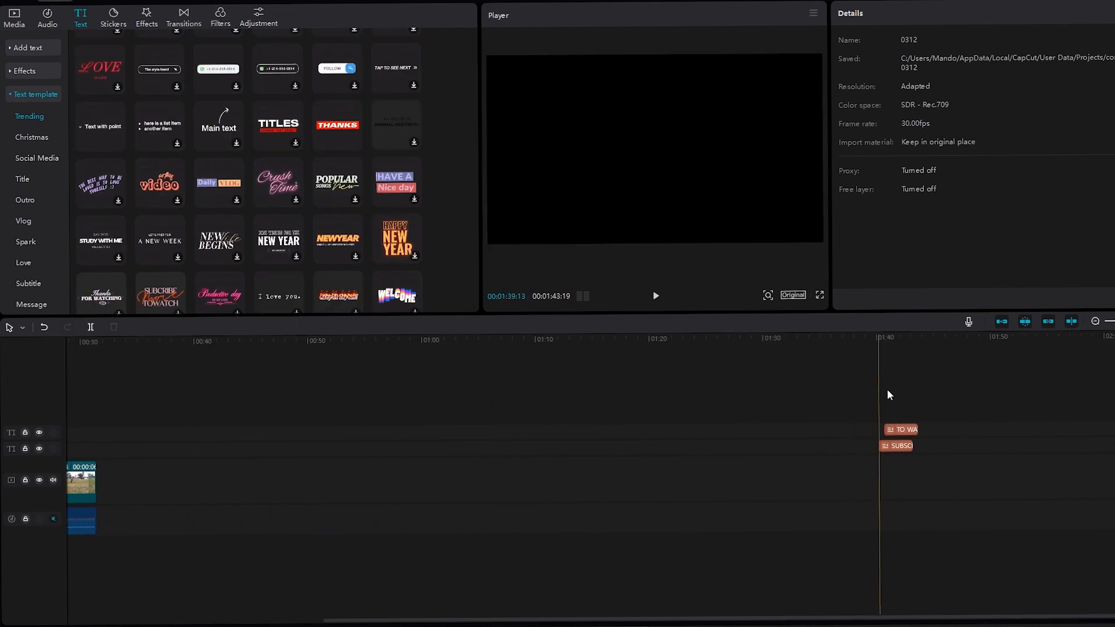
left_click_drag(940, 392, 710, 447)
left_click_drag(447, 420, 439, 449)
left_click(461, 398)
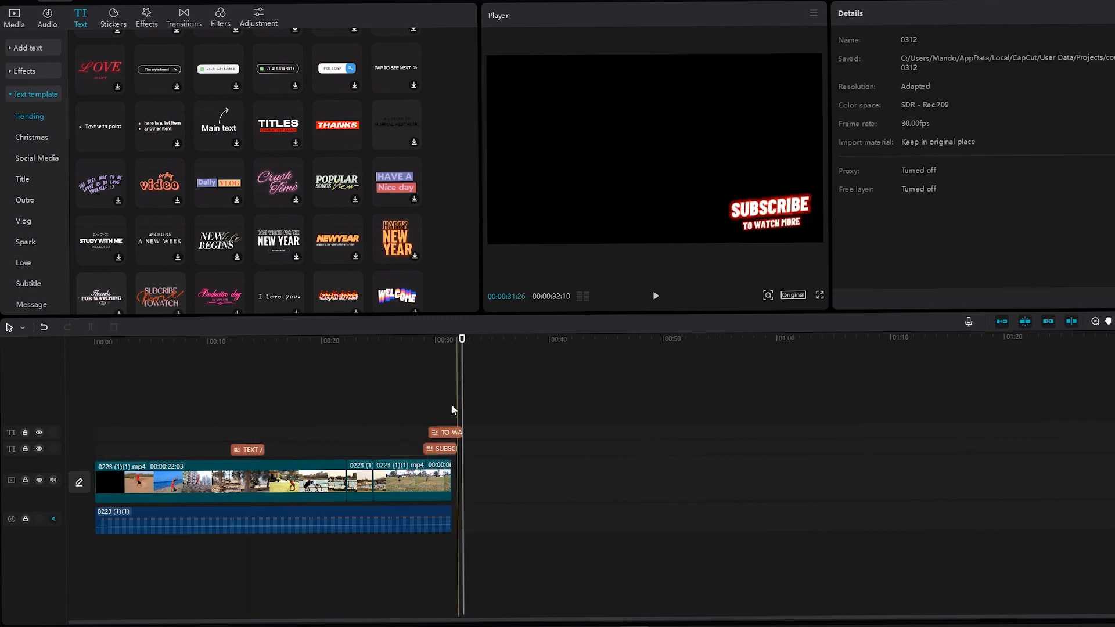
Step: Move the TO WATCH MORE clip to about 19 seconds and the SUBSCRIBE clip to the start of the timeline
left_click(444, 433)
left_click_drag(446, 437, 331, 433)
left_click(313, 339)
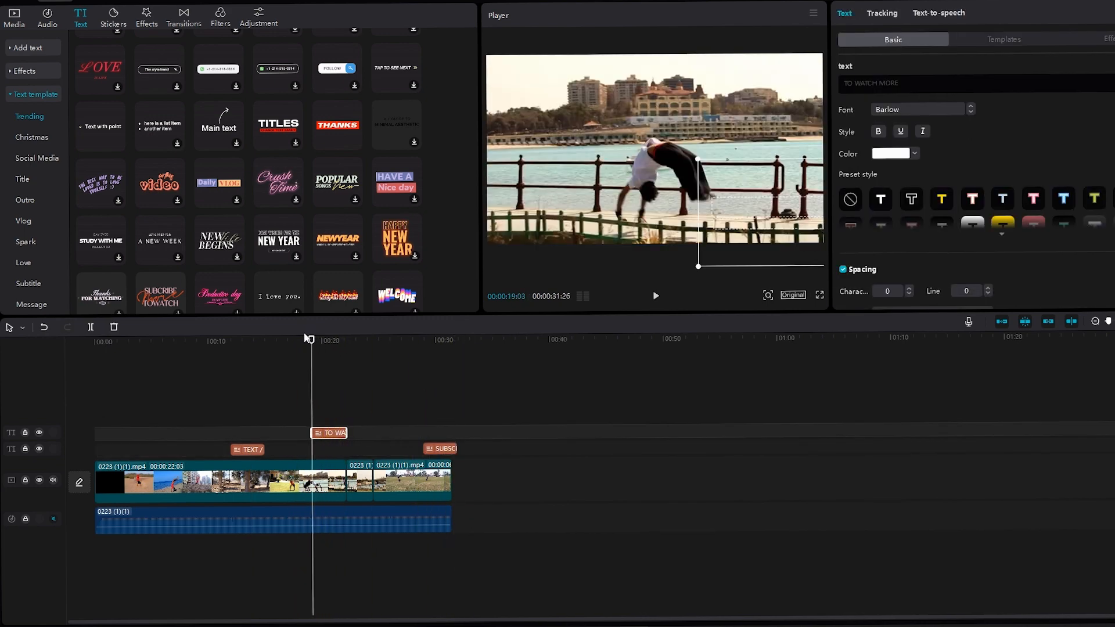
left_click(443, 449)
left_click_drag(443, 448, 113, 450)
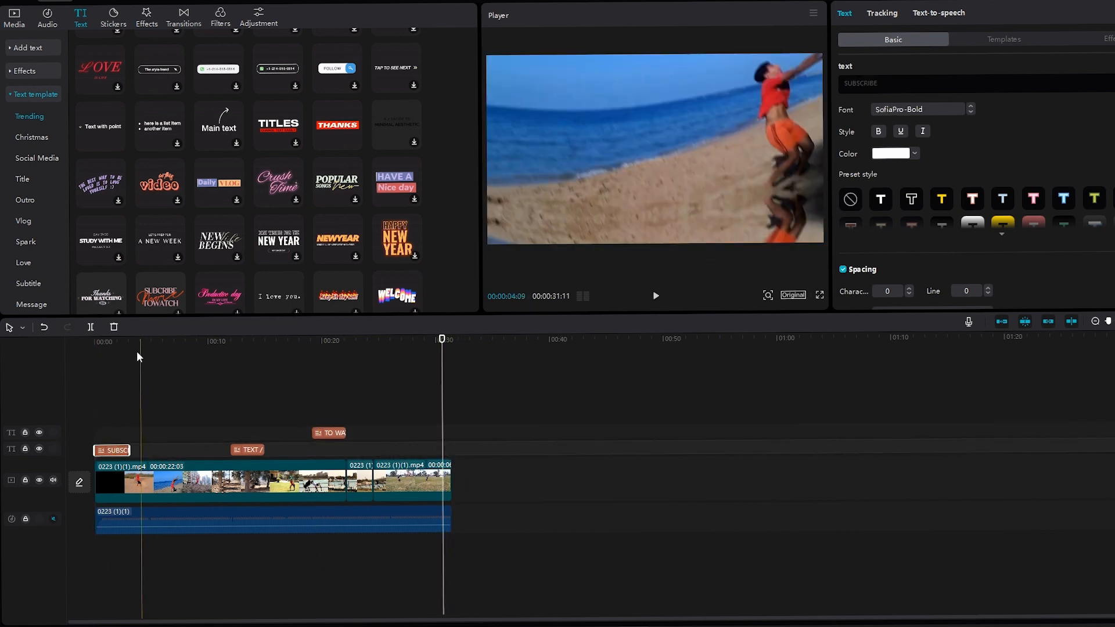
Step: Play the video from the start of the timeline to preview the SUBSCRIBE text clip
left_click(64, 346)
left_click(103, 341)
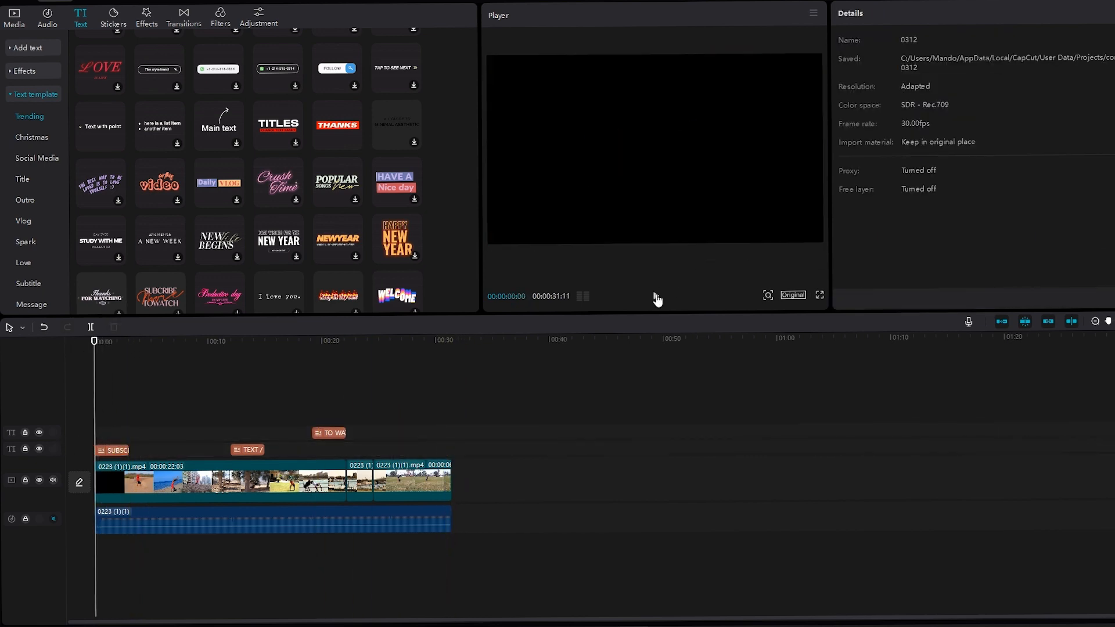
left_click(654, 296)
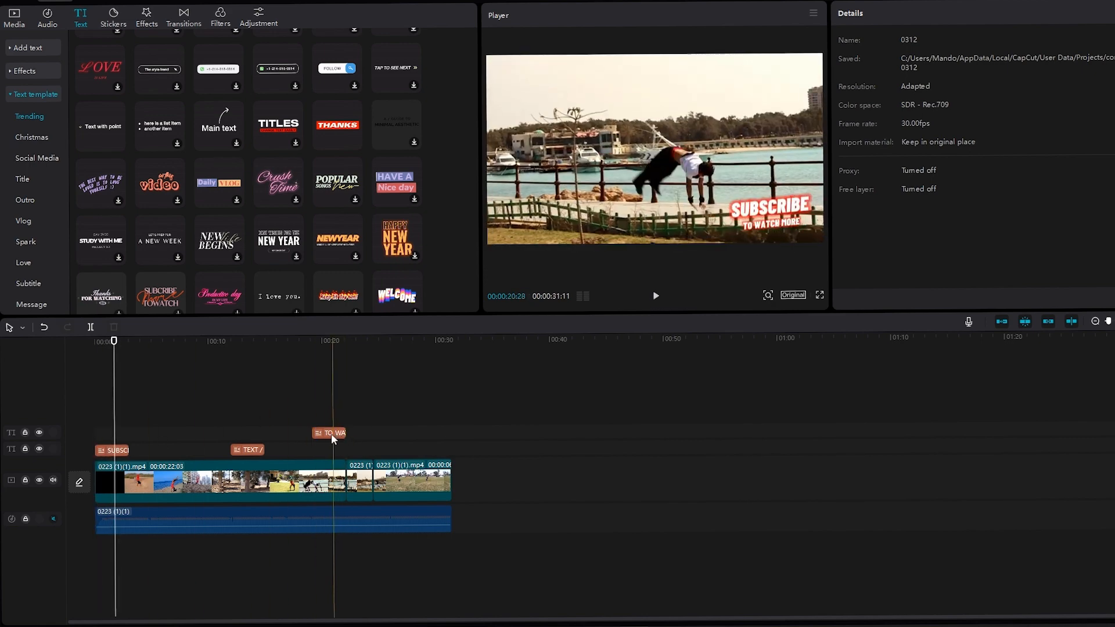
Step: Move the SUBSCRIBE clip to about 24 seconds and the TO WATCH MORE clip to the timeline start, with its text centred in the frame
left_click_drag(333, 433, 398, 434)
left_click_drag(785, 210, 660, 150)
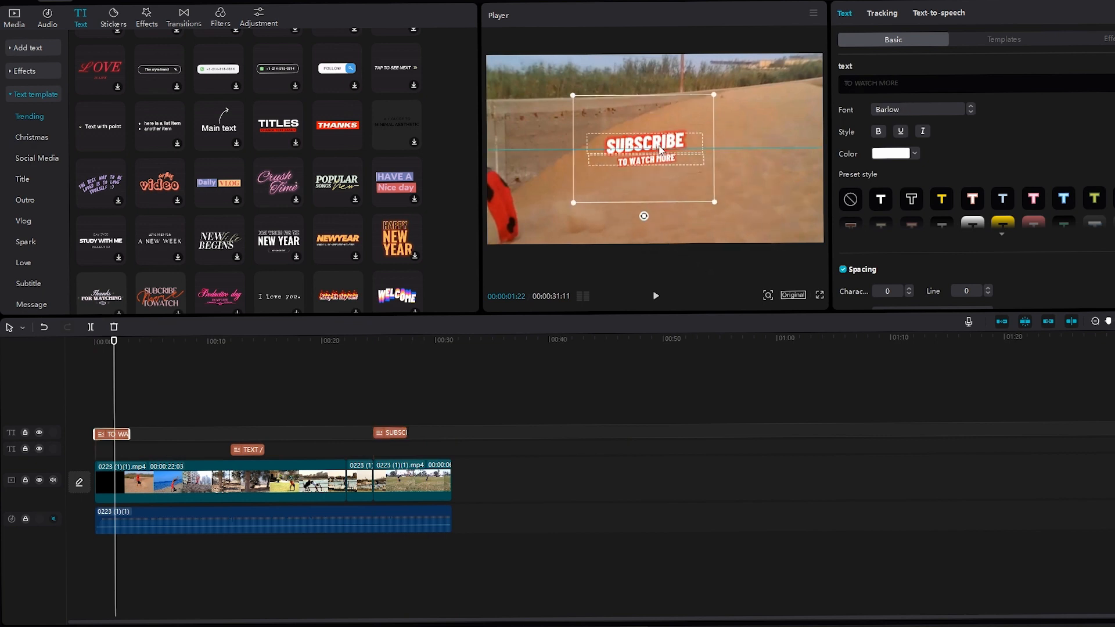
left_click_drag(115, 341, 72, 347)
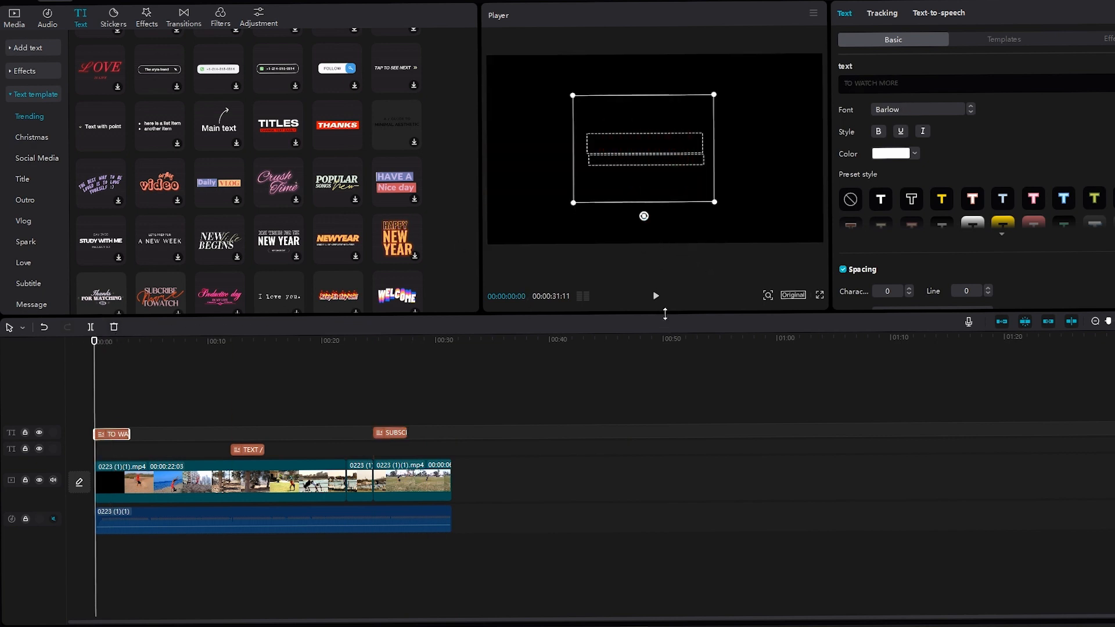
left_click(656, 296)
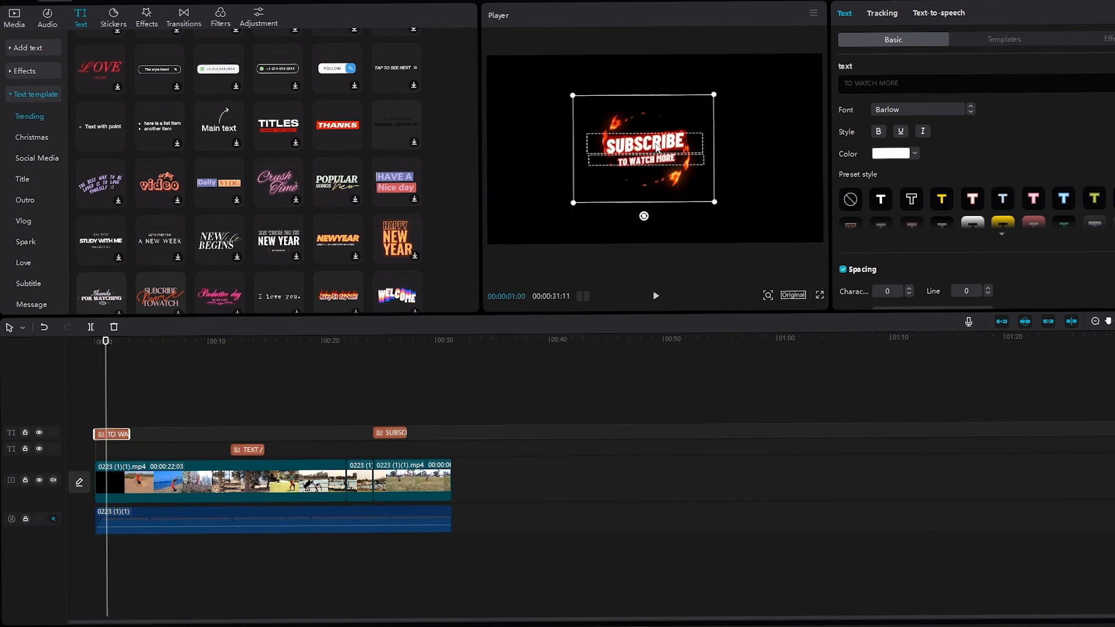
Step: Enlarge the SUBSCRIBE TO WATCH MORE text in the preview frame and tilt it counterclockwise
left_click_drag(794, 238, 569, 172)
left_click(639, 169)
left_click(642, 151)
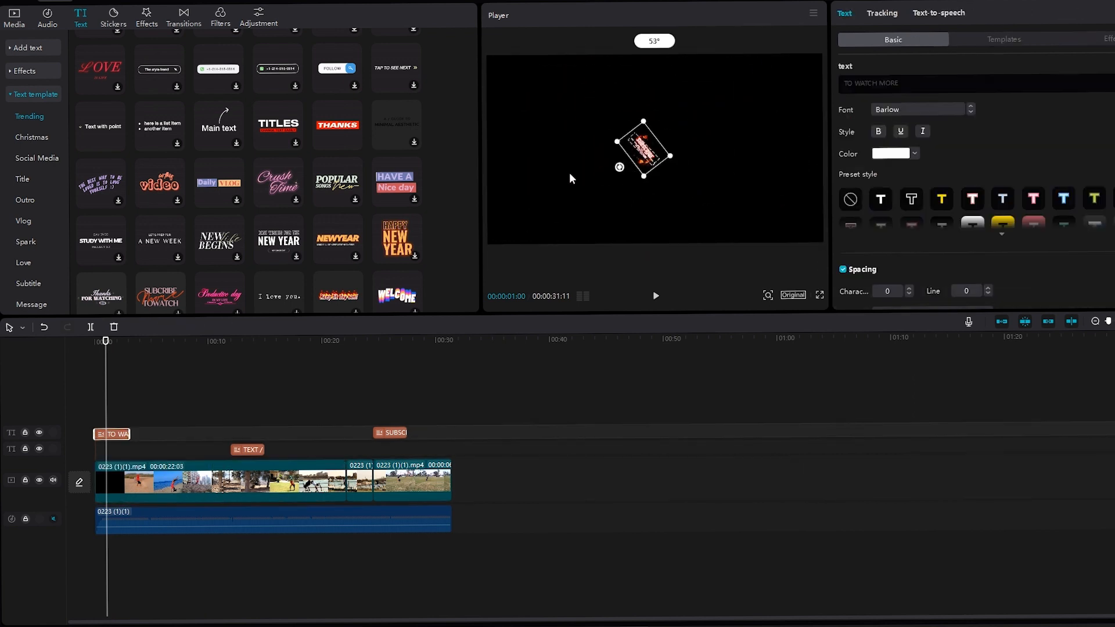
left_click_drag(647, 176, 686, 230)
left_click_drag(587, 204, 667, 228)
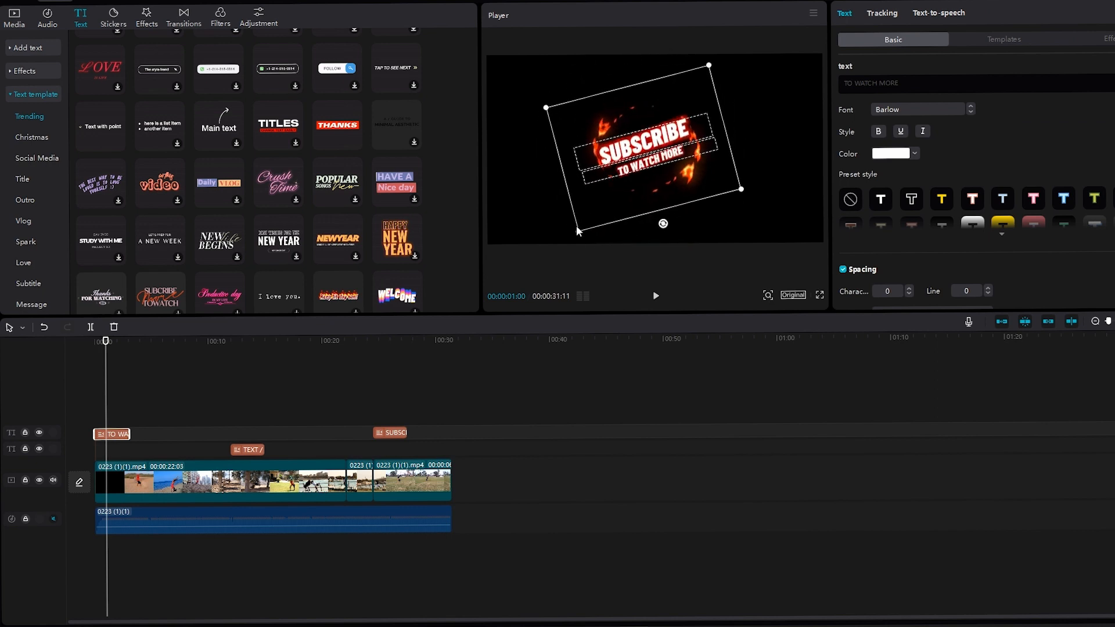
left_click_drag(578, 231, 571, 189)
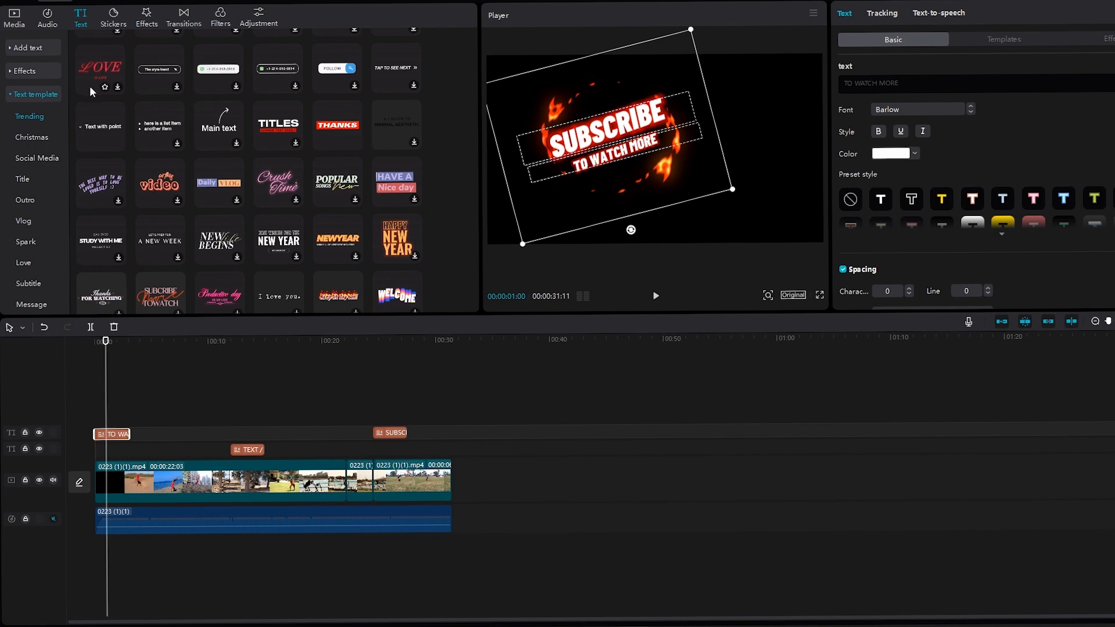
Step: Download the THANKS FOR WATCHING text template and place it on the text track at about 28 seconds, at the end of the video
scroll(243, 188, "down", 5)
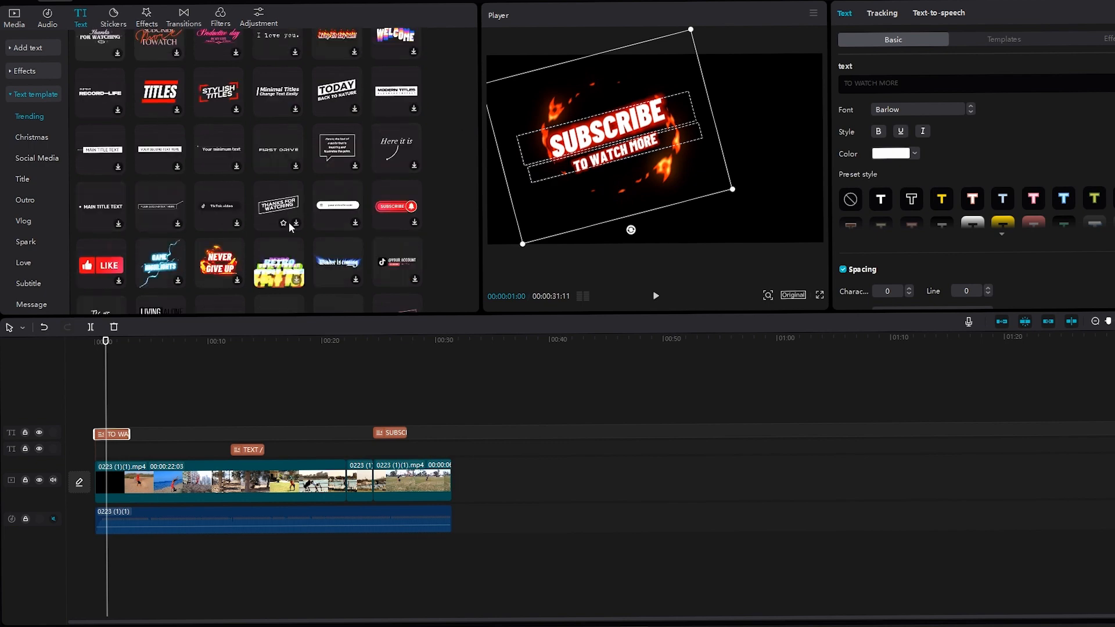
left_click(296, 224)
left_click(681, 174)
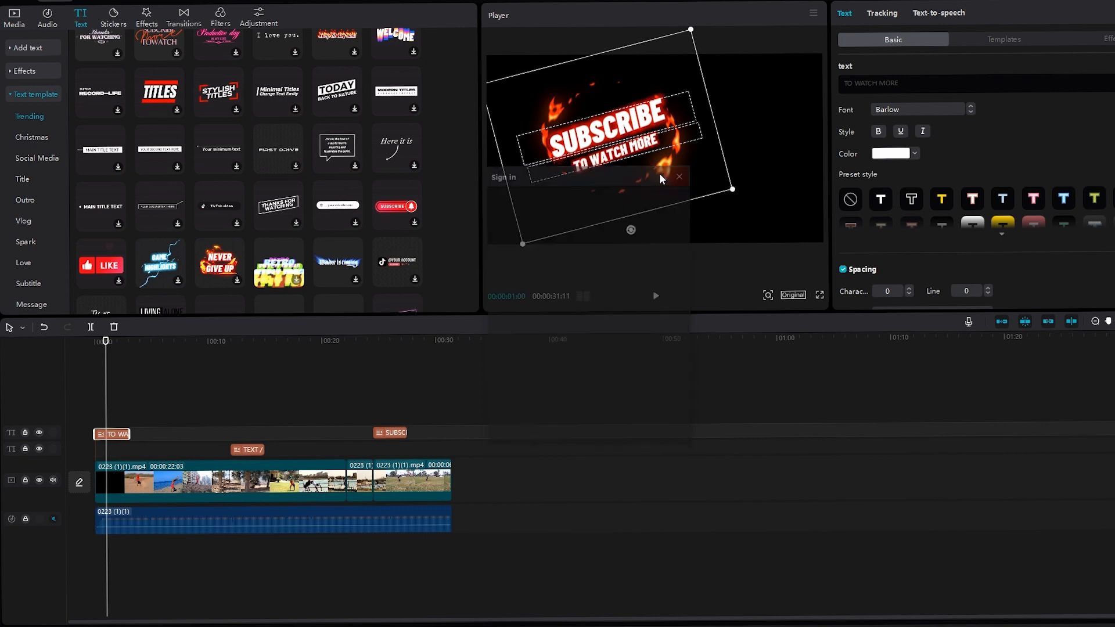
left_click(296, 223)
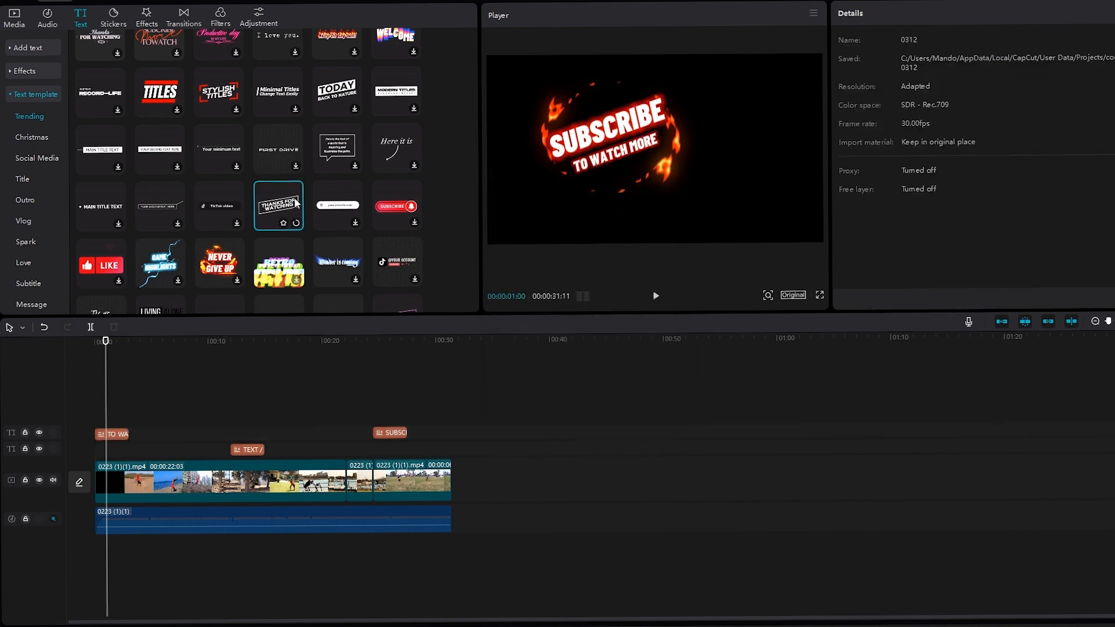
left_click_drag(283, 201, 418, 432)
Step: Play back the THANKS FOR WATCHING text at the end of the video and the SUBSCRIBE title at the start
left_click_drag(433, 335, 414, 342)
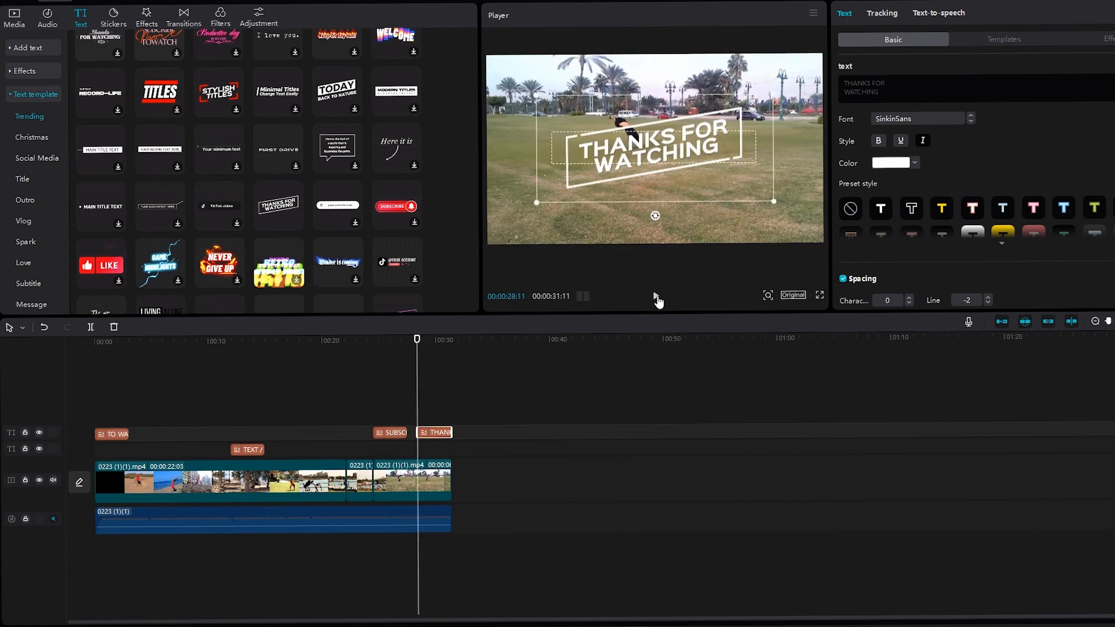
left_click(656, 297)
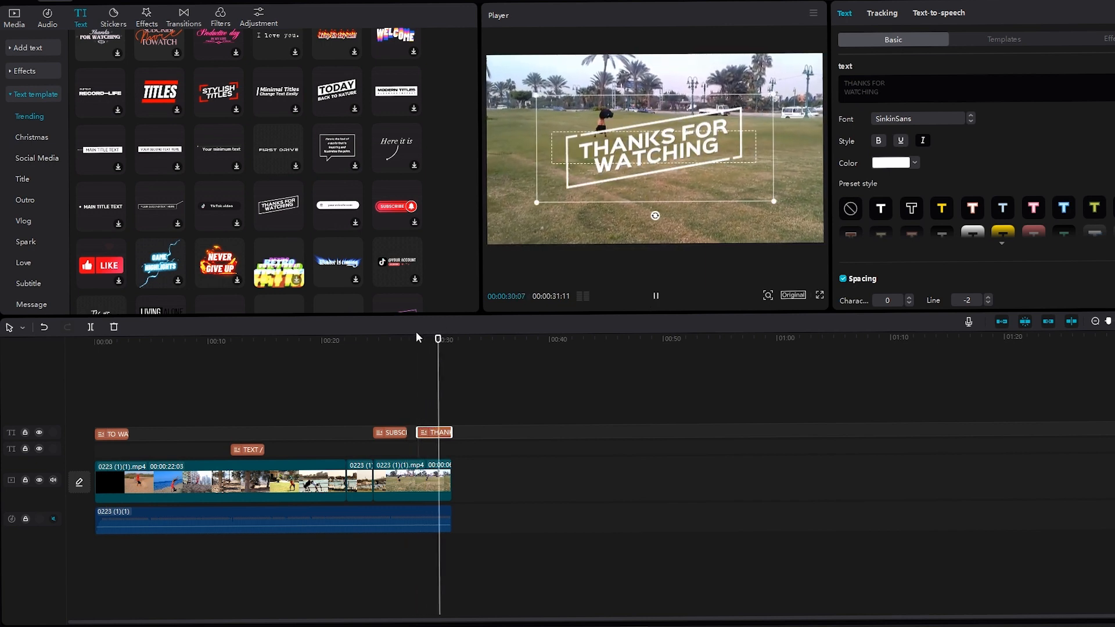
left_click_drag(416, 337, 410, 338)
left_click(656, 297)
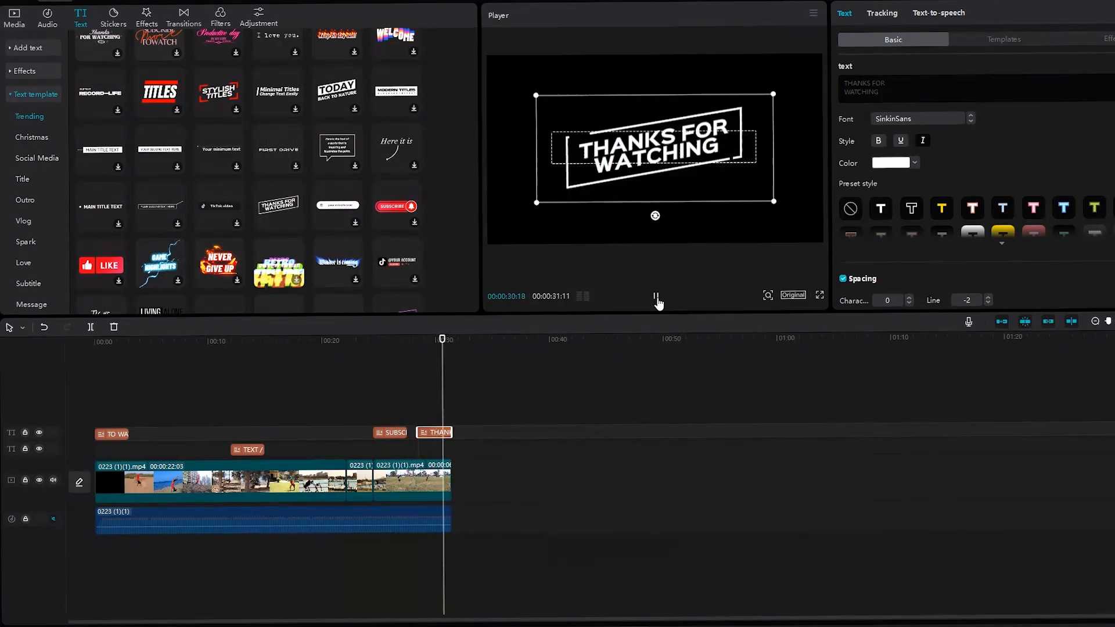
left_click(655, 297)
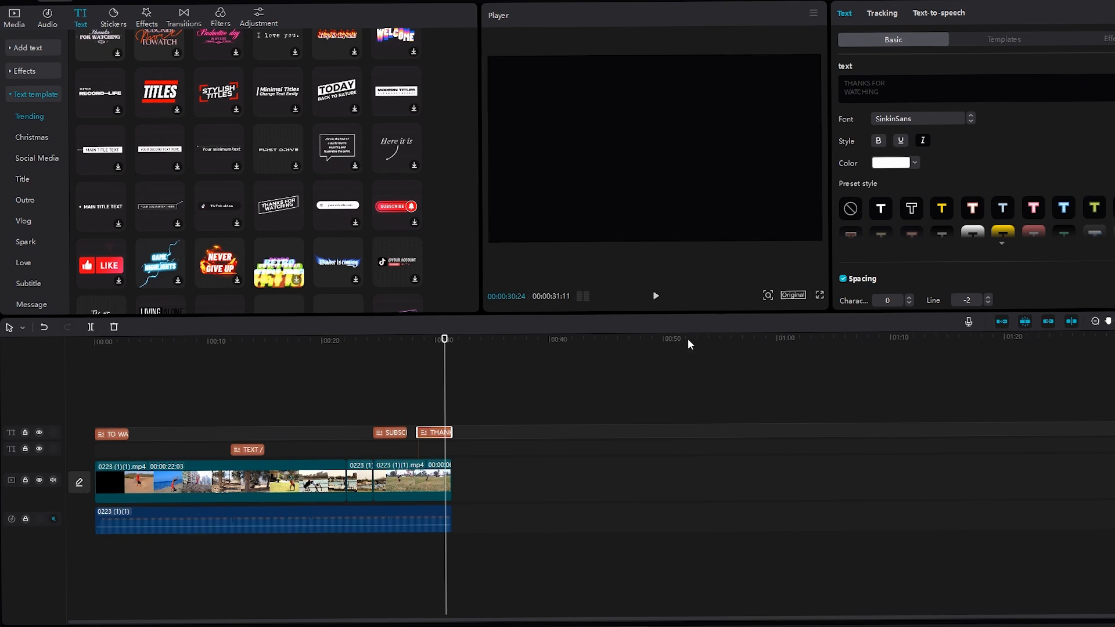
left_click(656, 296)
left_click(657, 296)
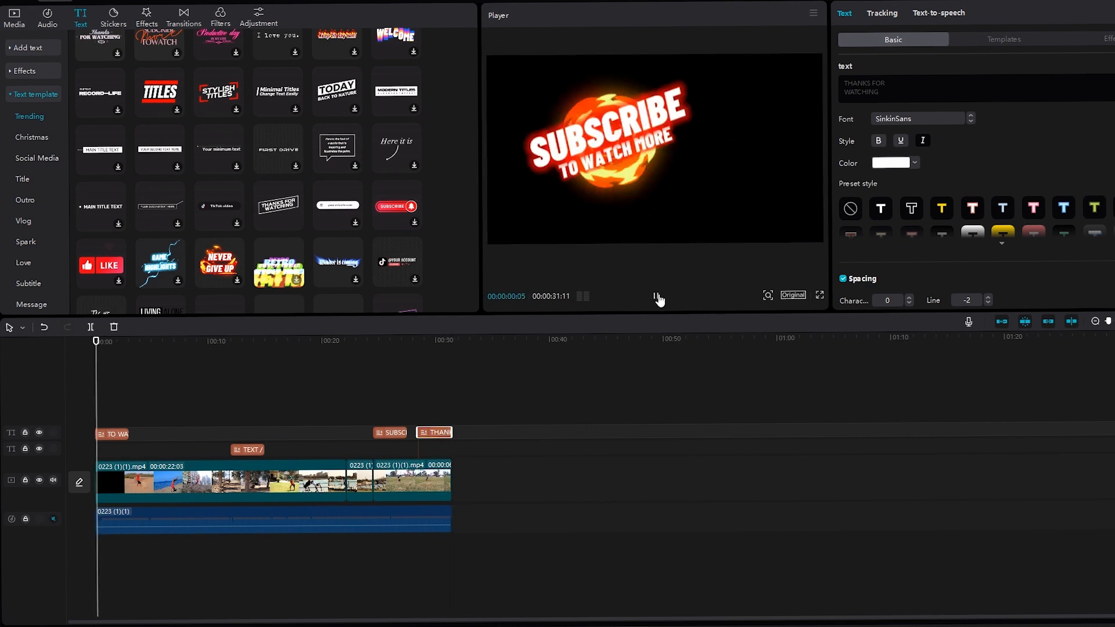
left_click(657, 298)
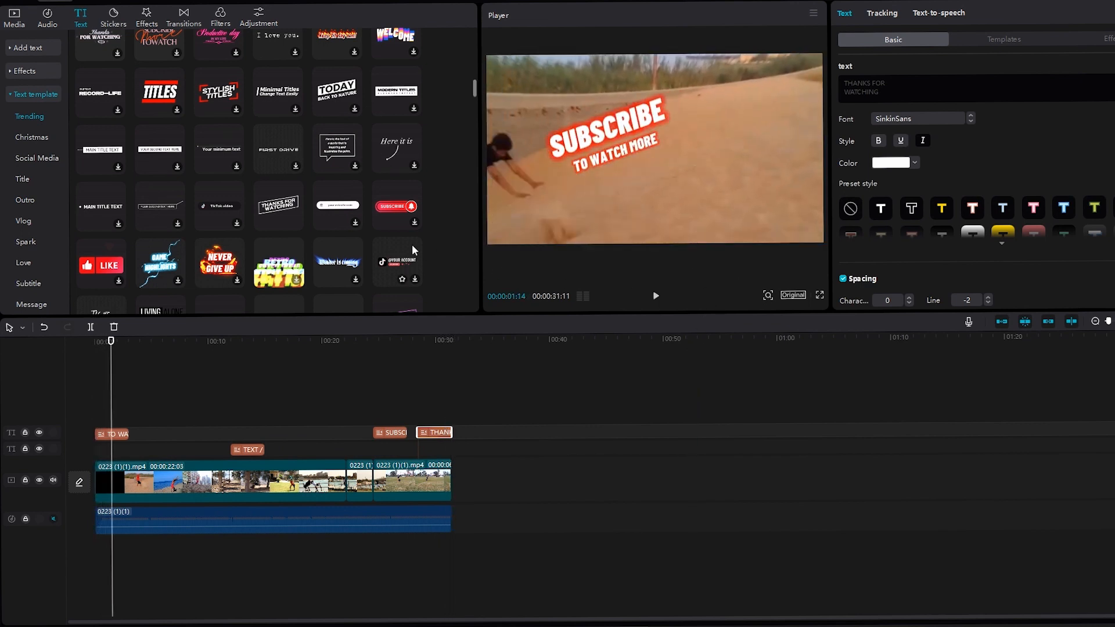
Step: Look through the trending stickers and place the smiling sun sticker above the video at about 1.5 seconds
scroll(231, 202, "down", 2)
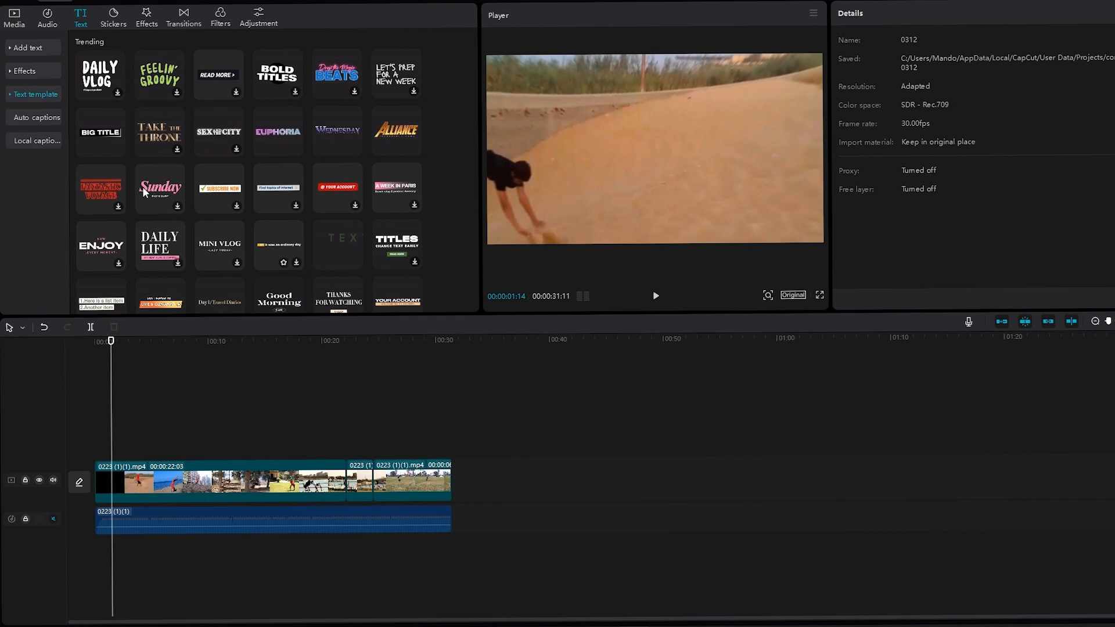
left_click(120, 18)
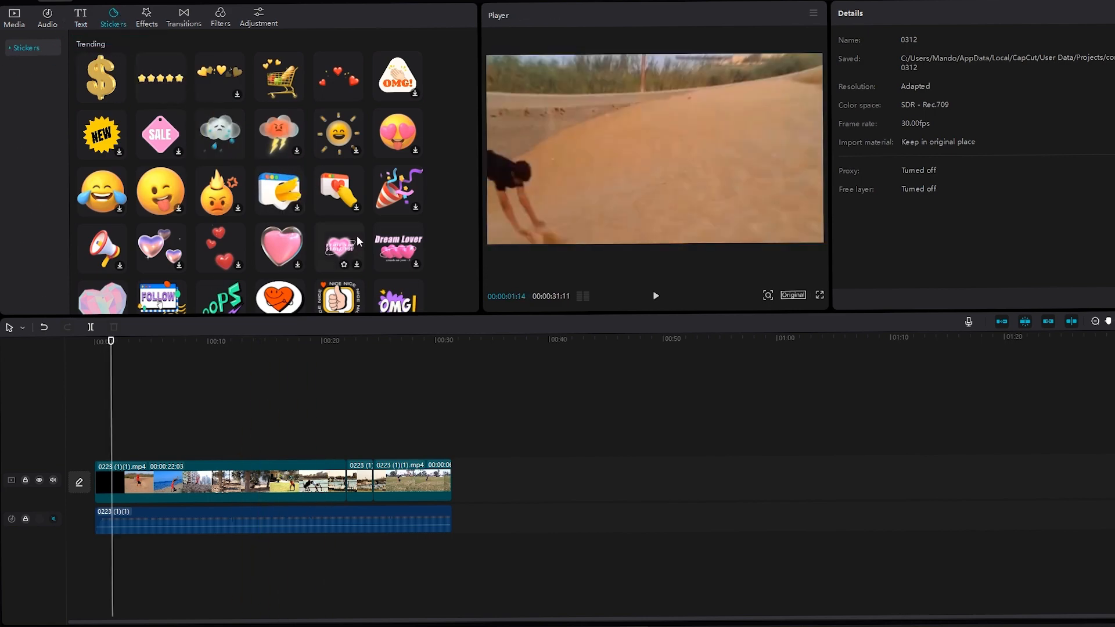
scroll(225, 186, "down", 3)
scroll(224, 185, "up", 3)
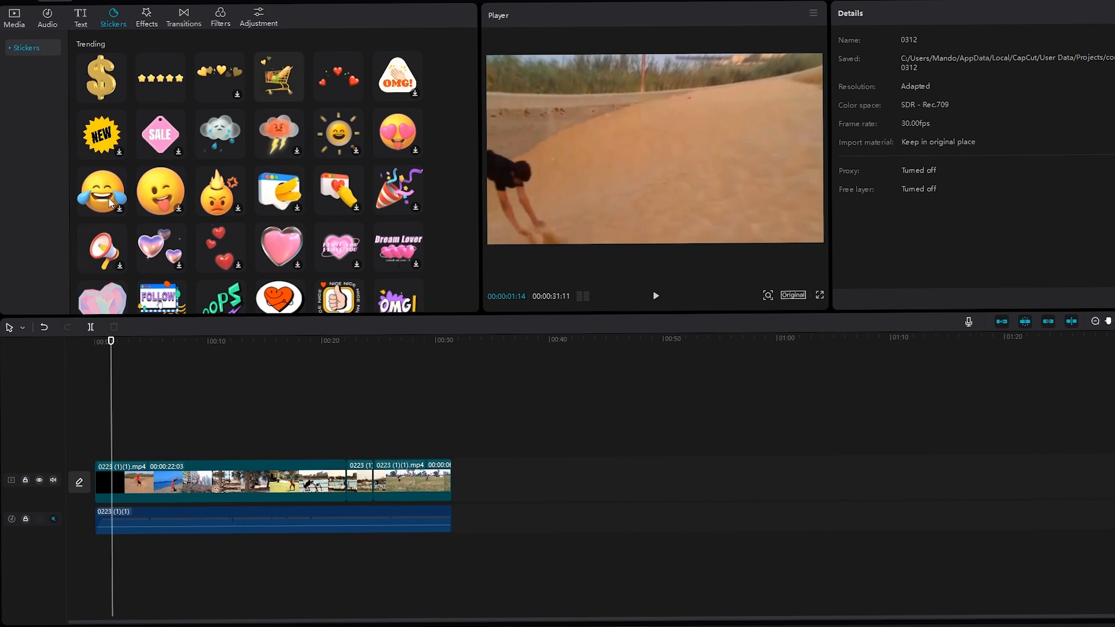
left_click(340, 137)
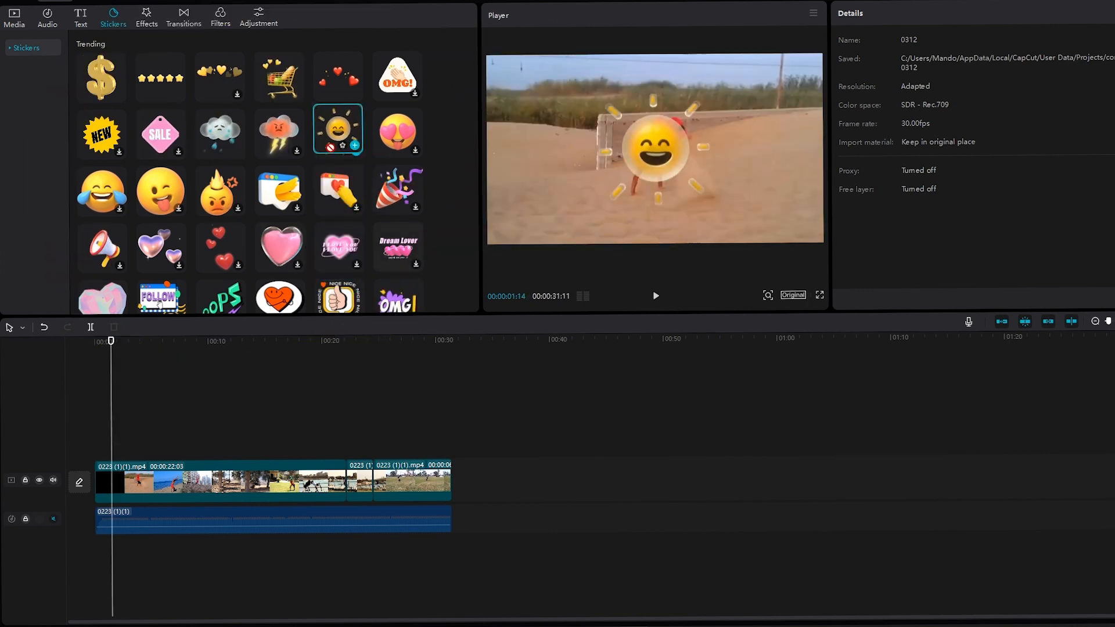
left_click_drag(341, 138, 120, 448)
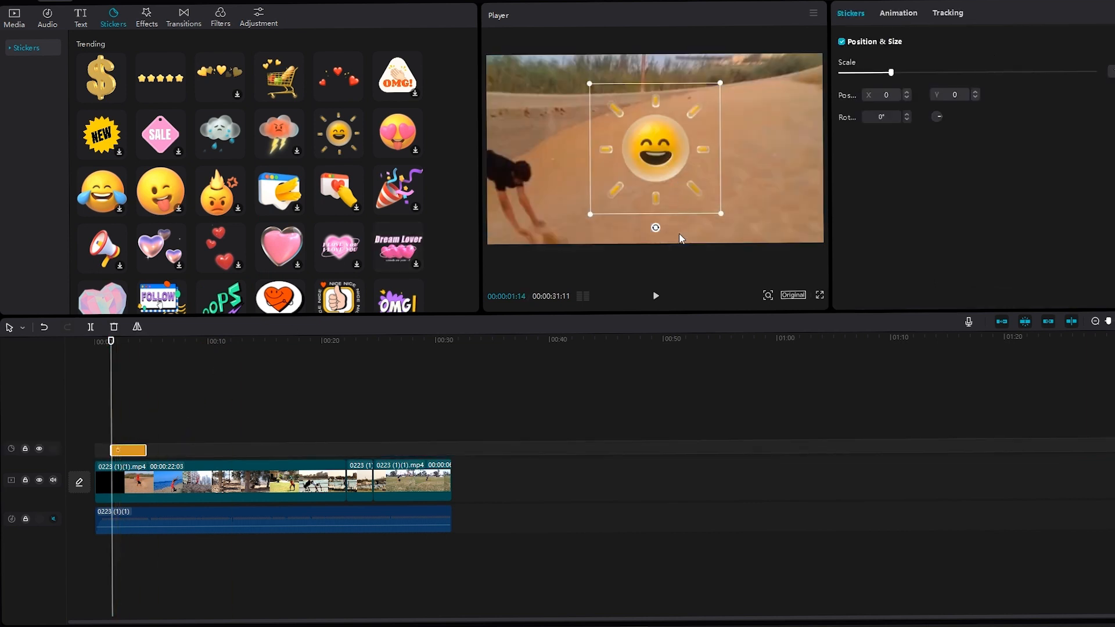
Step: Move the smiling sun sticker to X -388, Y 245 in the frame, and undo the accidental shift of the video clip
mouse_move(668, 193)
left_mouse_down()
mouse_move(702, 211)
mouse_move(711, 205)
mouse_move(653, 155)
mouse_move(688, 200)
left_mouse_up()
mouse_move(688, 202)
left_mouse_down()
mouse_move(684, 192)
mouse_move(697, 203)
left_mouse_up()
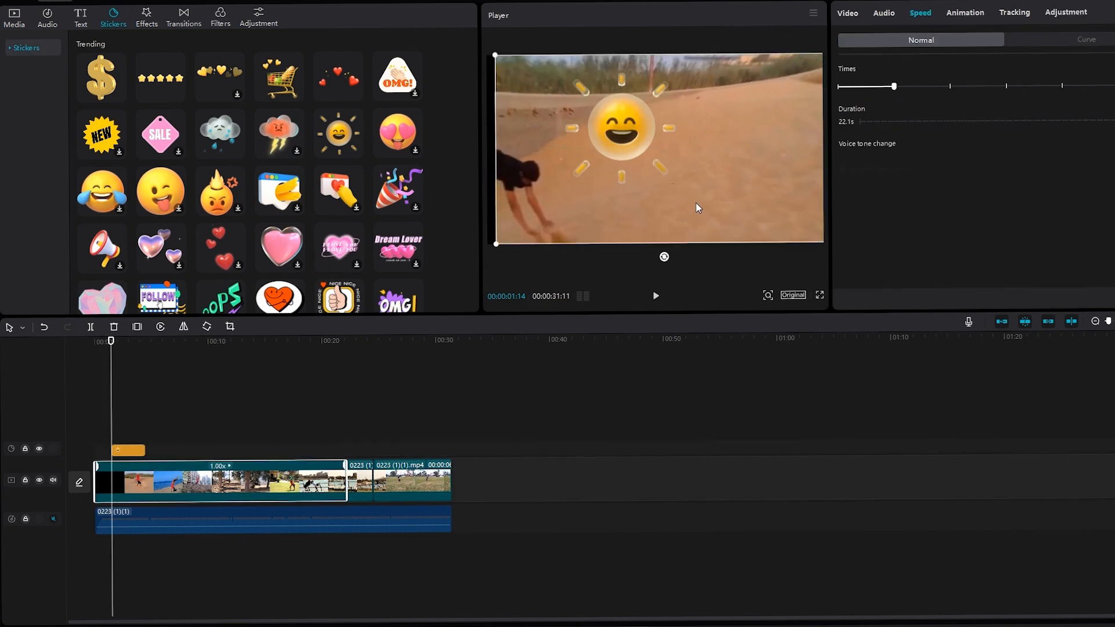
key("ctrl+z")
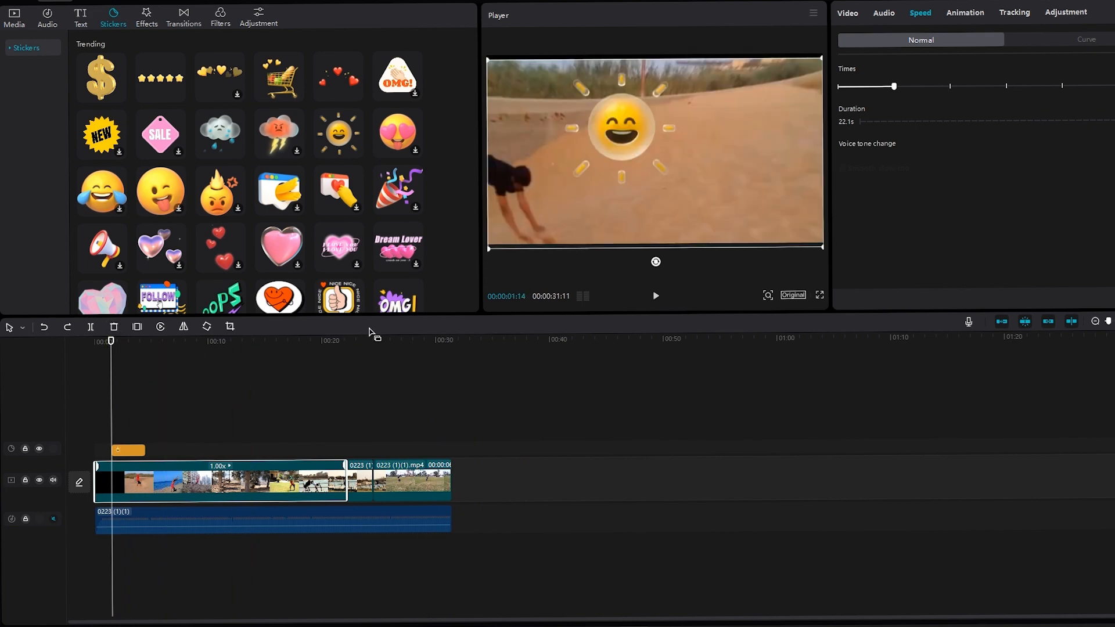
Step: Move the smiling sun sticker clip to the start of the timeline and trim its end to about 1.3 seconds
left_click(1114, 321)
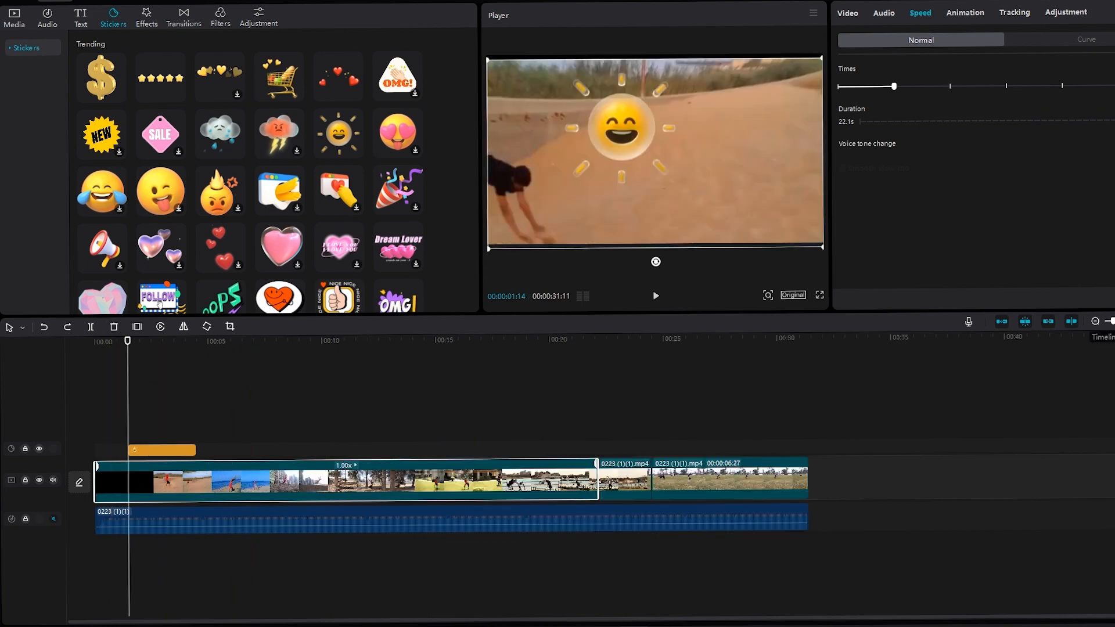
left_click(1114, 322)
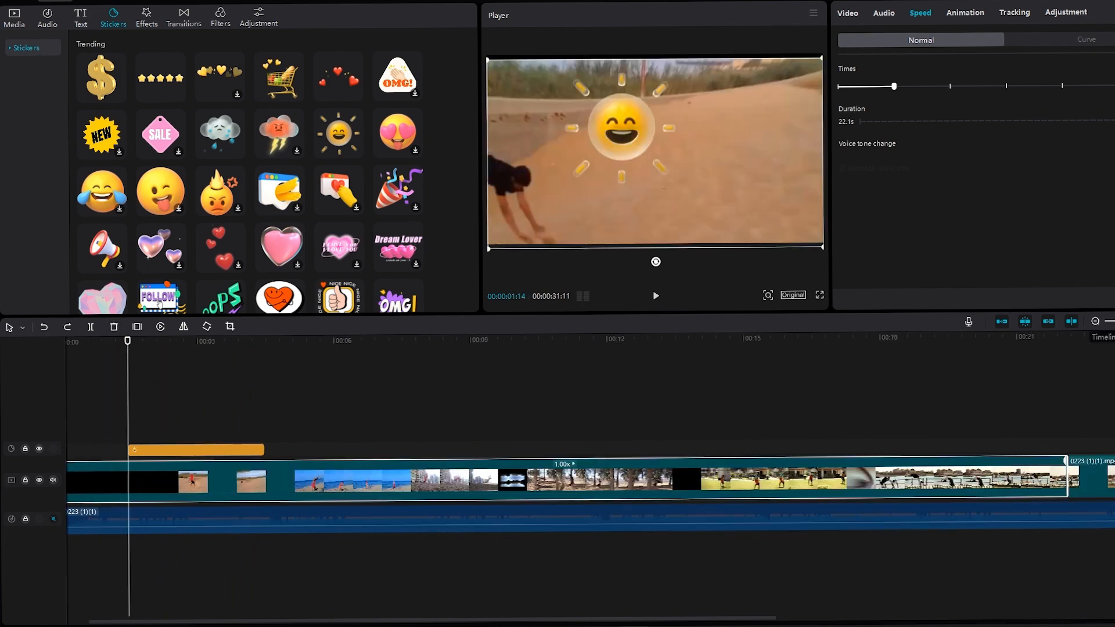
left_click(166, 450)
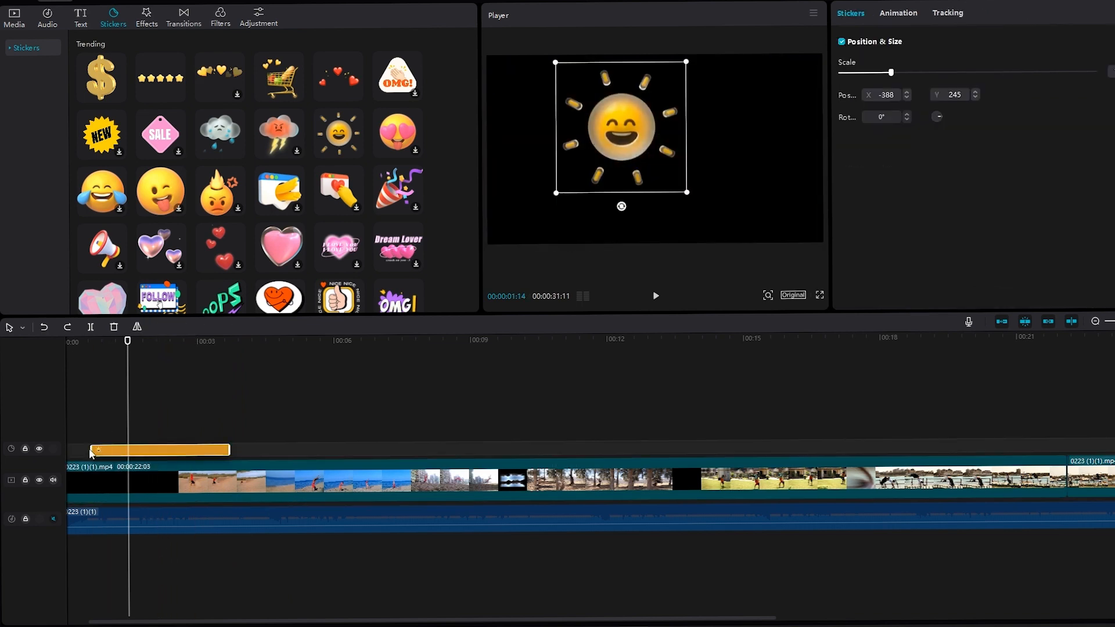
scroll(133, 441, "left", 2)
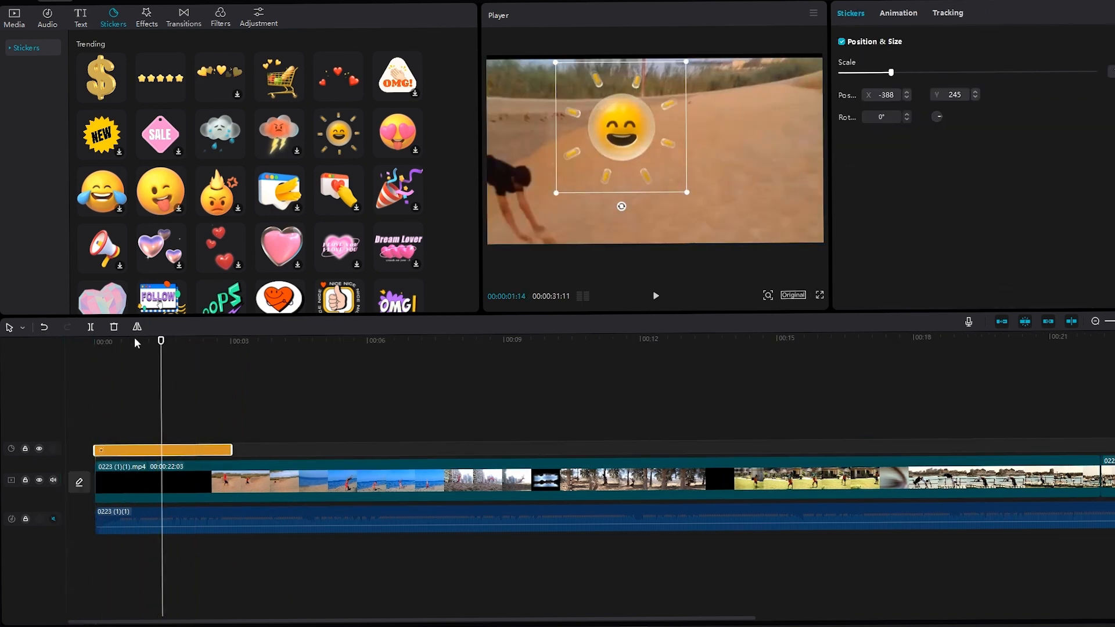
left_click_drag(161, 342, 146, 363)
left_click_drag(232, 451, 155, 452)
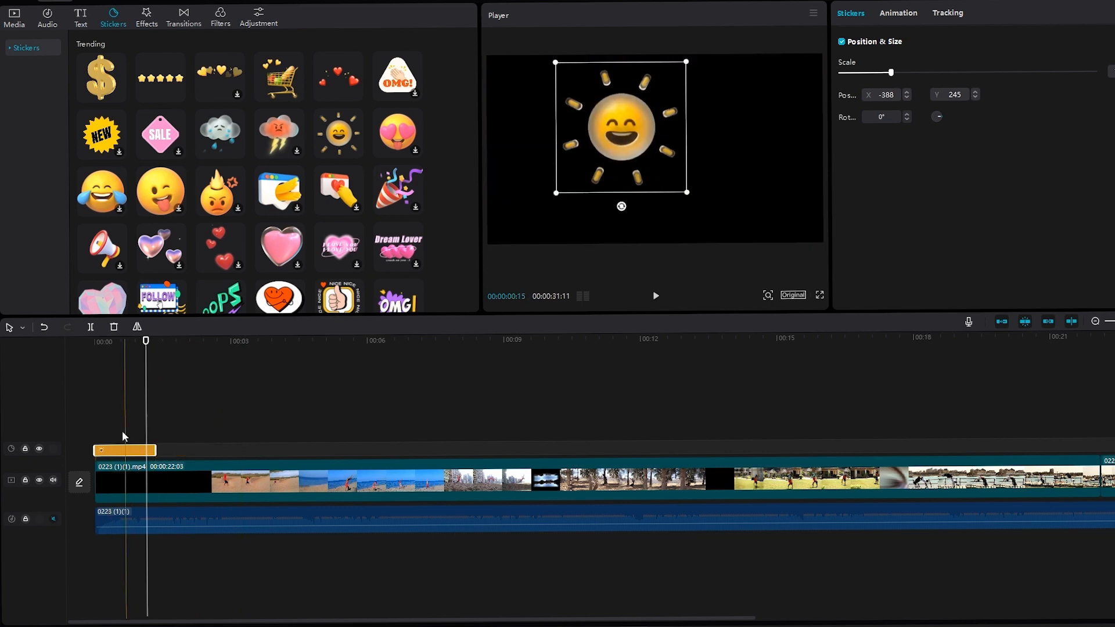
Step: Place the OOPS sticker at the start of the timeline on a new track above the smiling sun sticker
left_click_drag(144, 341, 94, 341)
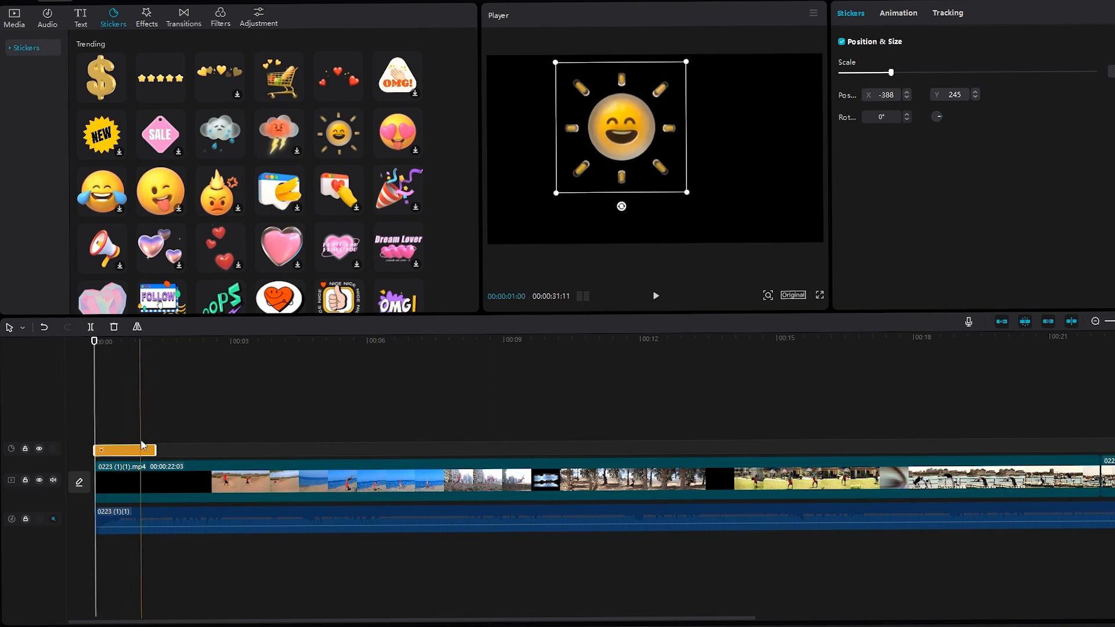
scroll(203, 284, "down", 1)
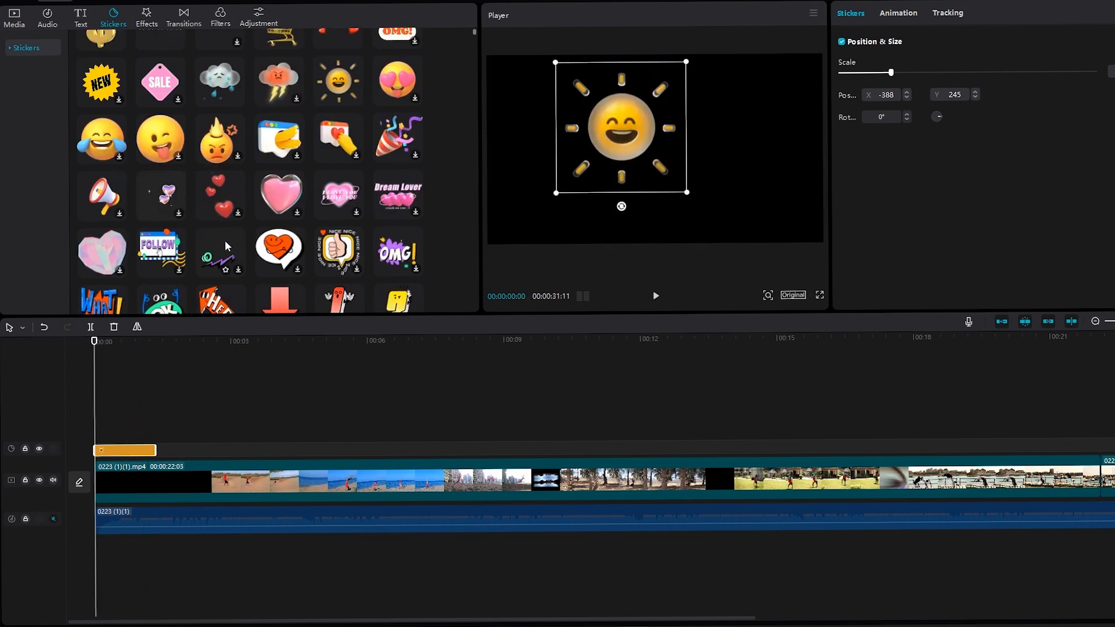
left_click_drag(225, 271, 102, 434)
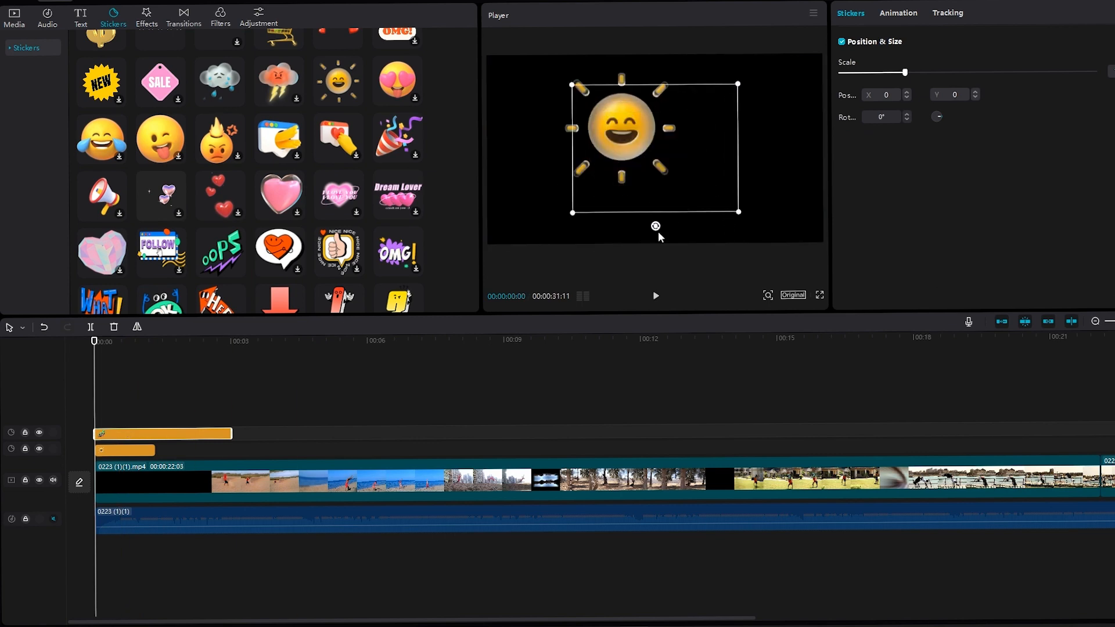
Step: Rotate the OOPS sticker by 11° and move it to X 653, Y -282 in the frame
mouse_move(657, 231)
left_mouse_down()
mouse_move(585, 215)
mouse_move(650, 235)
mouse_move(641, 229)
left_mouse_up()
left_click(140, 341)
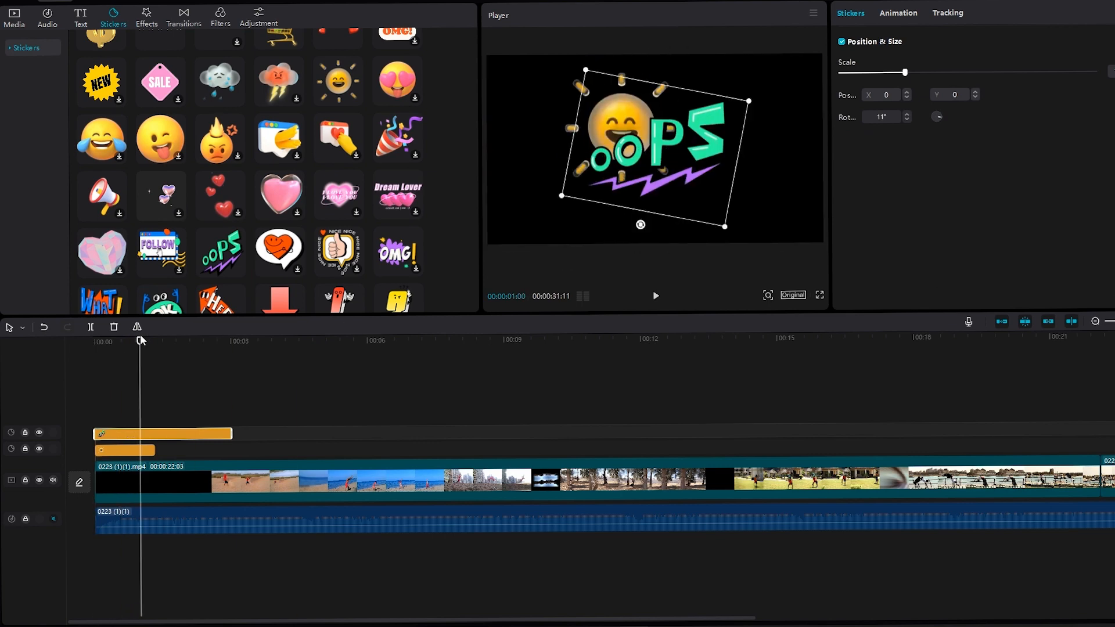
left_click_drag(682, 178, 740, 203)
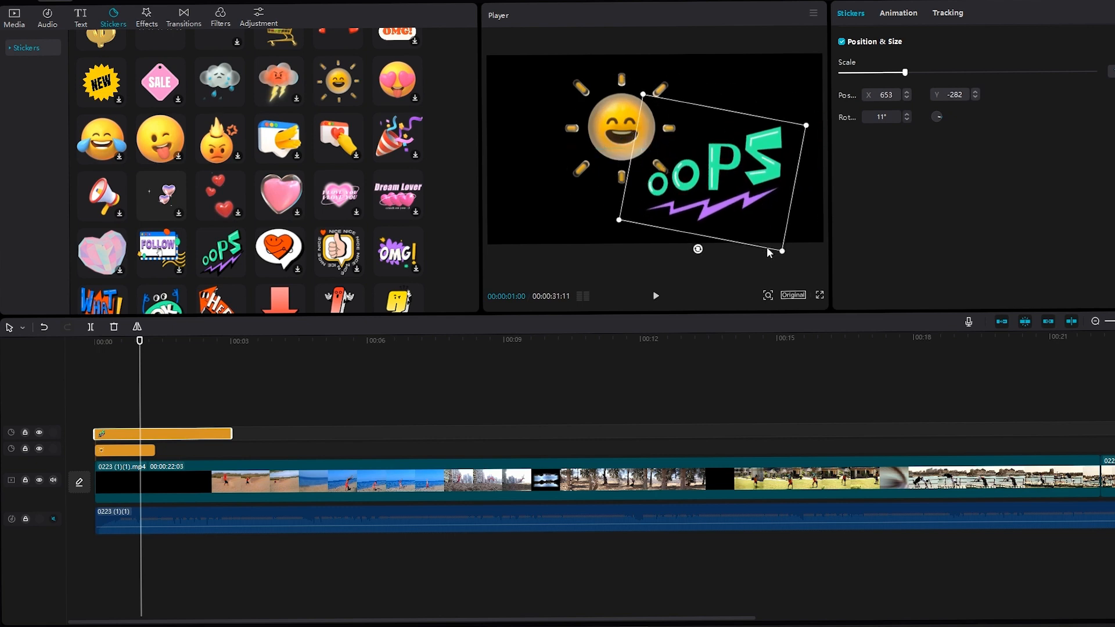
Step: Delete the OOPS and smiling sun stickers from the timeline
left_click_drag(195, 410, 115, 451)
key("Delete")
Step: Look through the further sticker categories, such as Emphasis, below the trending ones
scroll(284, 223, "down", 10)
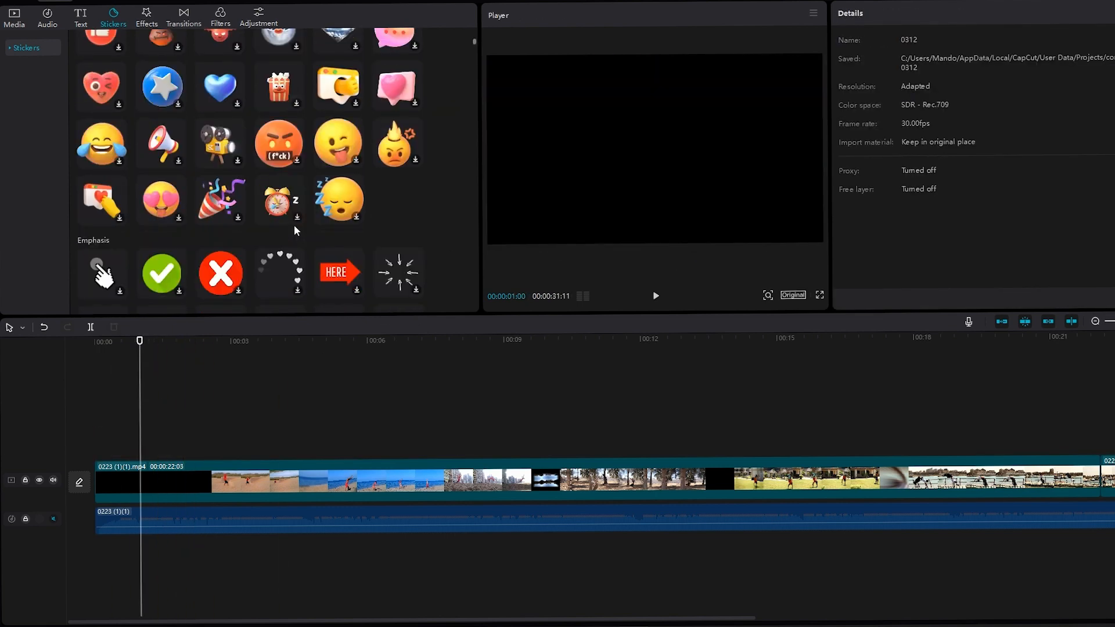
scroll(294, 222, "down", 15)
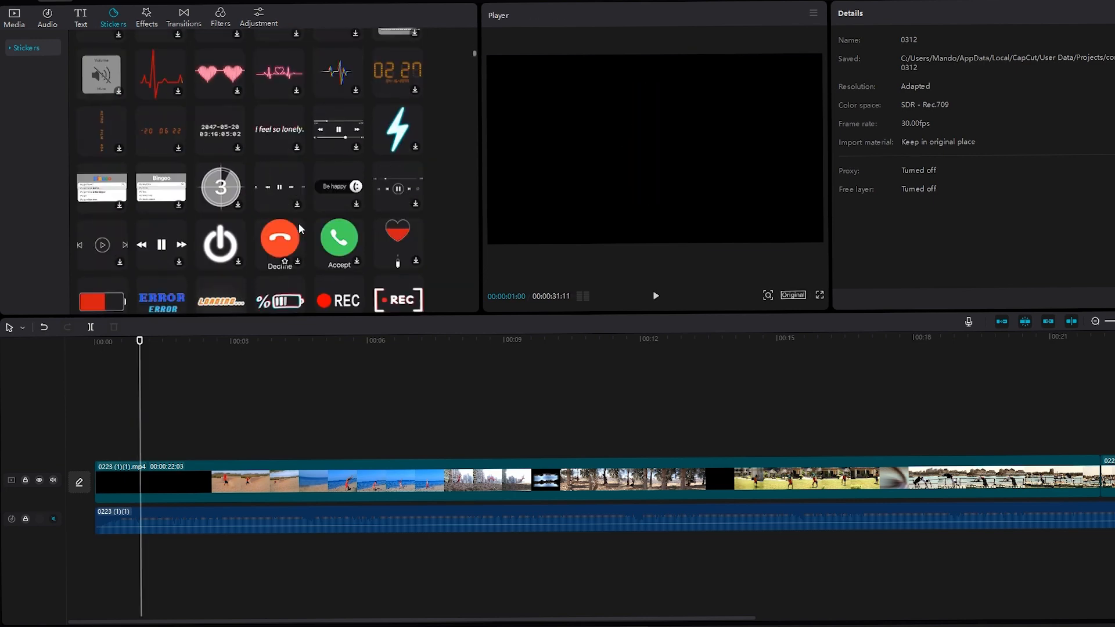